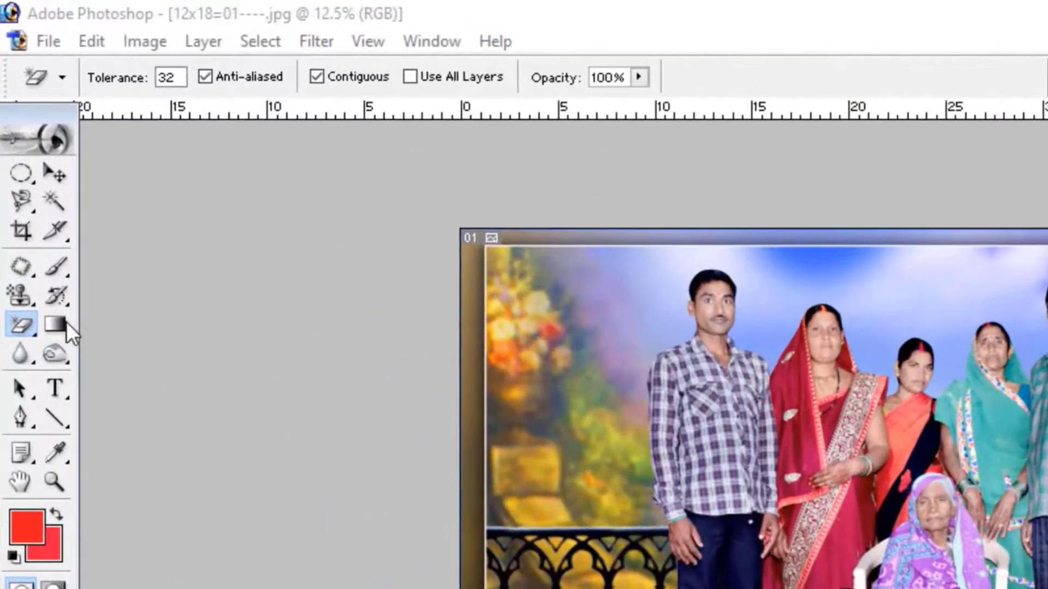
- Select the Gradient tool to prepare for gradient fills
click(64, 326)
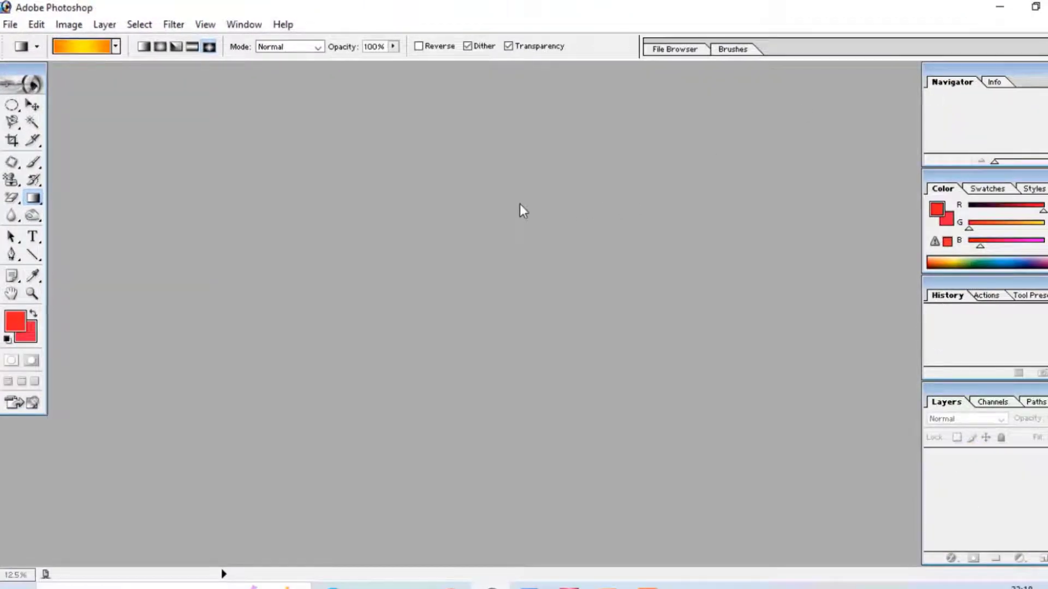
- Create a new white 696×792 px, 300 ppi document and maximize its window
key(ctrl+n)
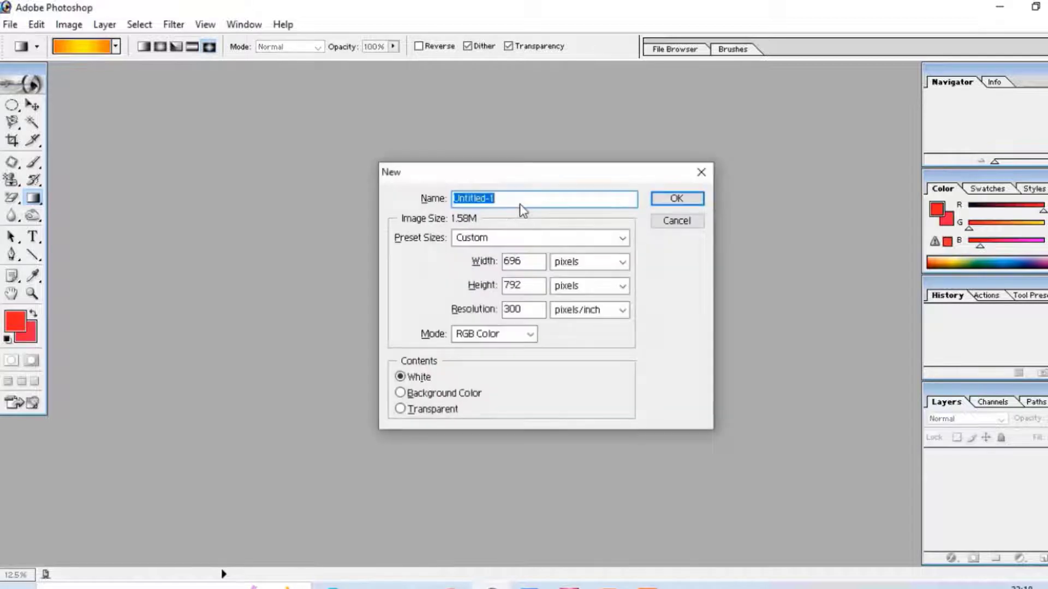
click(670, 200)
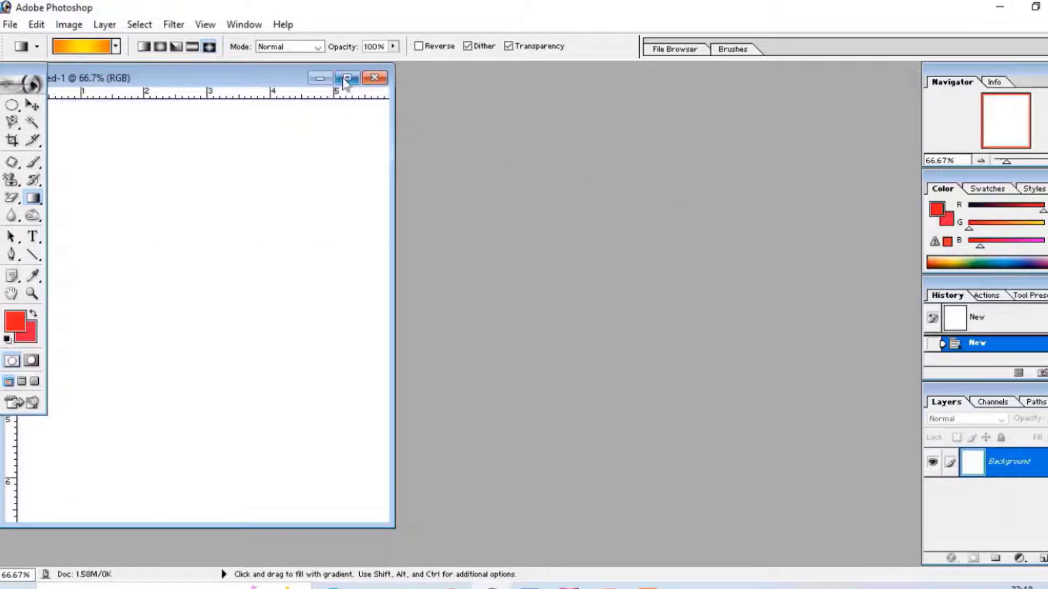
click(344, 77)
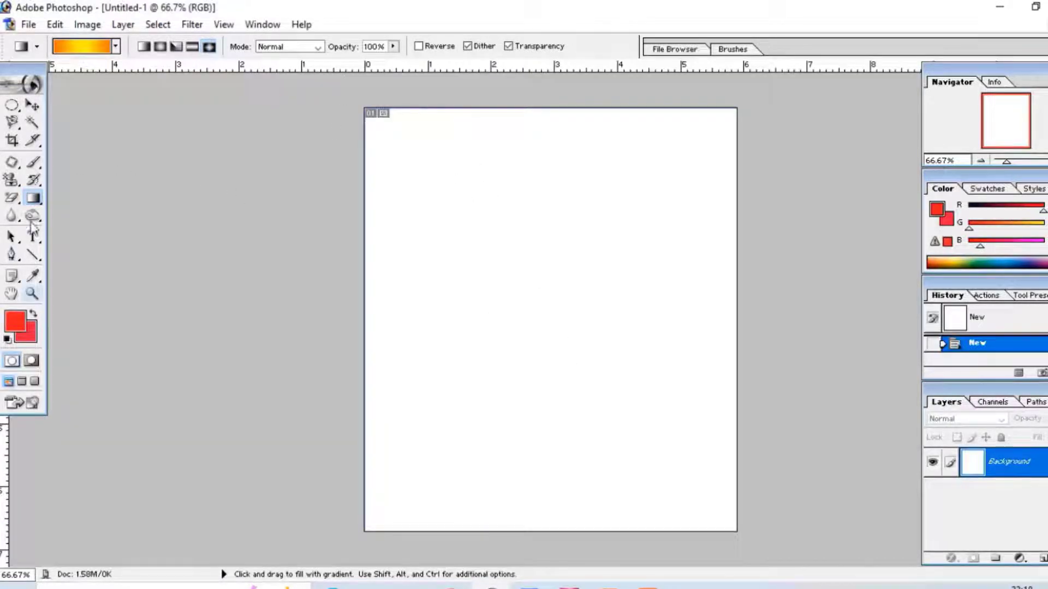
- Fill the canvas with an orange-yellow preset diamond gradient, dragged twice
click(116, 47)
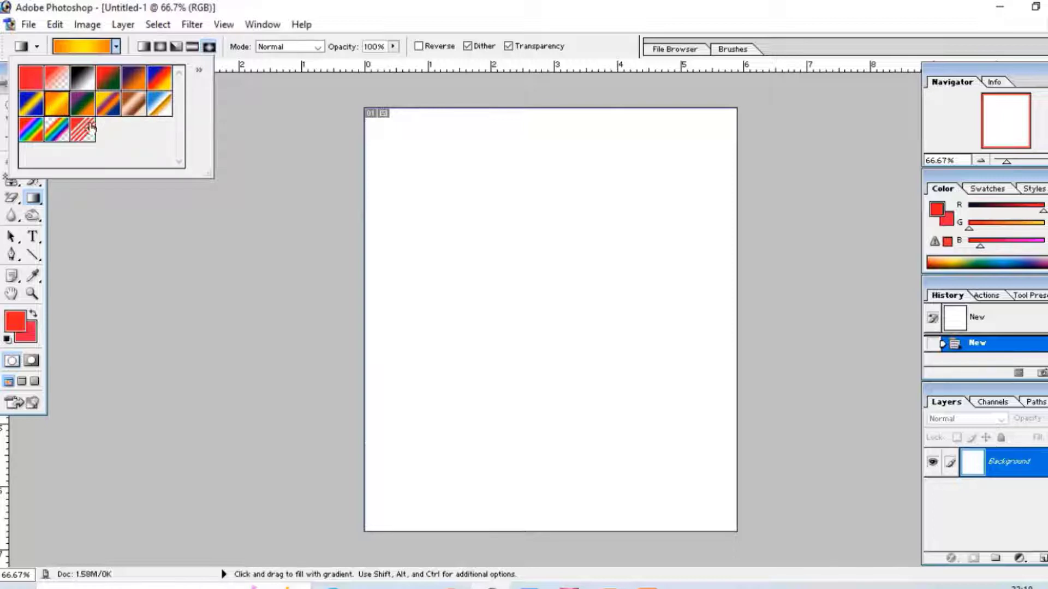
drag(415, 168, 557, 358)
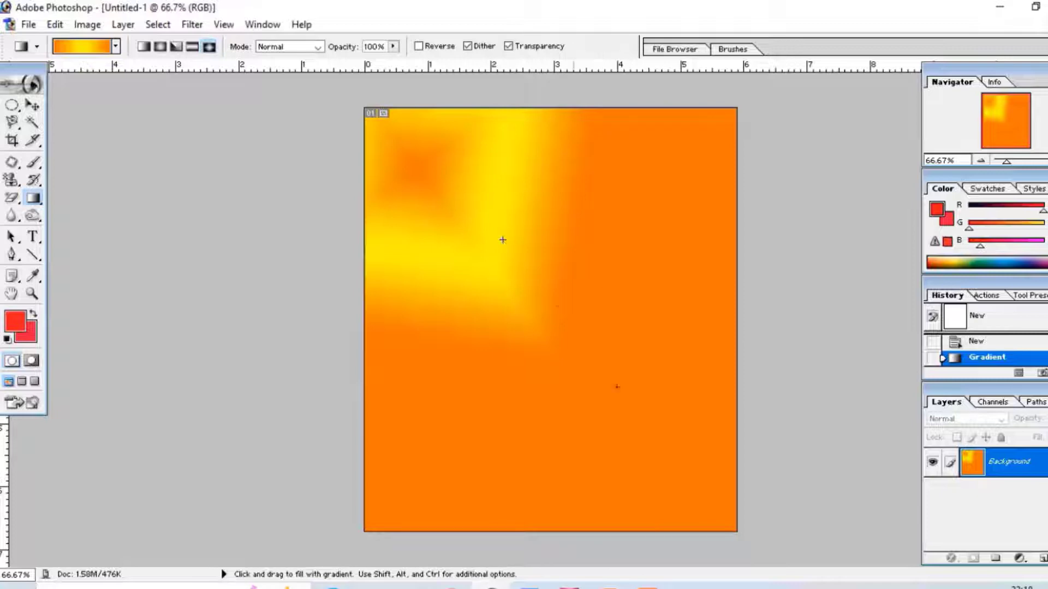
drag(502, 241, 660, 468)
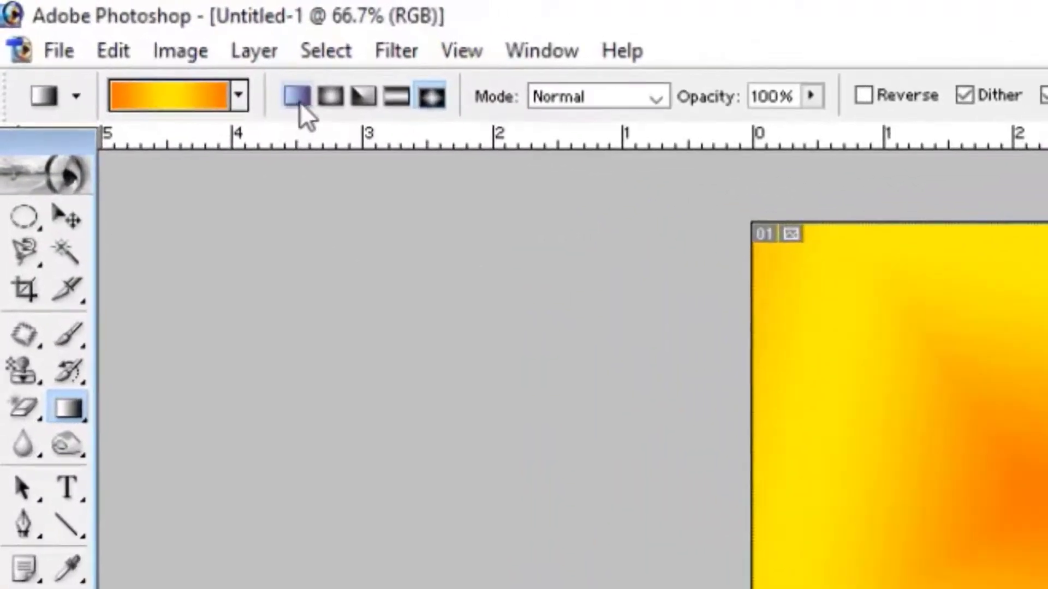
- Refill the canvas with a radial orange-yellow gradient, redrawn with an orange centre
click(328, 98)
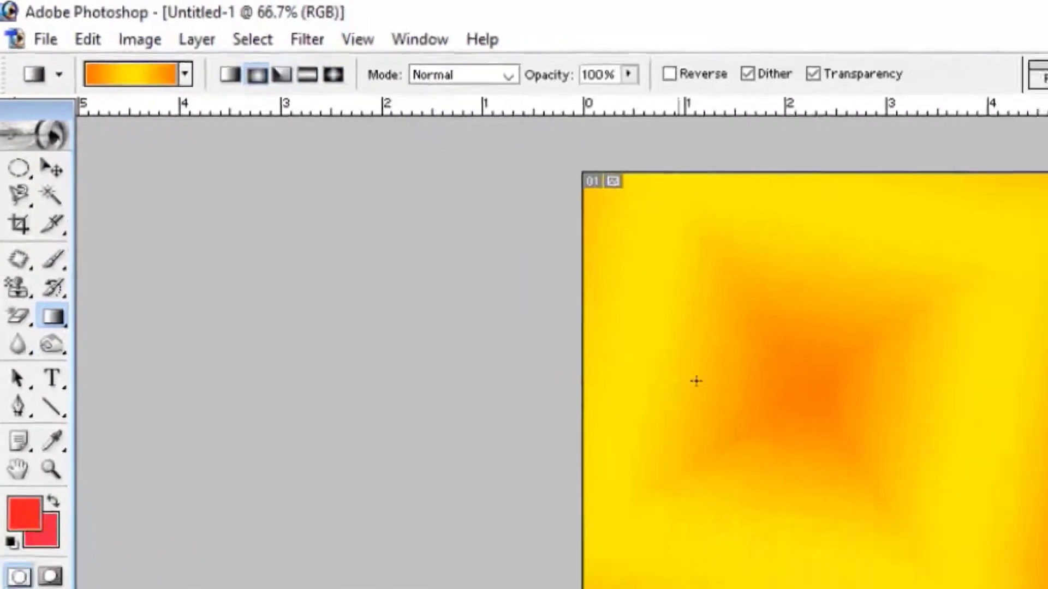
drag(540, 245, 531, 415)
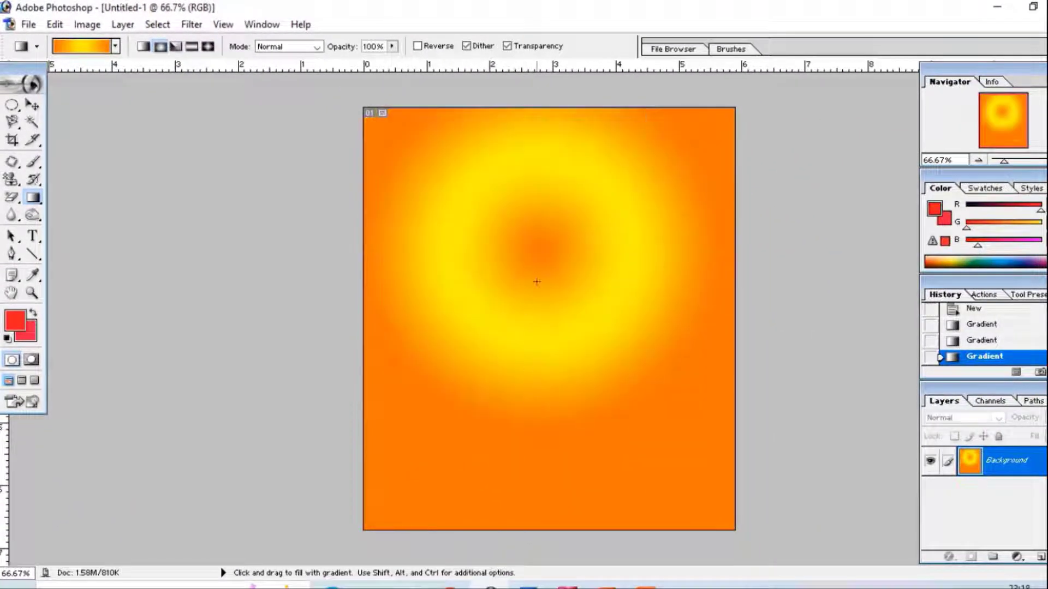
drag(537, 281, 430, 532)
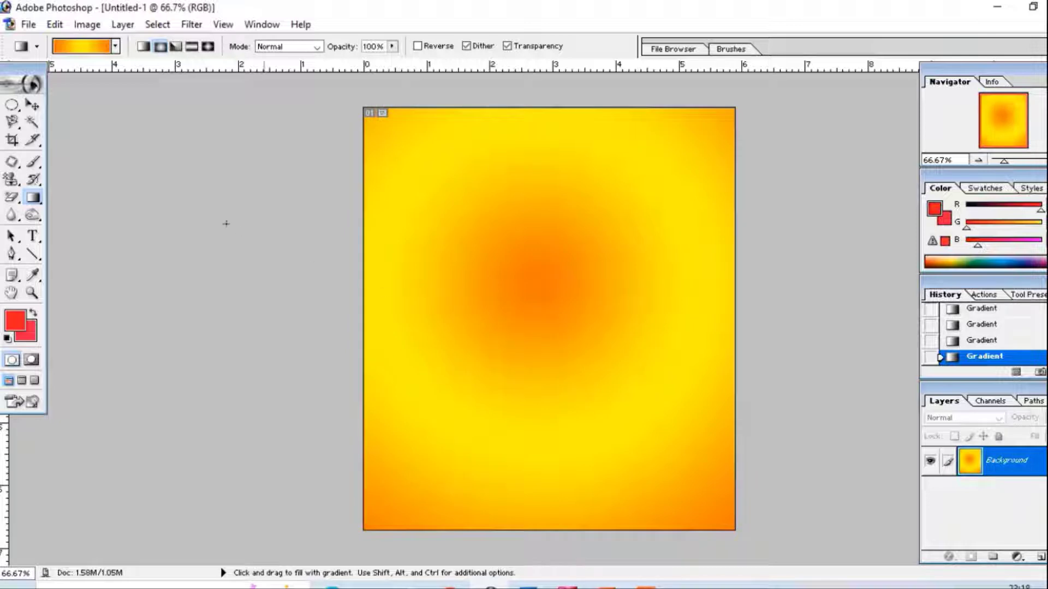
- Redraw the fill as a diagonal reflected gradient, then choose the Blur tool
click(193, 48)
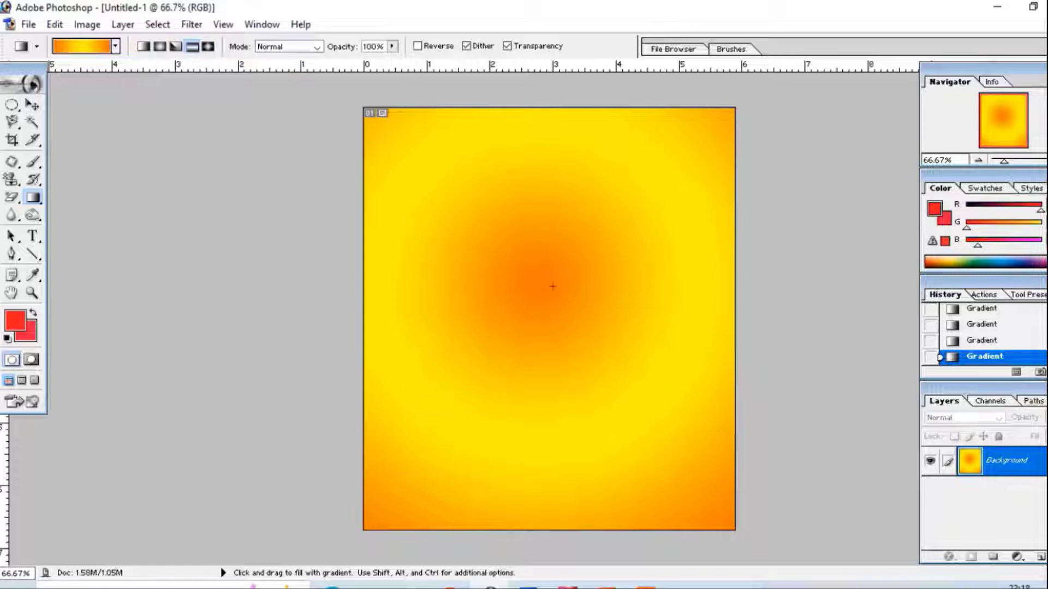
drag(552, 286, 331, 522)
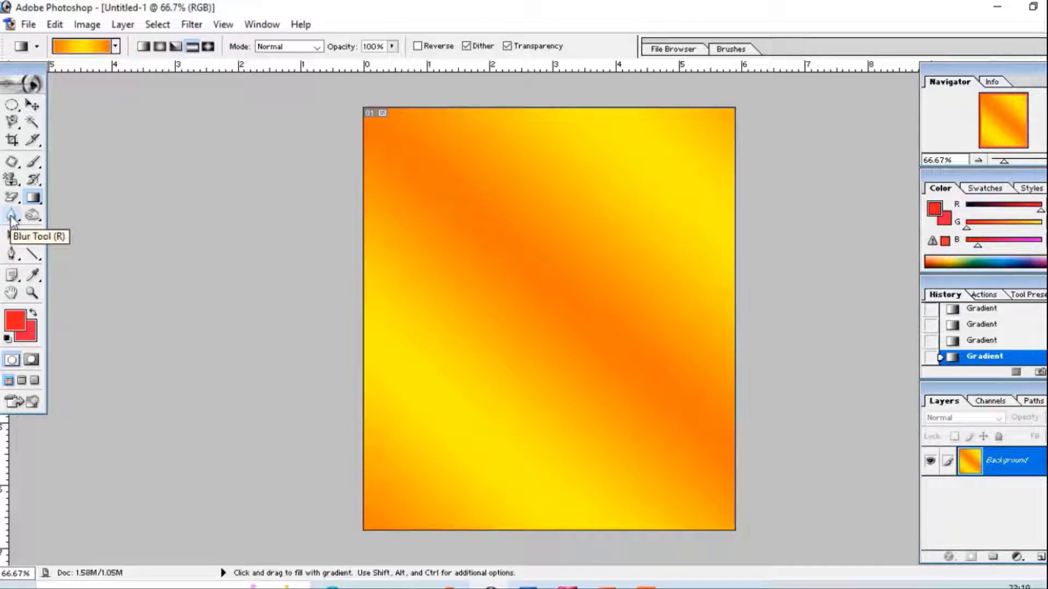
click(11, 217)
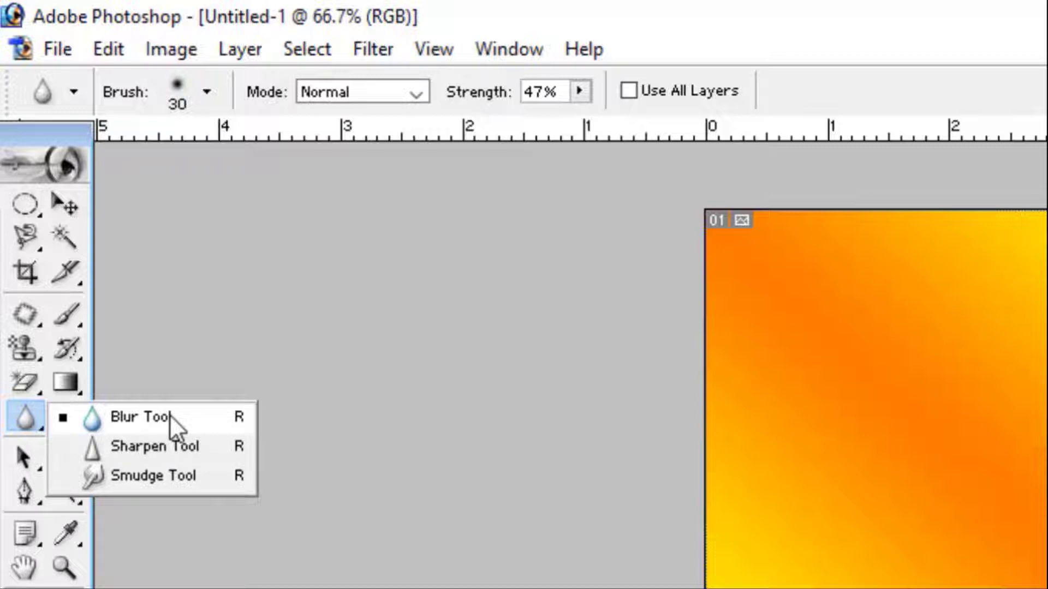
- Close the gradient document unsaved and open the Desktop portrait JPG, maximized
click(169, 414)
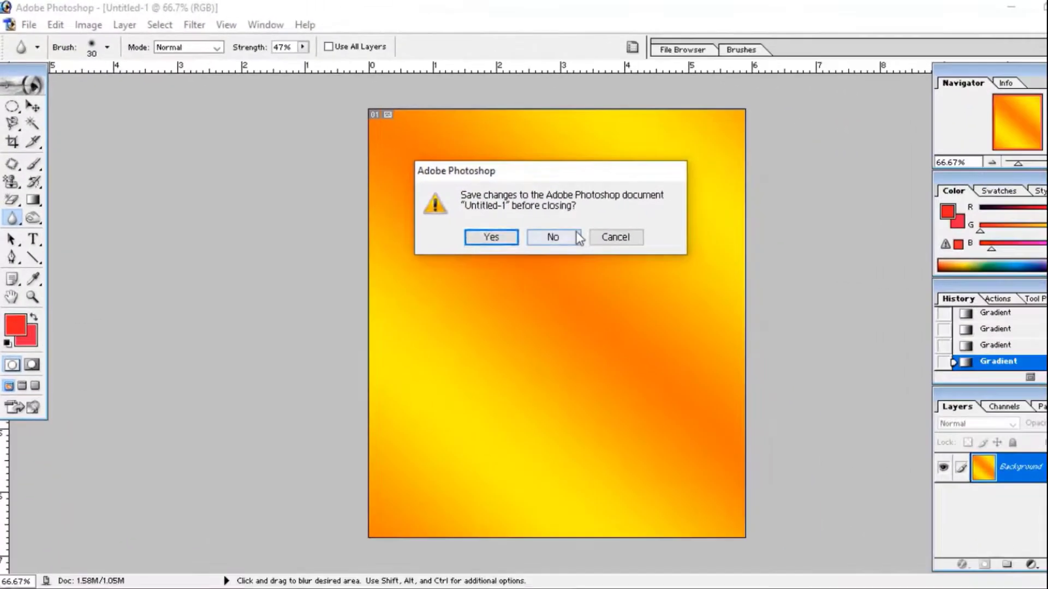
click(570, 235)
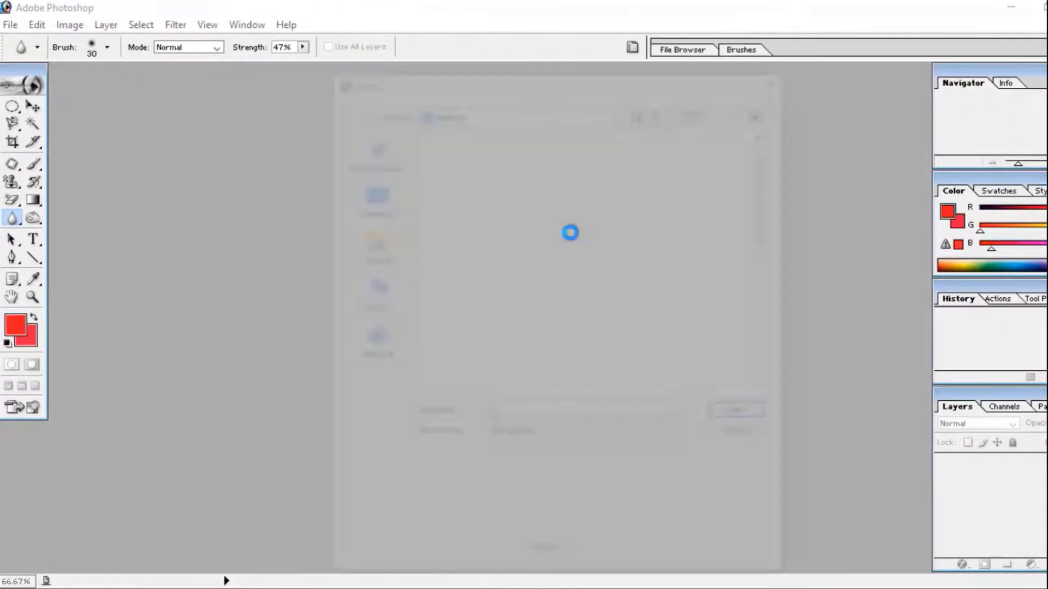
scroll(571, 234, down, 5)
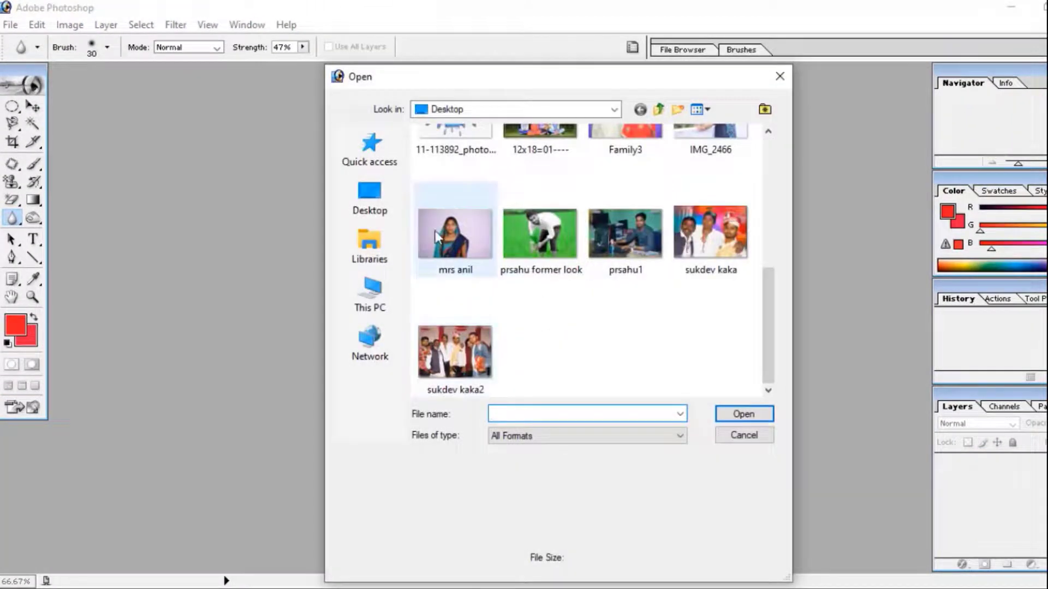
click(455, 232)
click(744, 415)
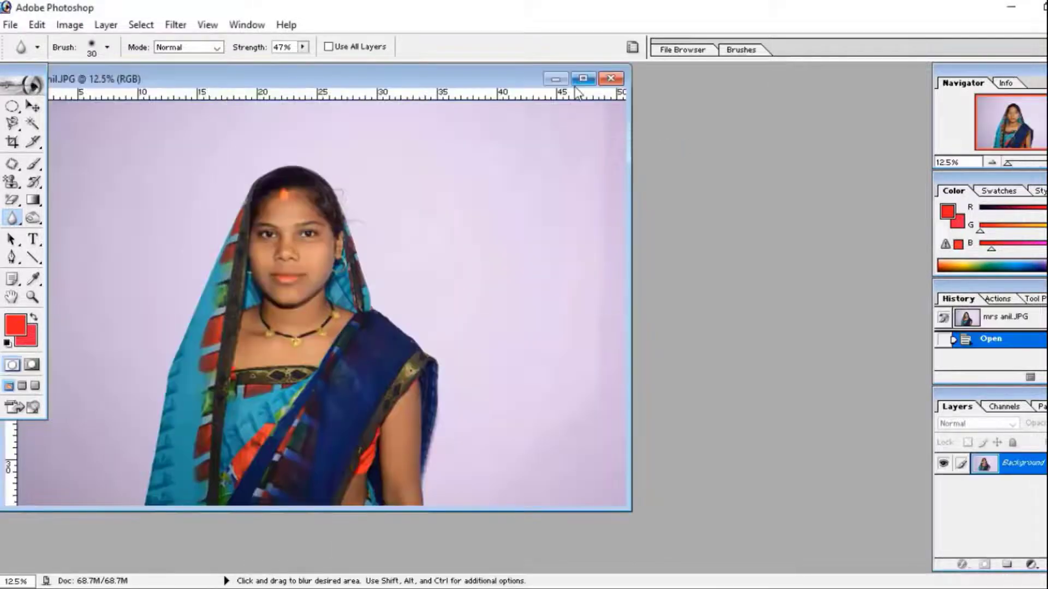
click(583, 79)
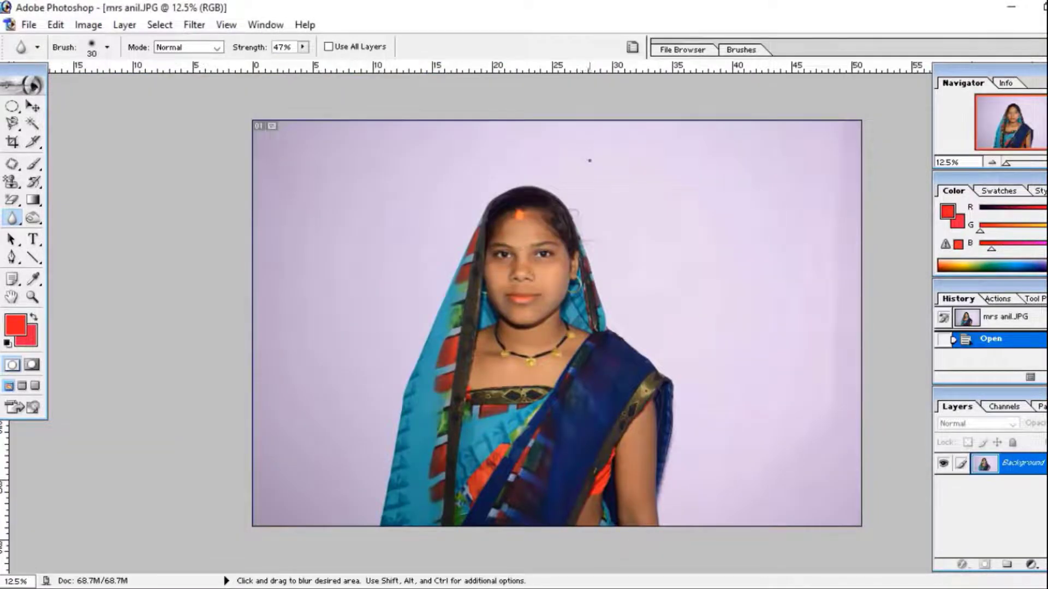
- Duplicate the background onto Layer 1 and zoom in on the face
key(ctrl+j)
key(ctrl+plus)
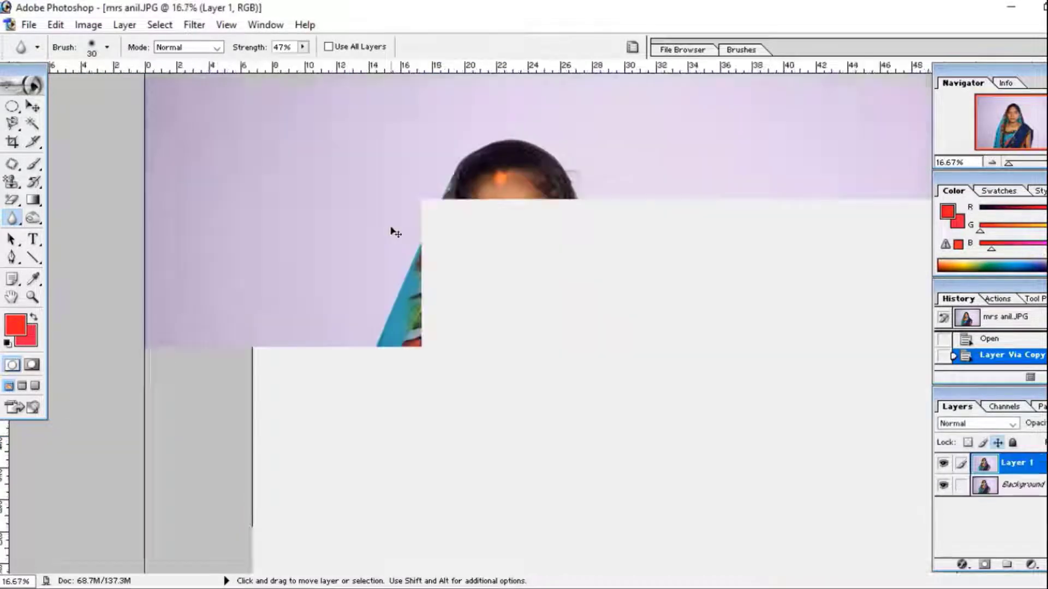
key(ctrl+plus)
key(ctrl+plus)
key(ctrl+plus)
key(ctrl+plus)
- Blur the left forehead and right face at 42% strength with an enlarged brush
drag(308, 133, 399, 395)
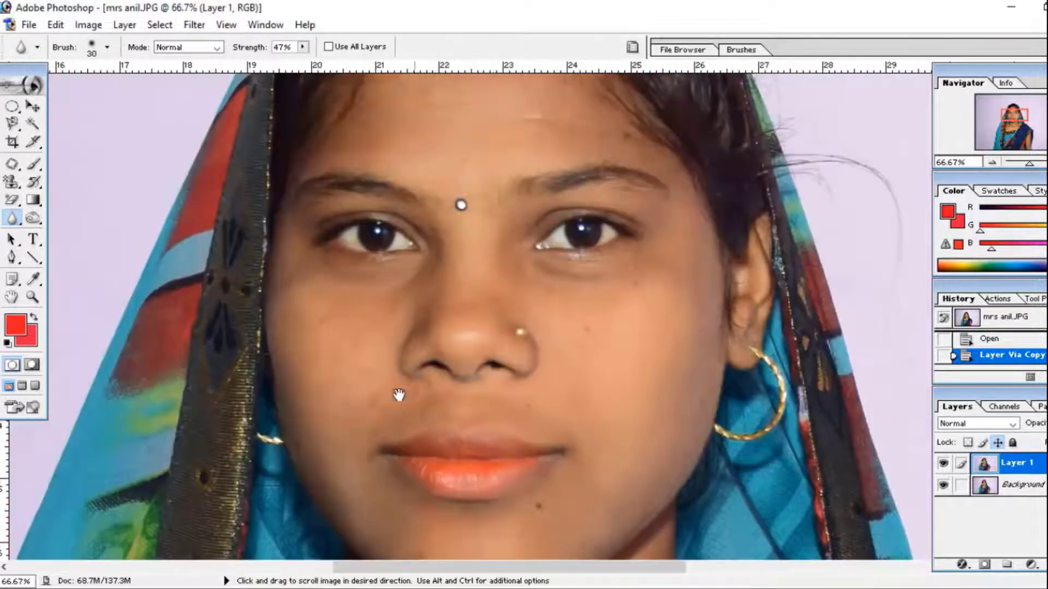
drag(12, 218, 60, 223)
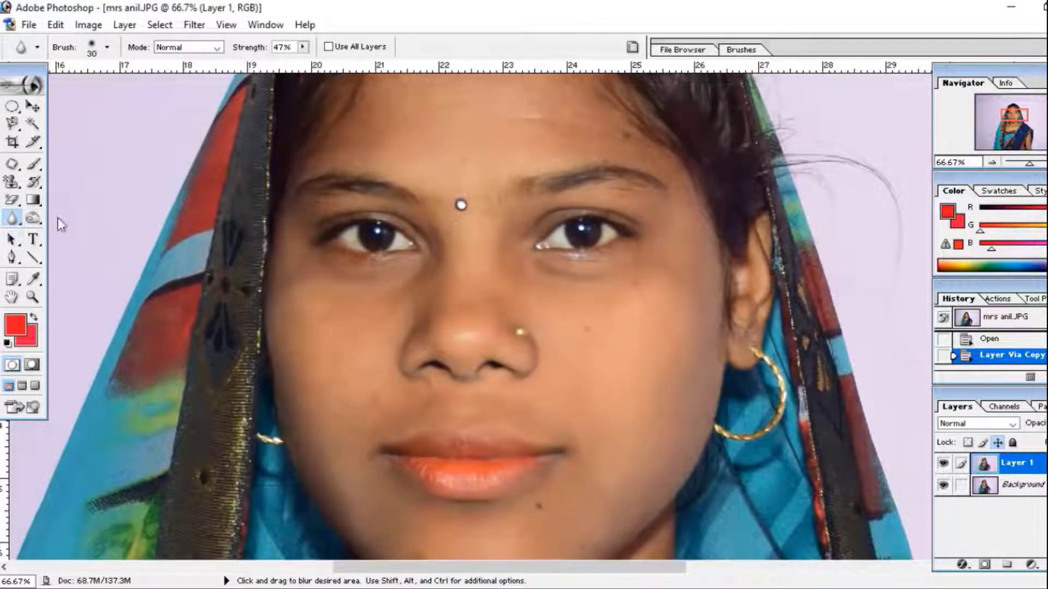
click(303, 47)
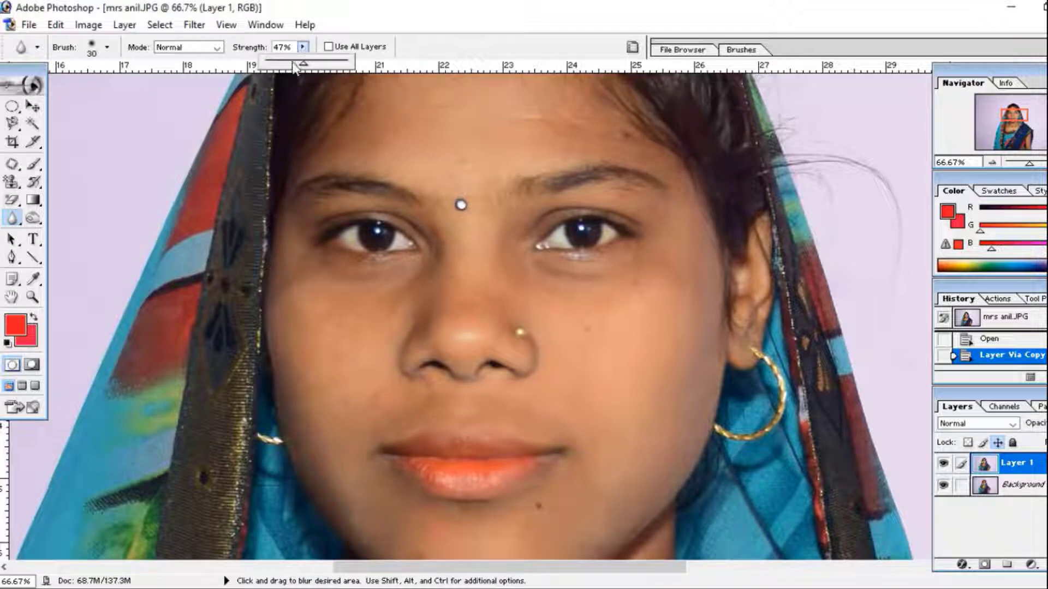
drag(293, 64, 299, 64)
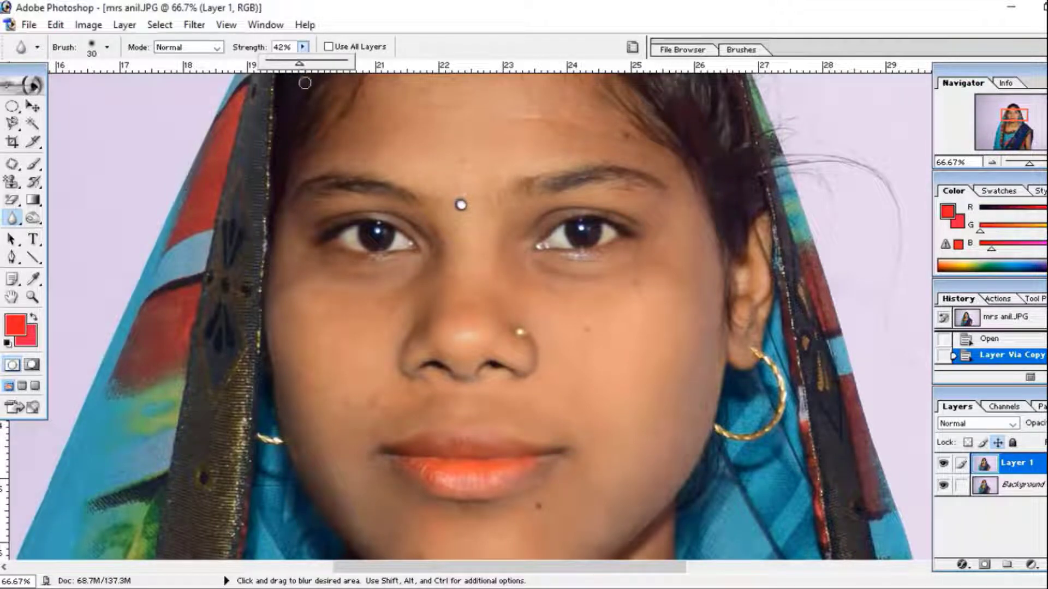
drag(461, 204, 475, 291)
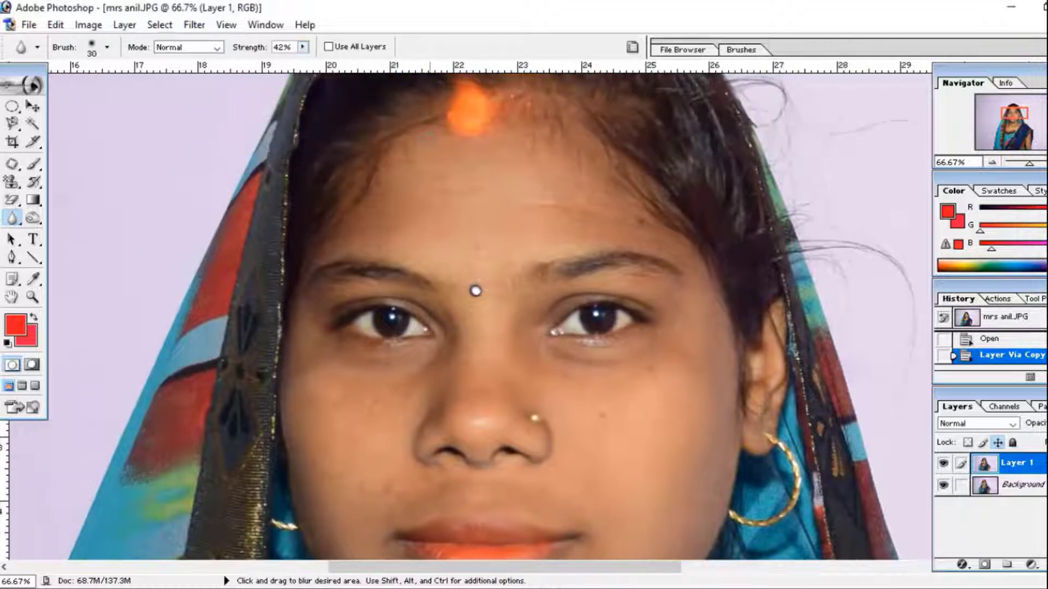
key(bracketright)
key(bracketright)
key(bracketright)
key(bracketright)
drag(442, 234, 349, 226)
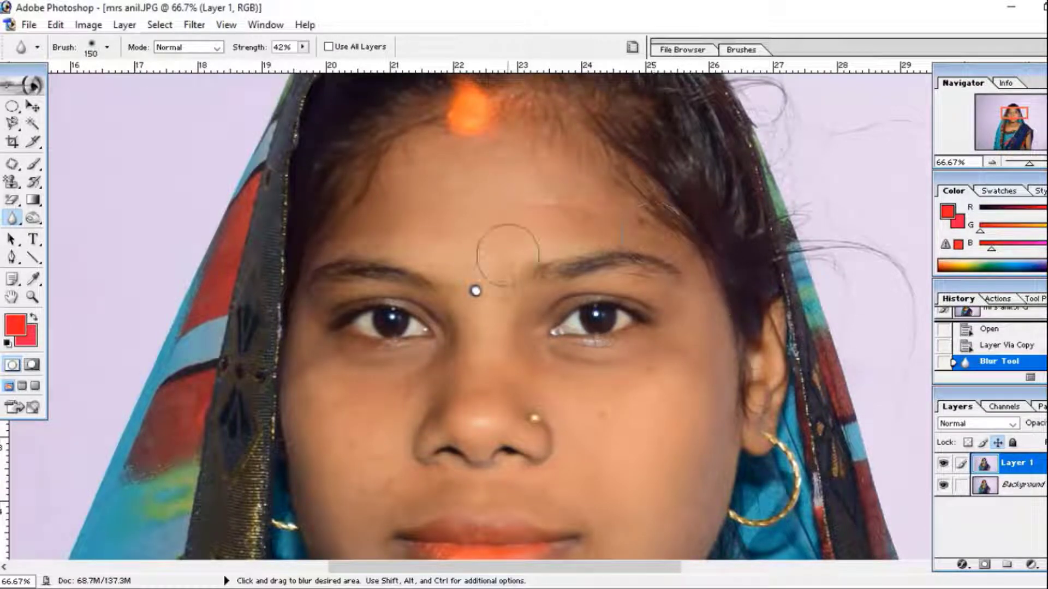
drag(355, 204, 377, 208)
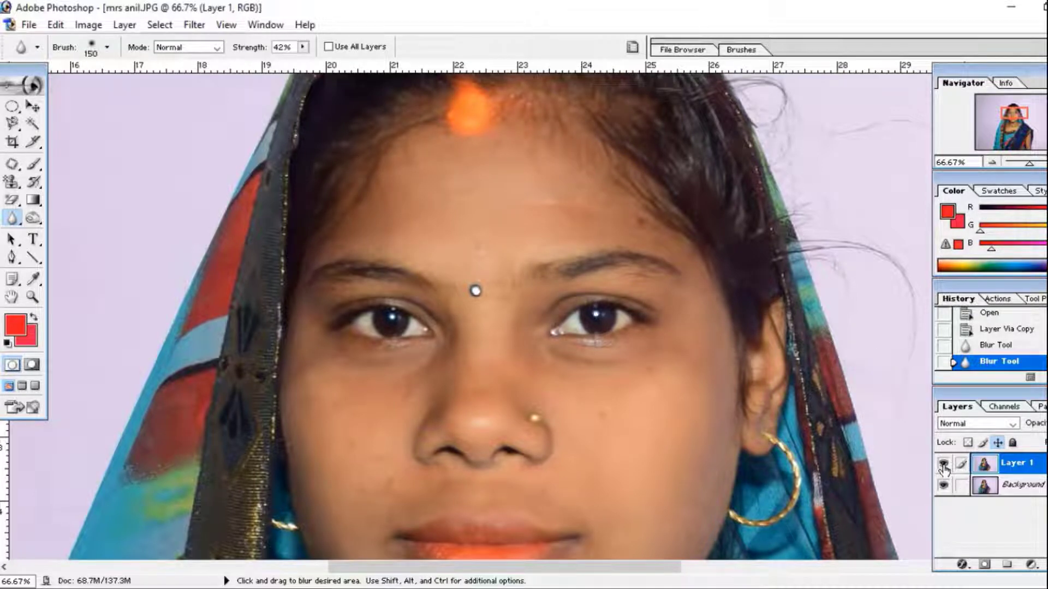
- Compare by toggling Layer 1, then blur the right eye and eyebrow at 100% strength
click(943, 464)
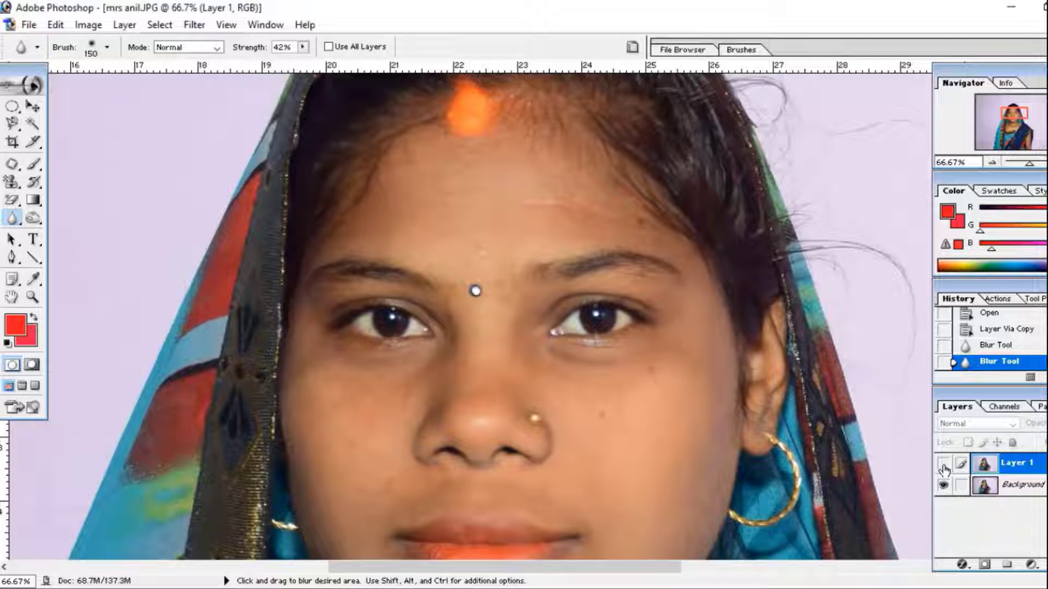
click(943, 465)
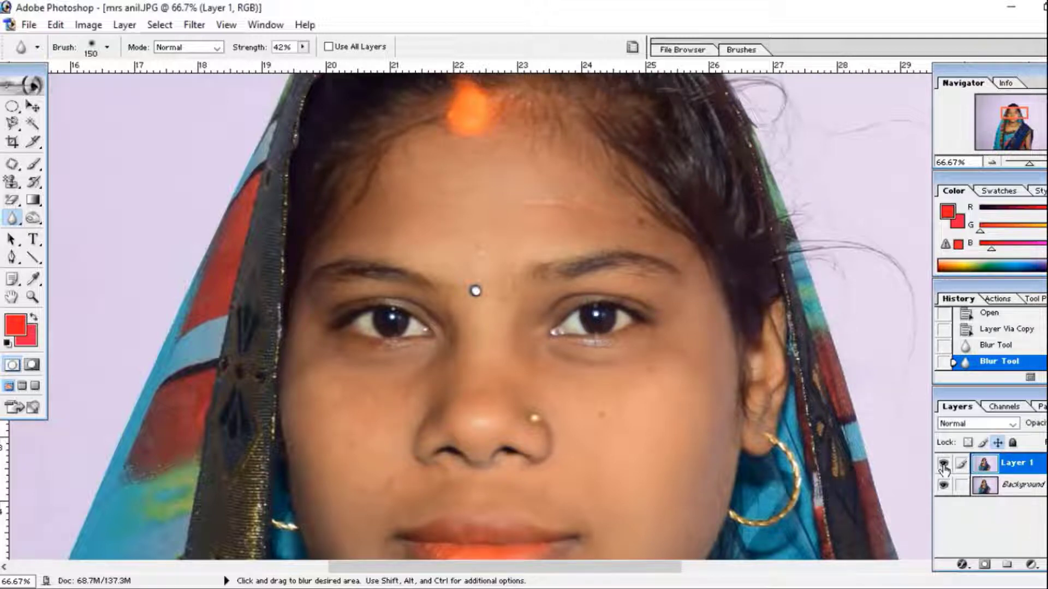
click(304, 48)
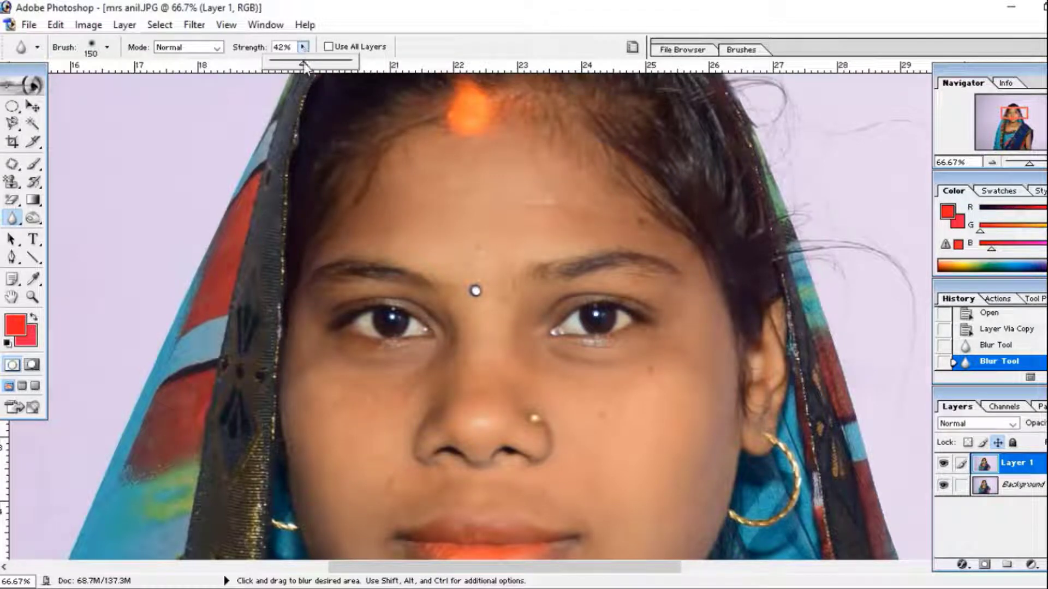
drag(309, 67, 397, 67)
click(578, 319)
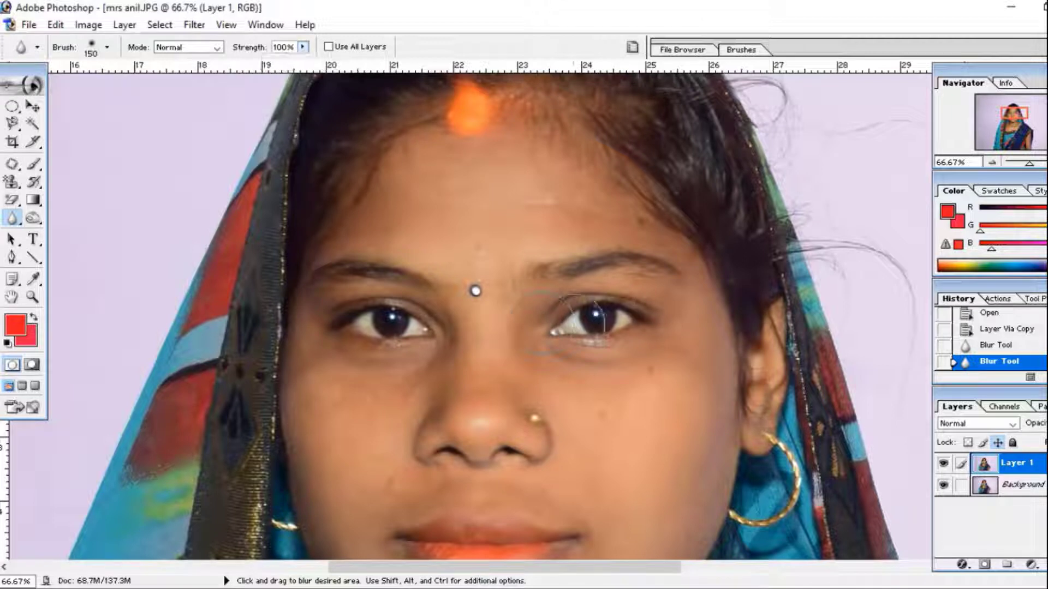
drag(514, 305, 566, 311)
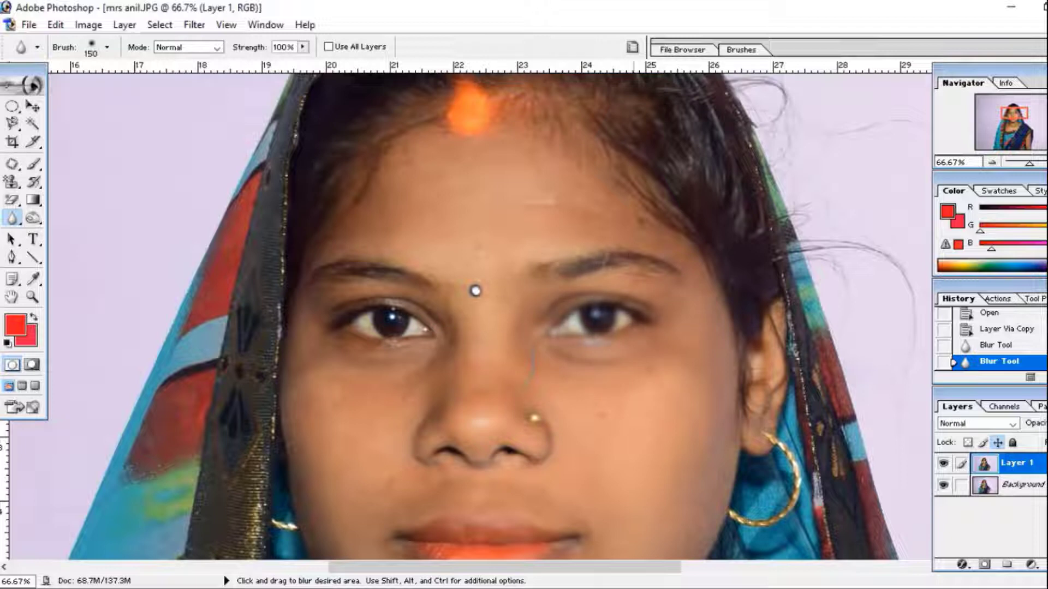
drag(579, 263, 637, 271)
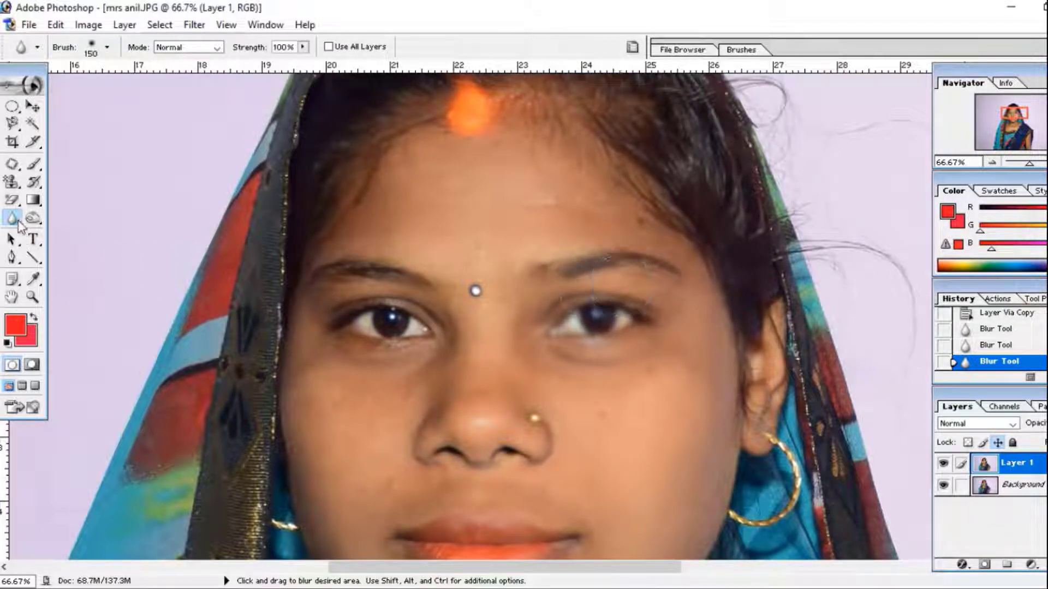
click(15, 221)
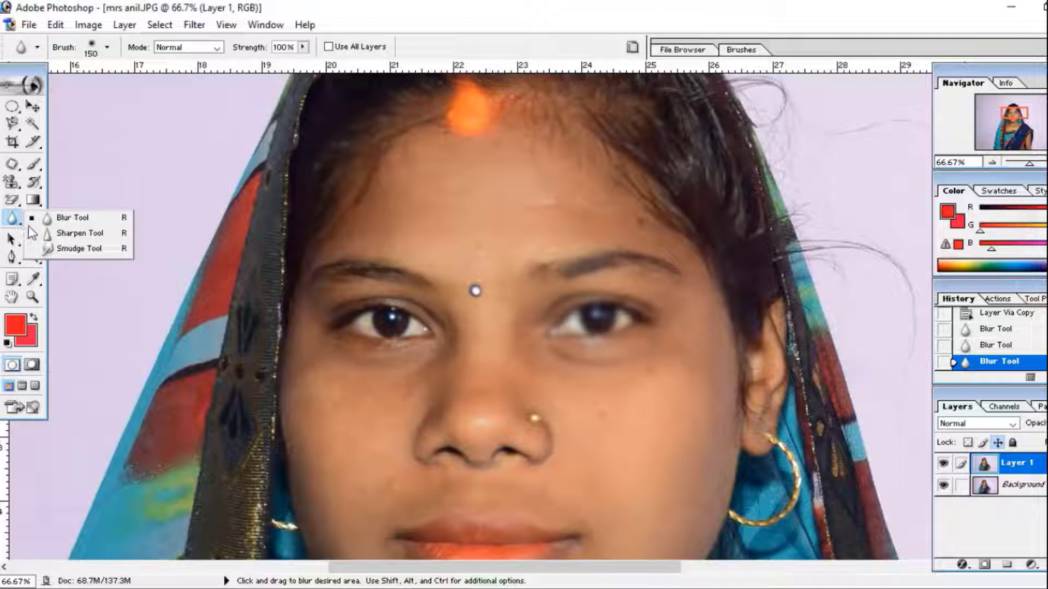
- Smudge both nostrils and the lower lip with a resized Smudge brush
click(72, 250)
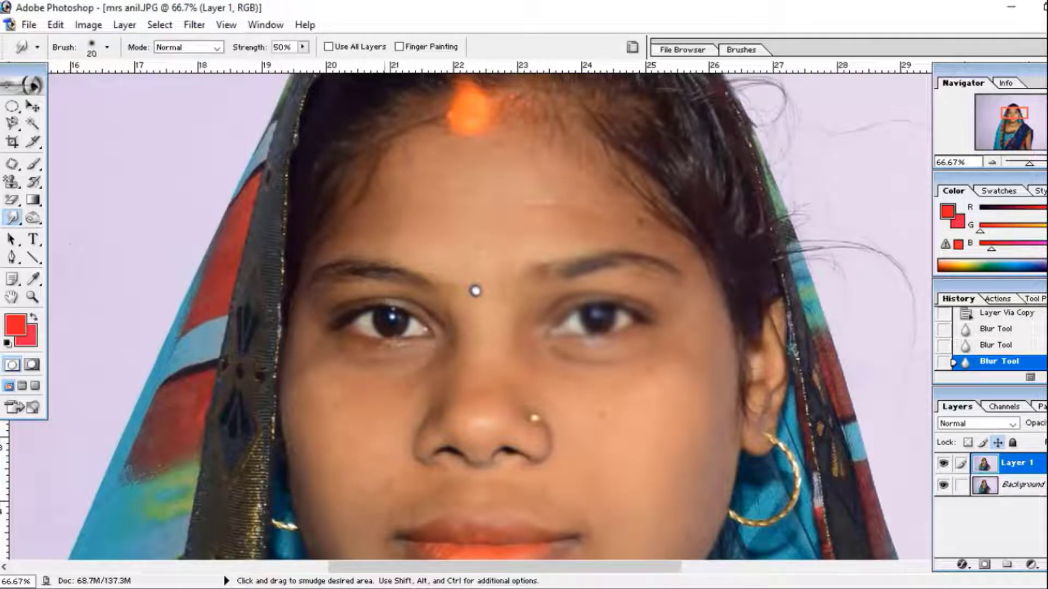
key(bracketright)
key(bracketright)
key(bracketright)
key(bracketright)
key(bracketright)
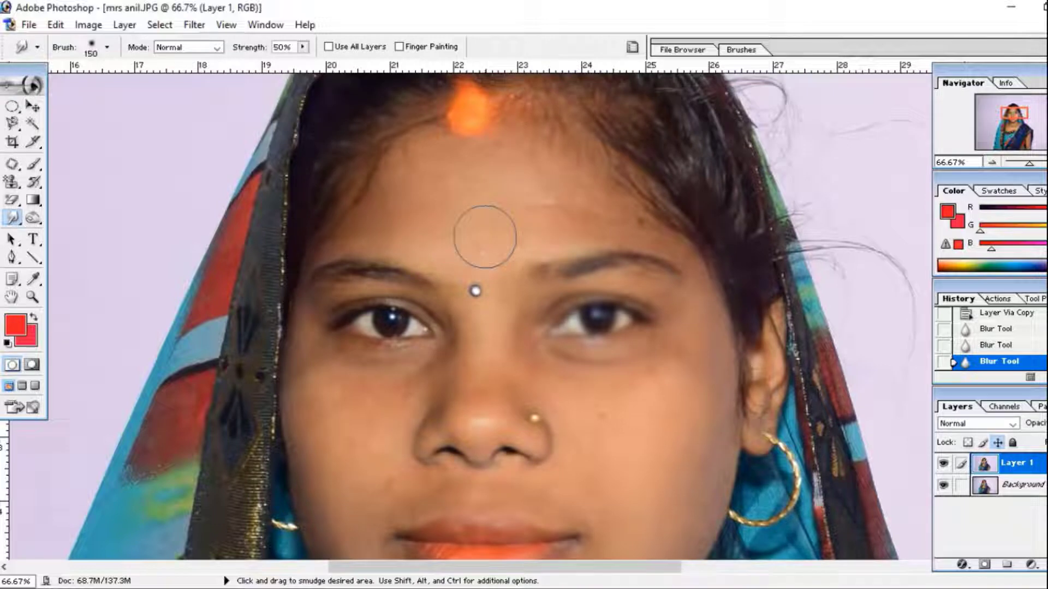
scroll(485, 236, down, 5)
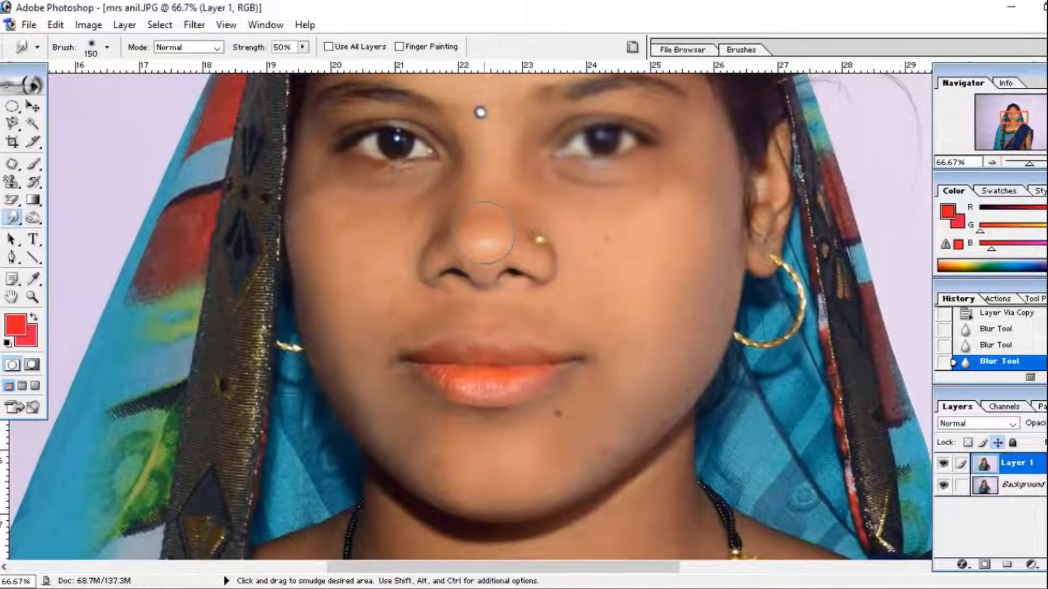
drag(481, 237, 480, 255)
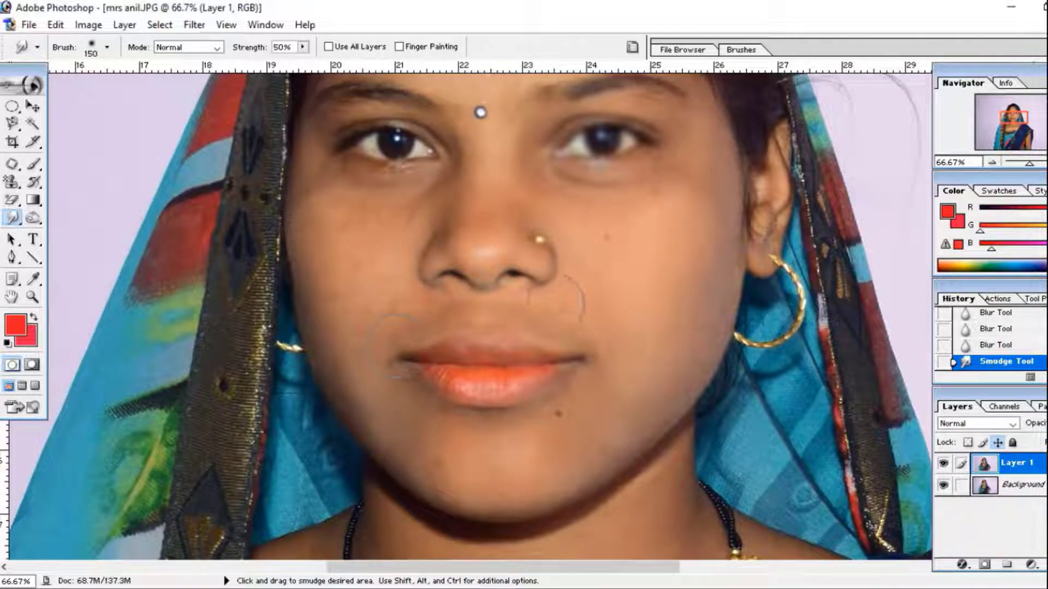
key(bracketleft)
key(bracketleft)
key(bracketleft)
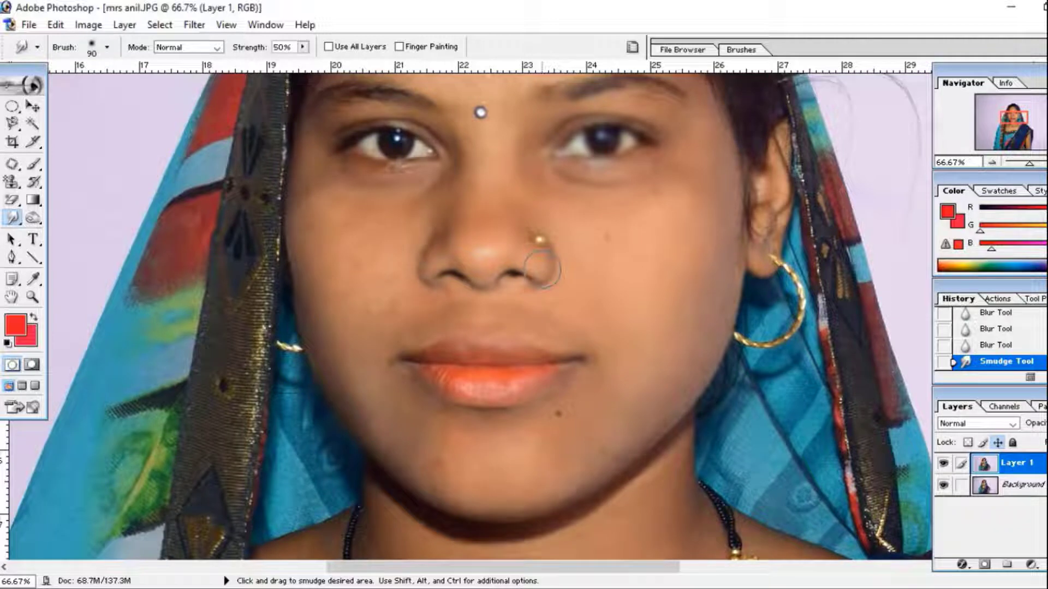
drag(546, 268, 548, 295)
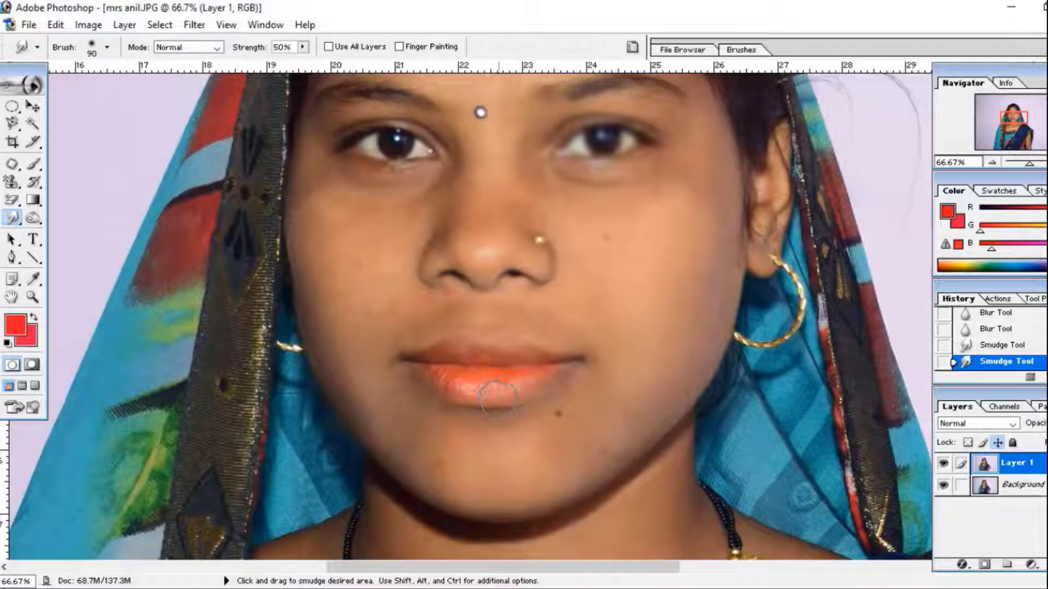
mouse_move(498, 398)
mouse_down()
mouse_move(475, 390)
mouse_move(505, 381)
mouse_up()
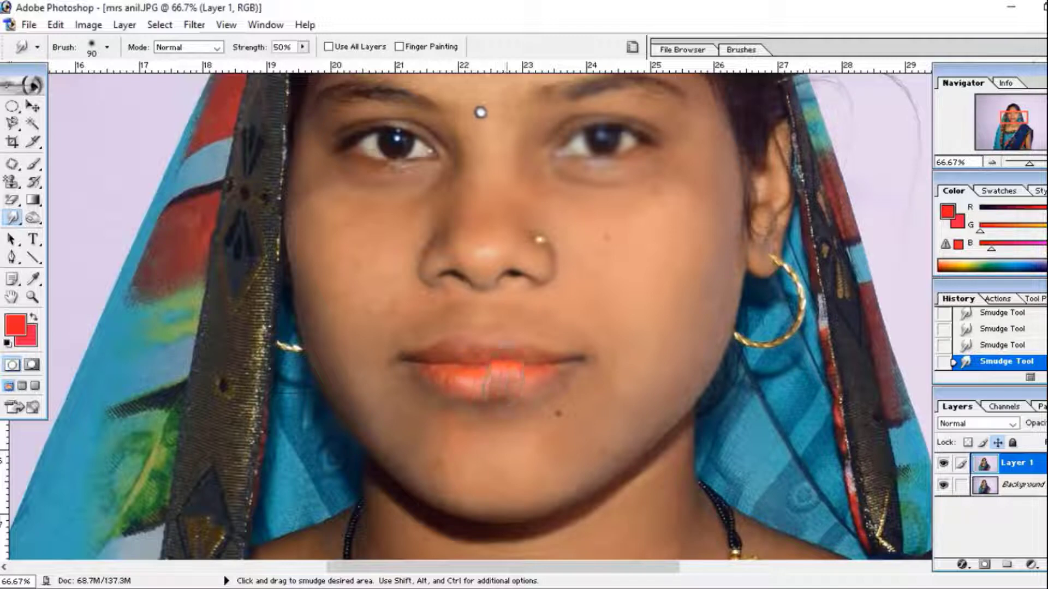
- Step back to the first blur state and zoom out to the whole portrait
key(ctrl)
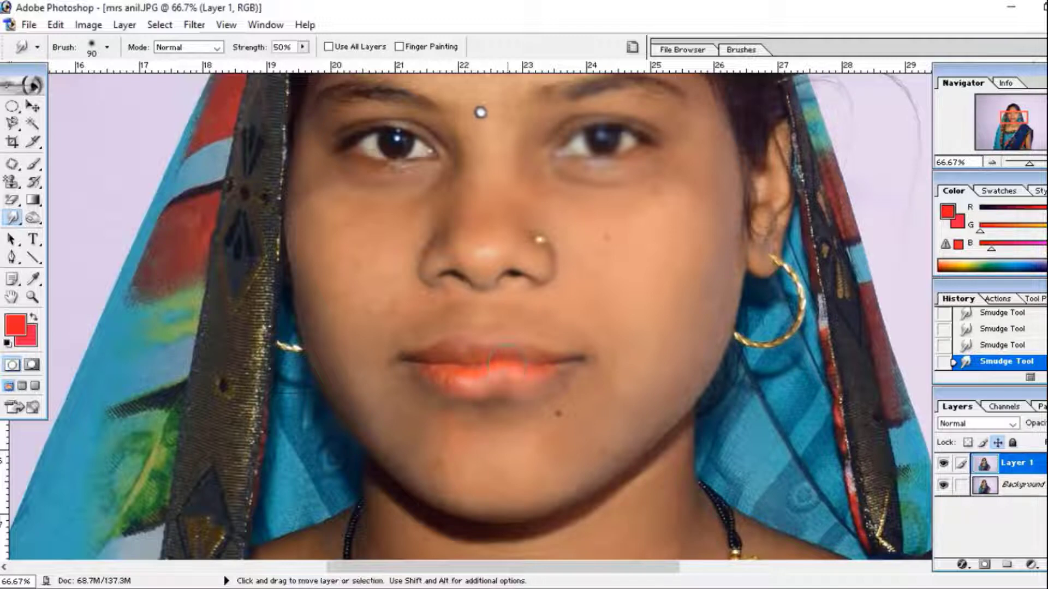
key(ctrl+alt+z)
key(ctrl+alt+z)
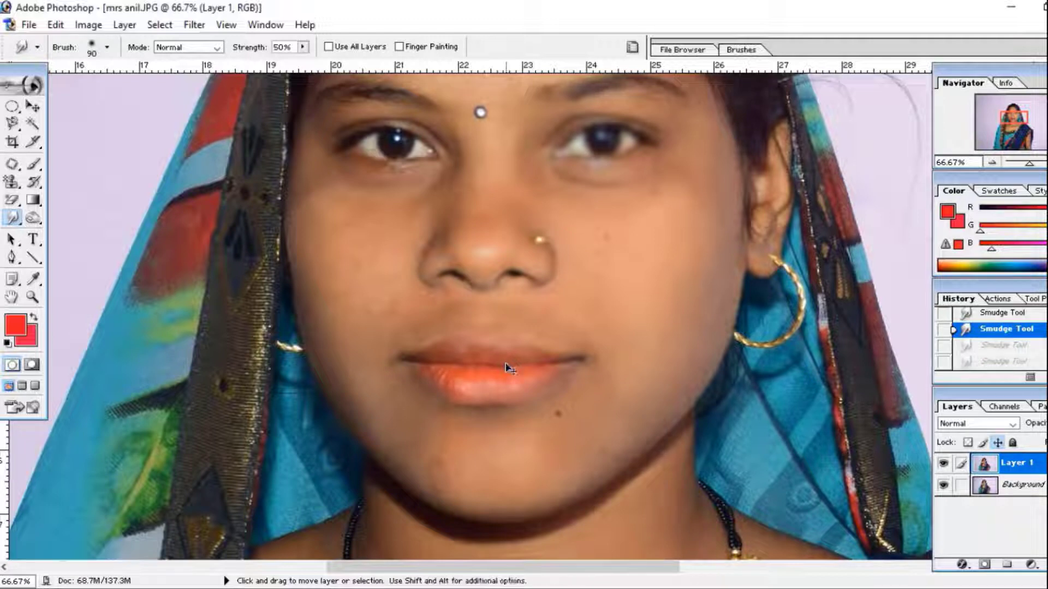
key(ctrl+alt+z)
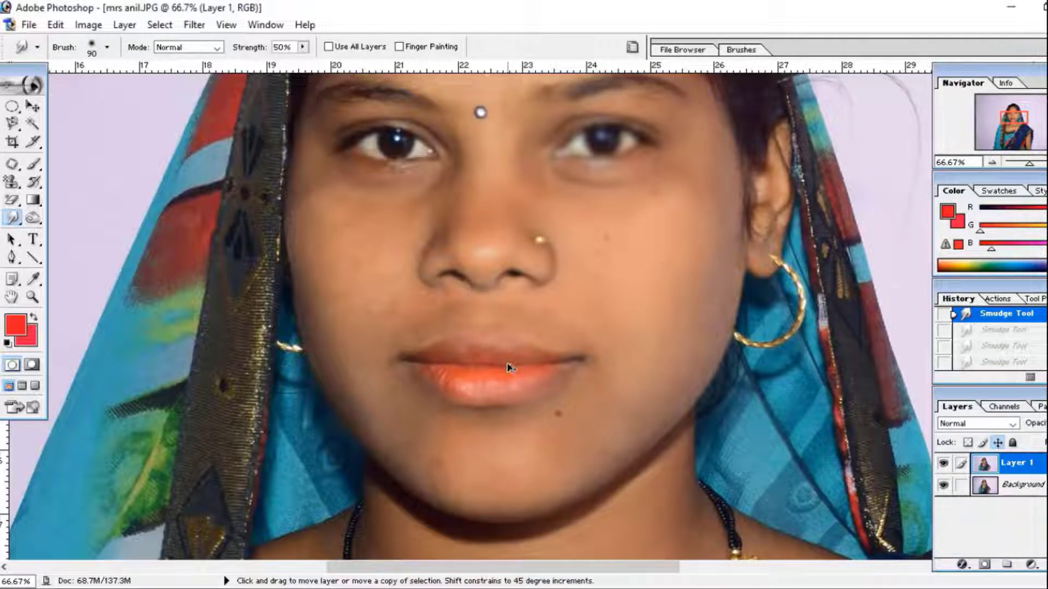
key(ctrl+alt+z)
key(ctrl+alt+z)
key(ctrl+alt+z)
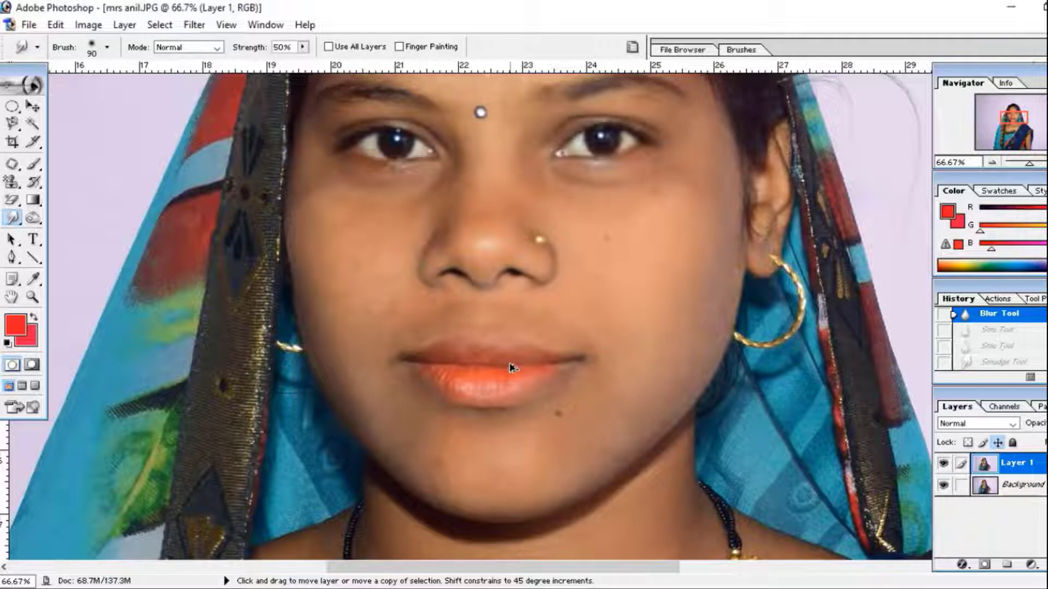
key(ctrl+minus)
key(ctrl+minus)
key(ctrl+minus)
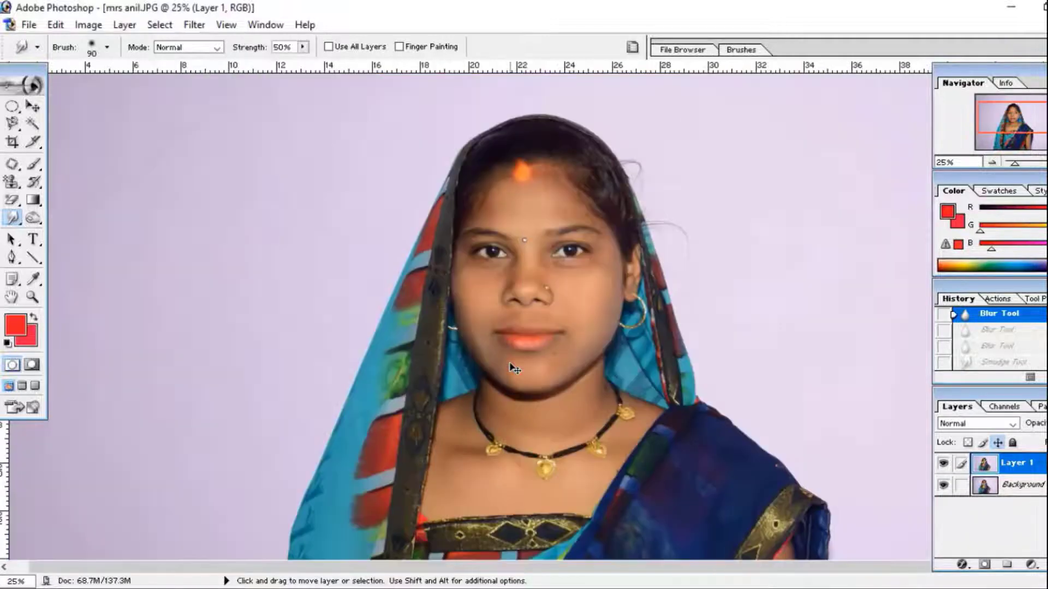
- With a size-50 Dodge brush zoomed in, brighten the white of the left eye
click(34, 218)
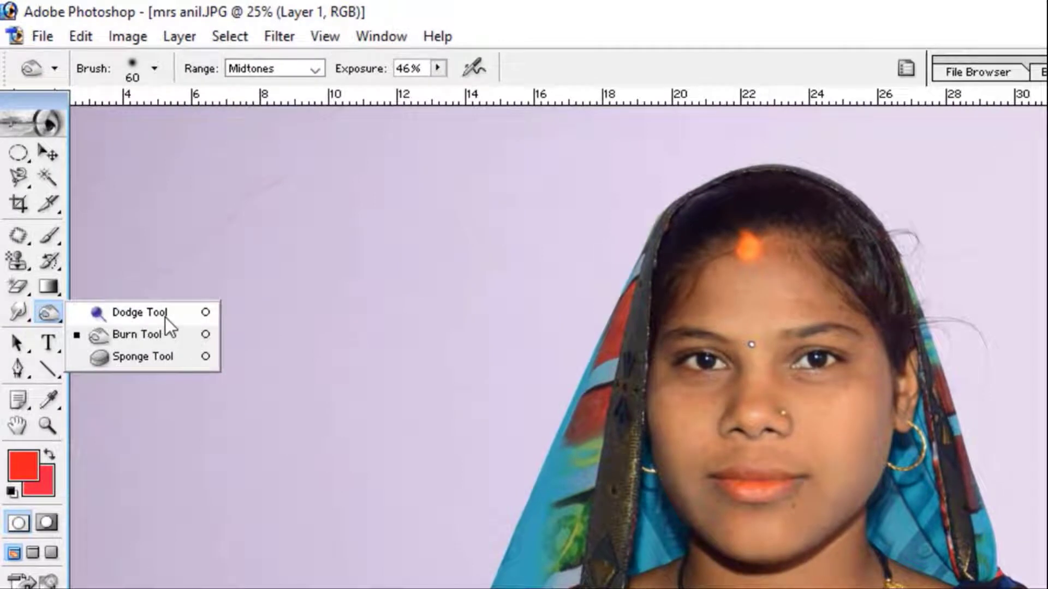
click(165, 315)
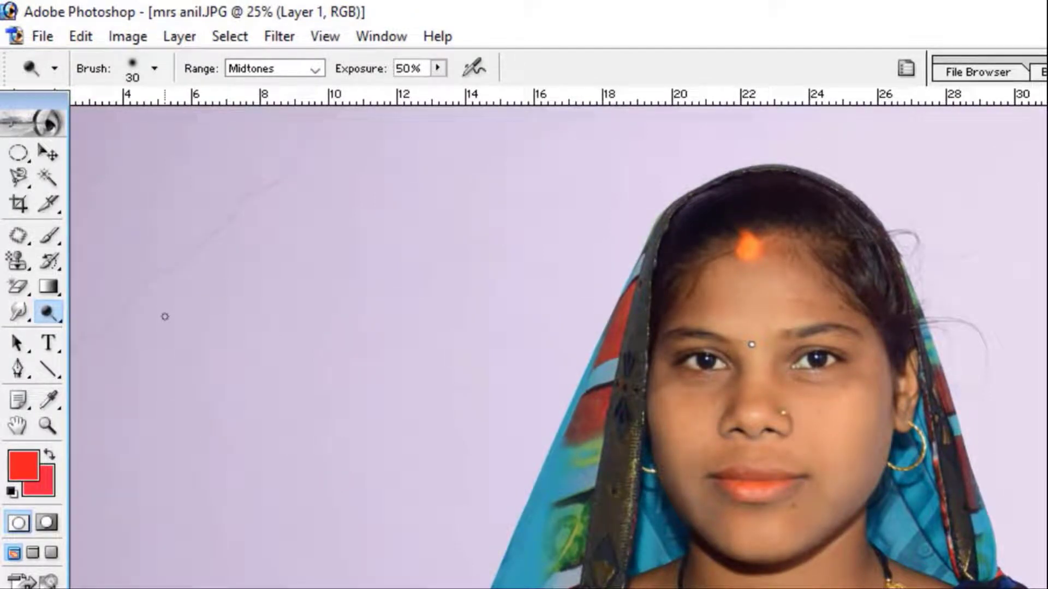
key(ctrl+plus)
key(ctrl+plus)
key(ctrl+plus)
key(ctrl+plus)
key(ctrl+plus)
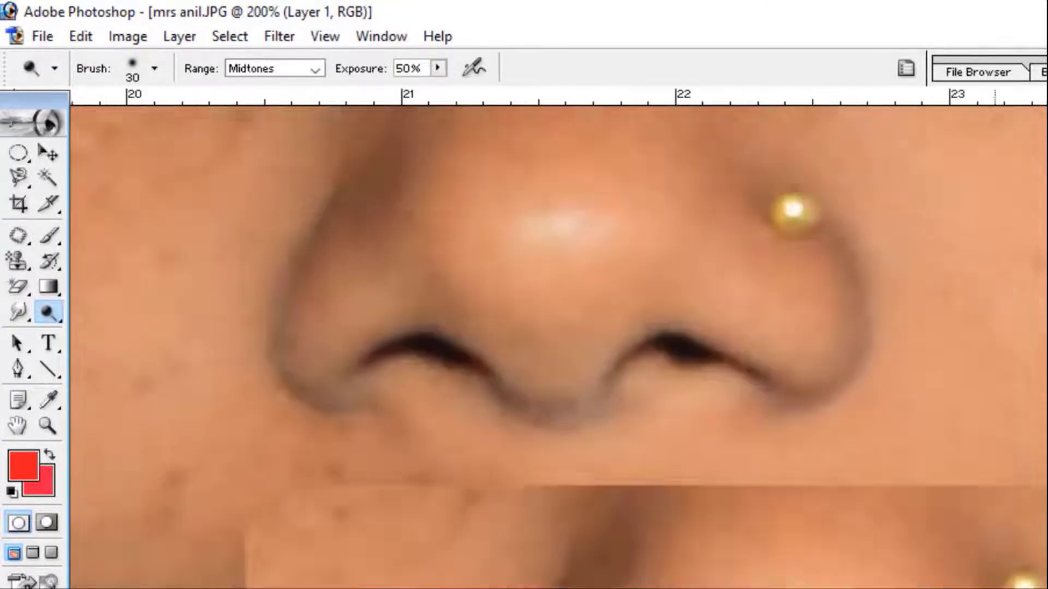
drag(327, 136, 460, 374)
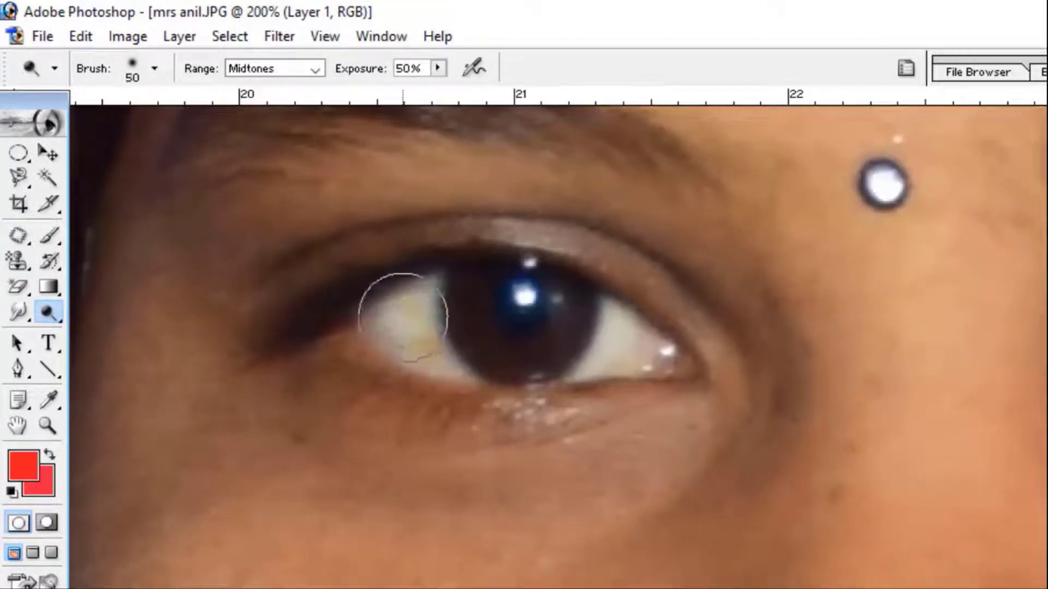
key(bracketright)
key(bracketright)
drag(404, 322, 433, 350)
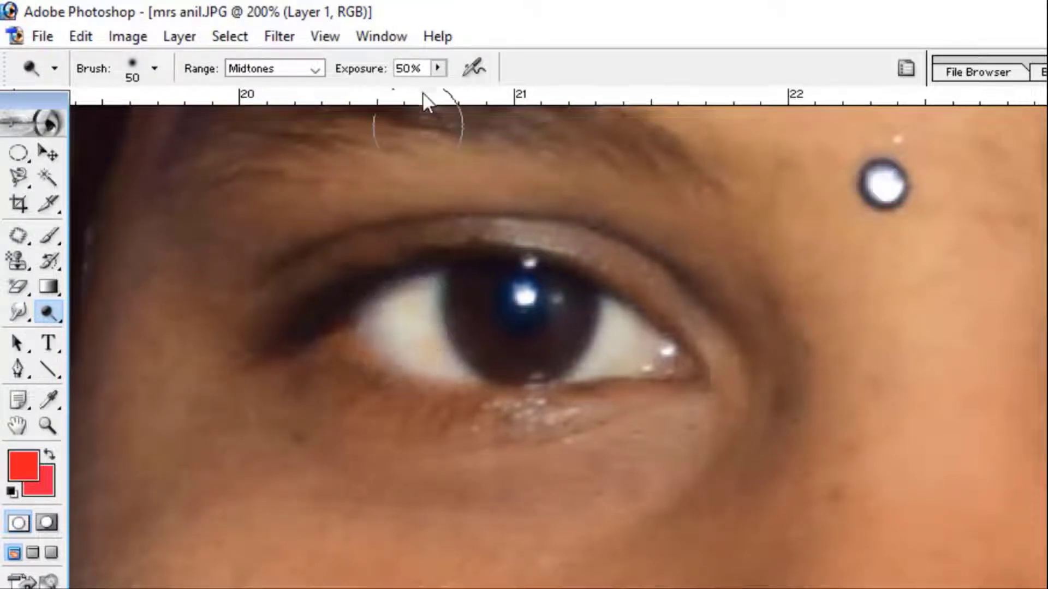
- Adjust the Dodge exposure and brighten the white of the other eye
click(437, 67)
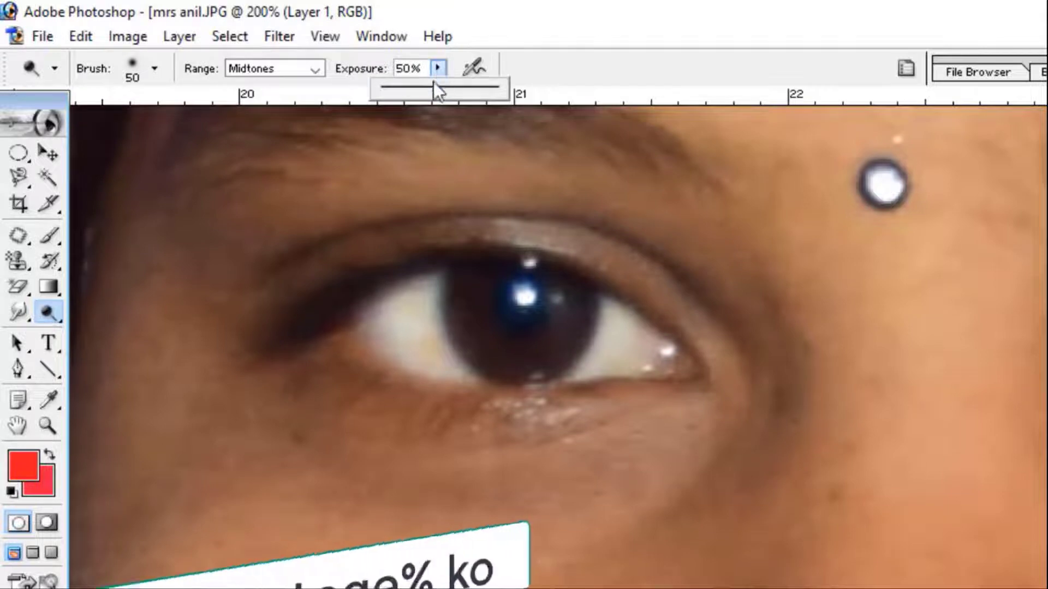
click(608, 333)
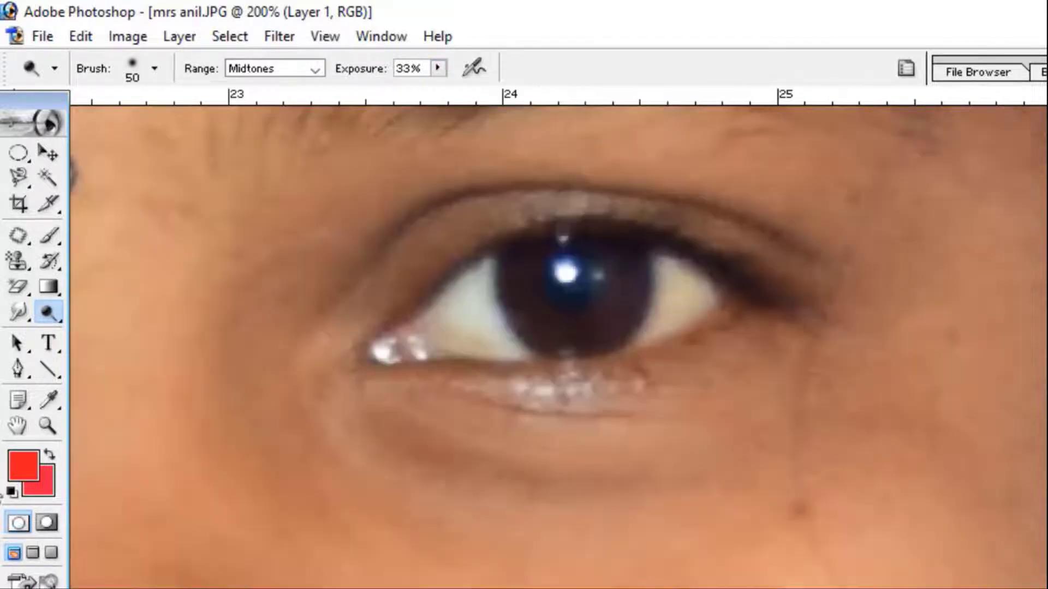
click(437, 68)
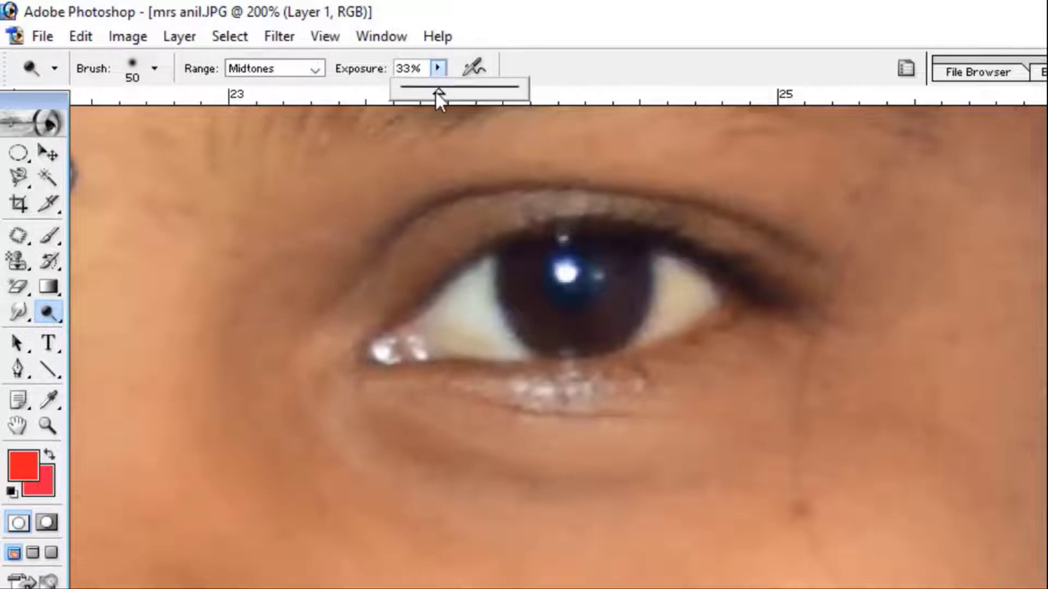
mouse_move(445, 293)
mouse_down()
mouse_move(468, 327)
mouse_move(479, 304)
mouse_move(470, 306)
mouse_up()
mouse_move(636, 308)
mouse_down()
mouse_move(655, 299)
mouse_move(675, 313)
mouse_up()
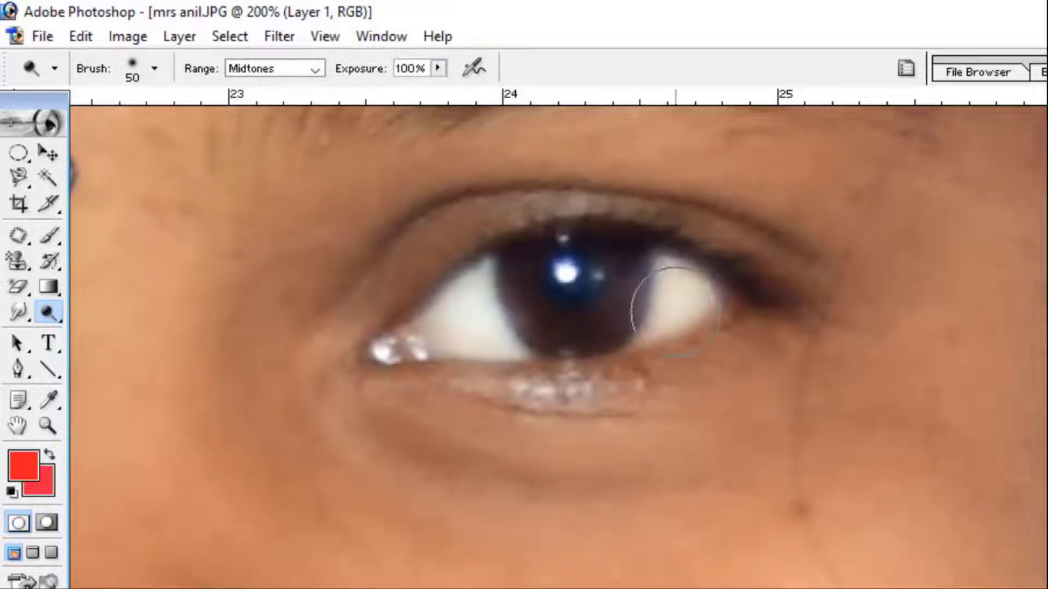
- Zoom out to 25% and lower the Dodge exposure to 44%
key(ctrl+minus)
key(ctrl+minus)
key(ctrl+minus)
key(ctrl+minus)
key(ctrl+minus)
key(ctrl+minus)
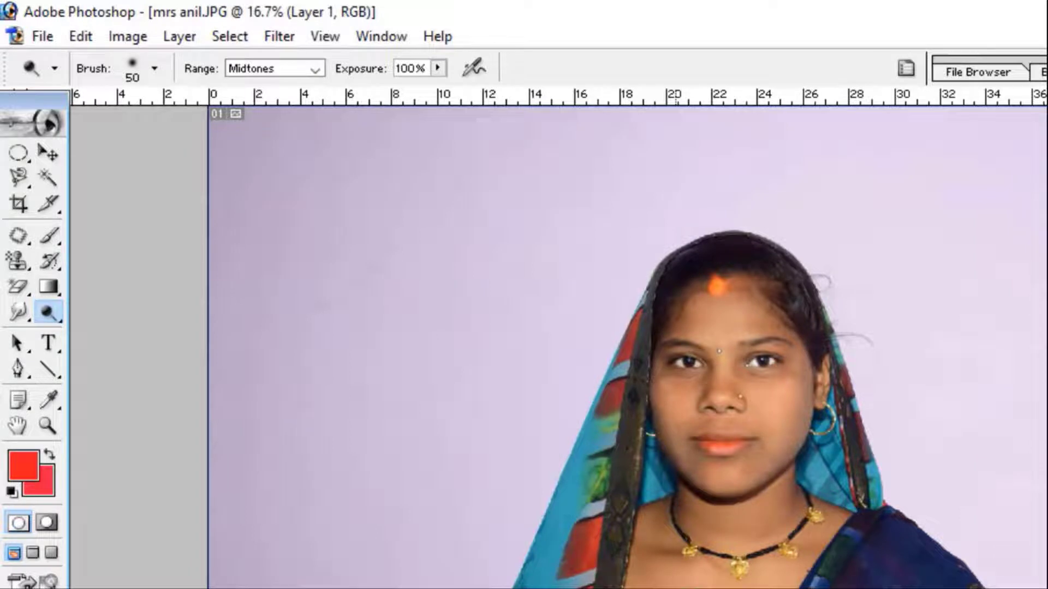
key(ctrl+plus)
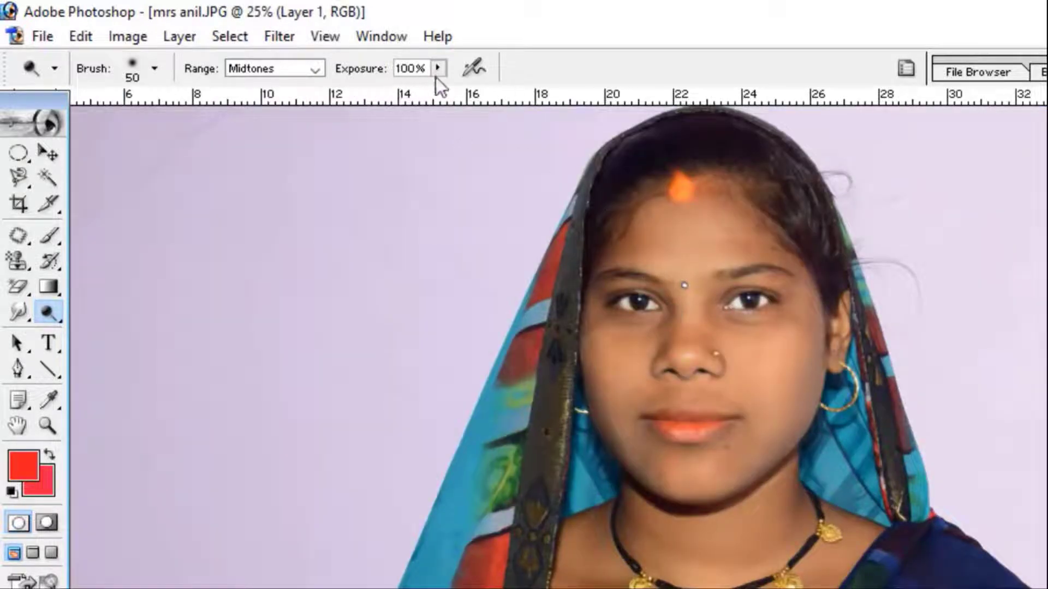
click(437, 70)
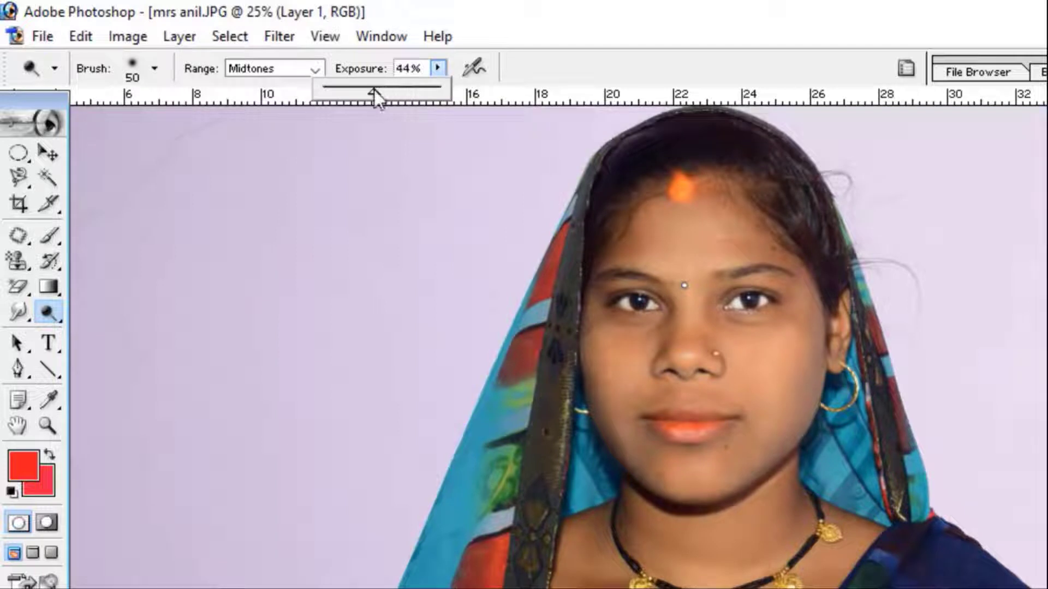
click(48, 312)
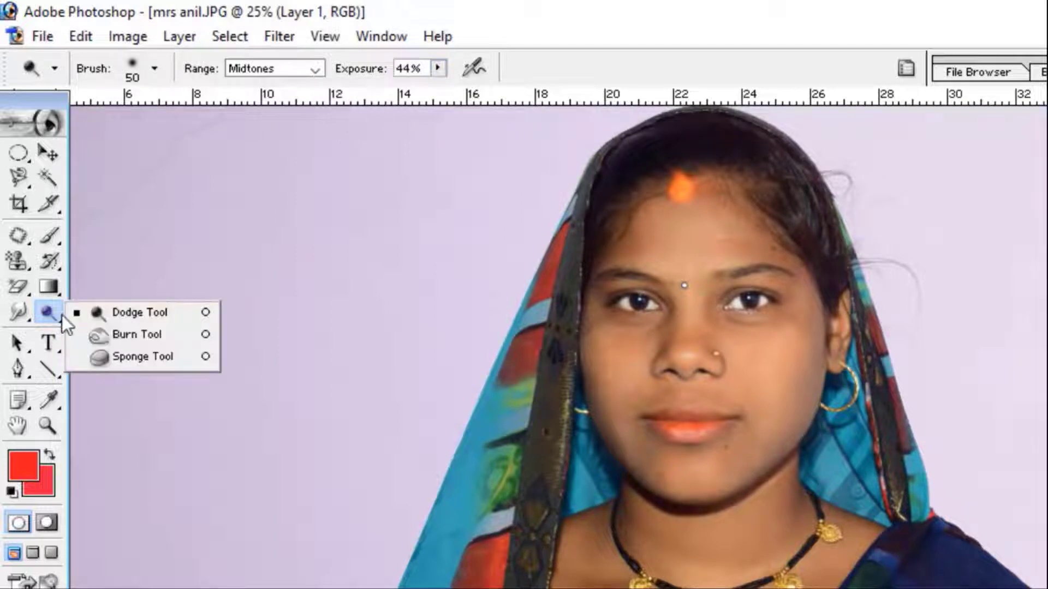
- Switch to the Burn tool and darken the eyebrow
click(134, 335)
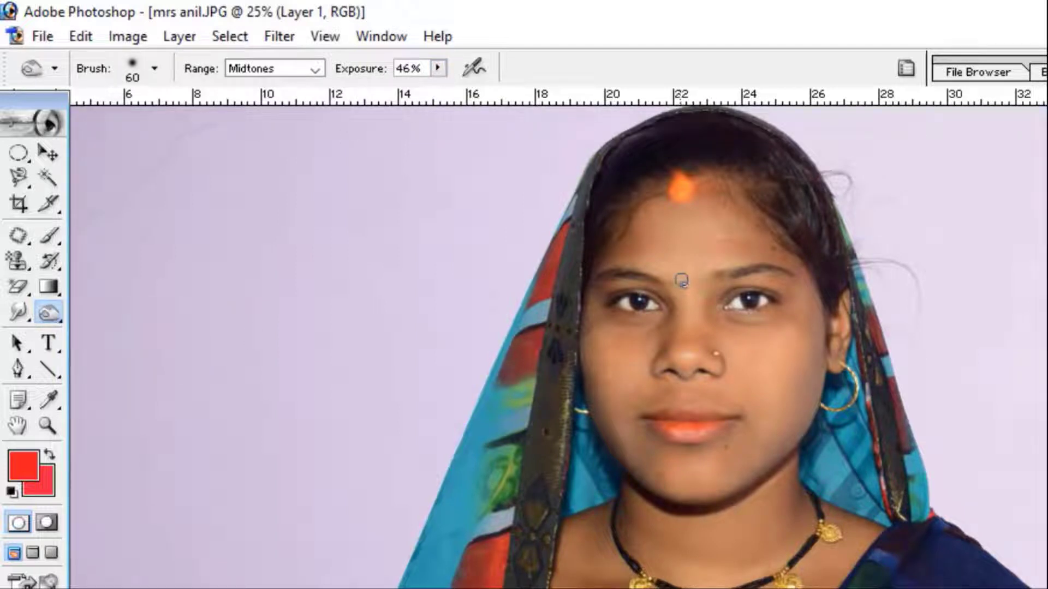
key(ctrl+plus)
key(ctrl+plus)
key(ctrl+plus)
key(ctrl+plus)
key(ctrl+plus)
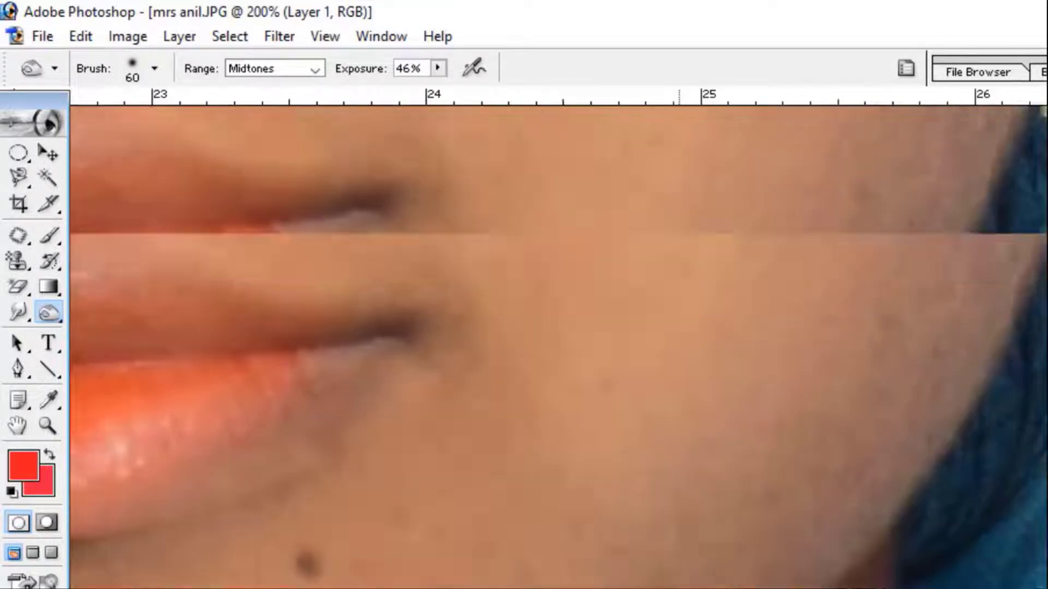
drag(464, 164, 470, 465)
drag(437, 137, 421, 414)
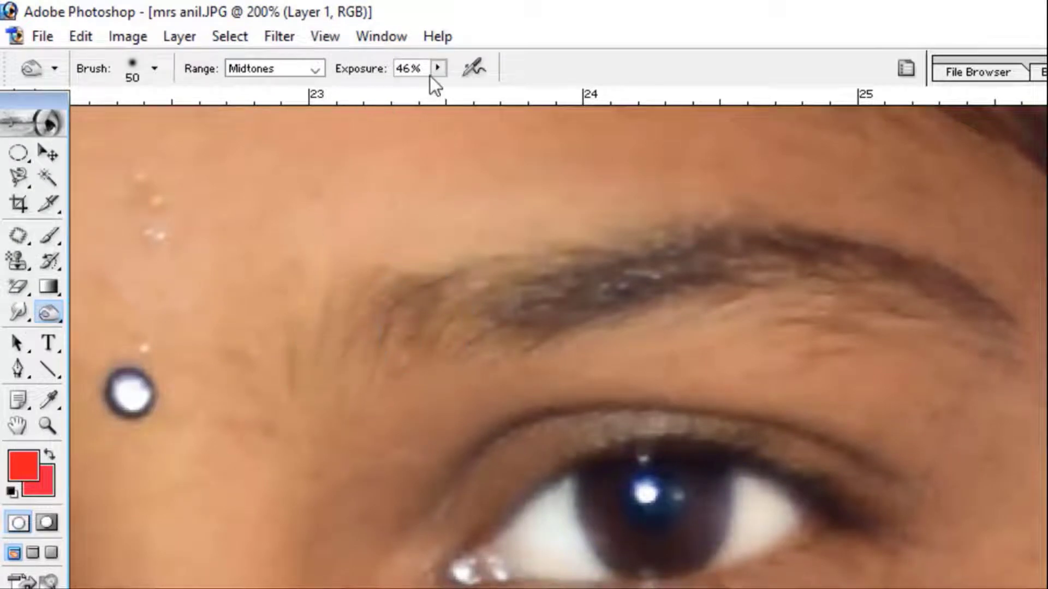
mouse_move(333, 360)
mouse_down()
mouse_move(485, 322)
mouse_move(970, 316)
mouse_up()
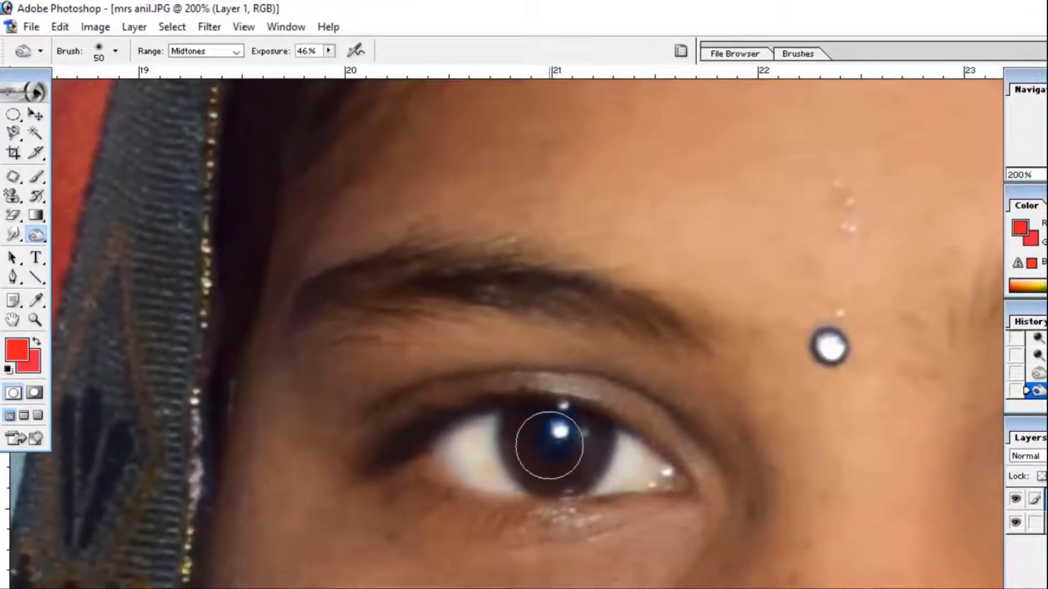
- Darken the iris at brush sizes 70 and 80, then zoom out and enlarge the brush to 175
key(bracketright)
key(bracketright)
click(548, 448)
key(bracketright)
click(547, 447)
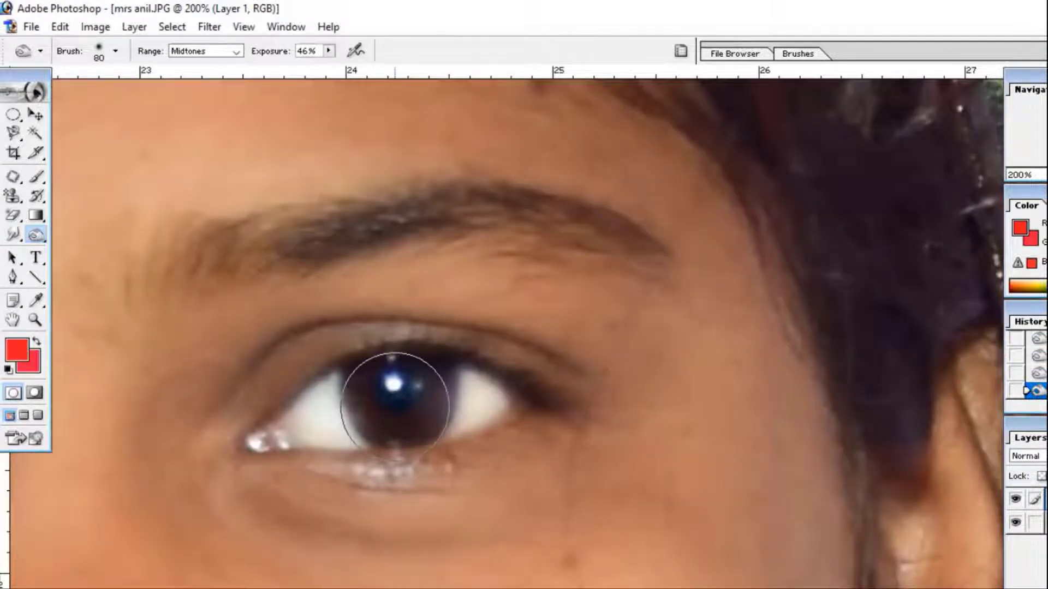
key(ctrl+minus)
key(ctrl+minus)
key(ctrl+minus)
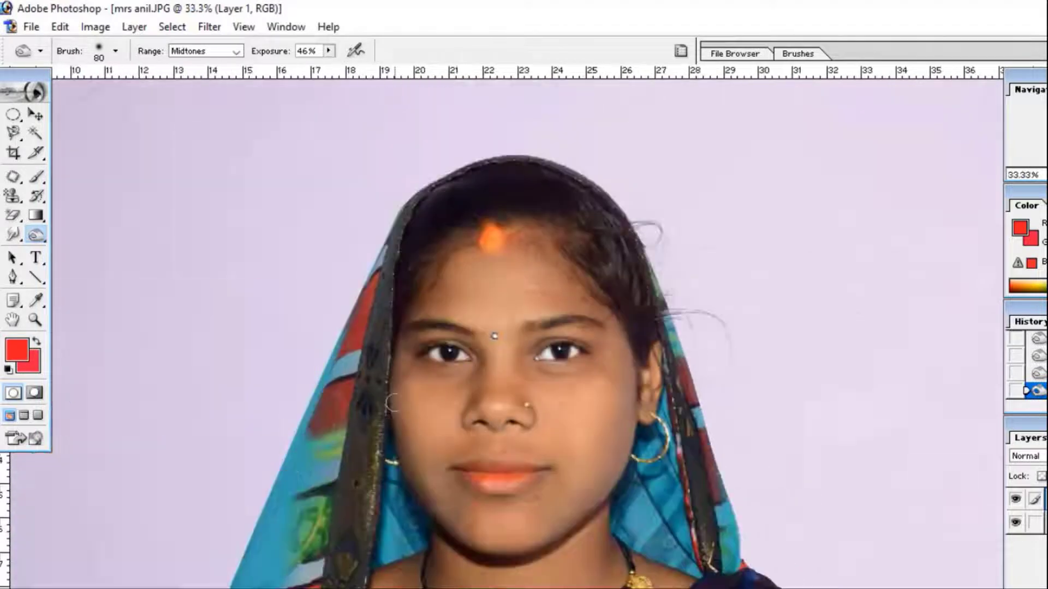
key(bracketright)
key(bracketright)
key(bracketright)
key(bracketright)
key(bracketright)
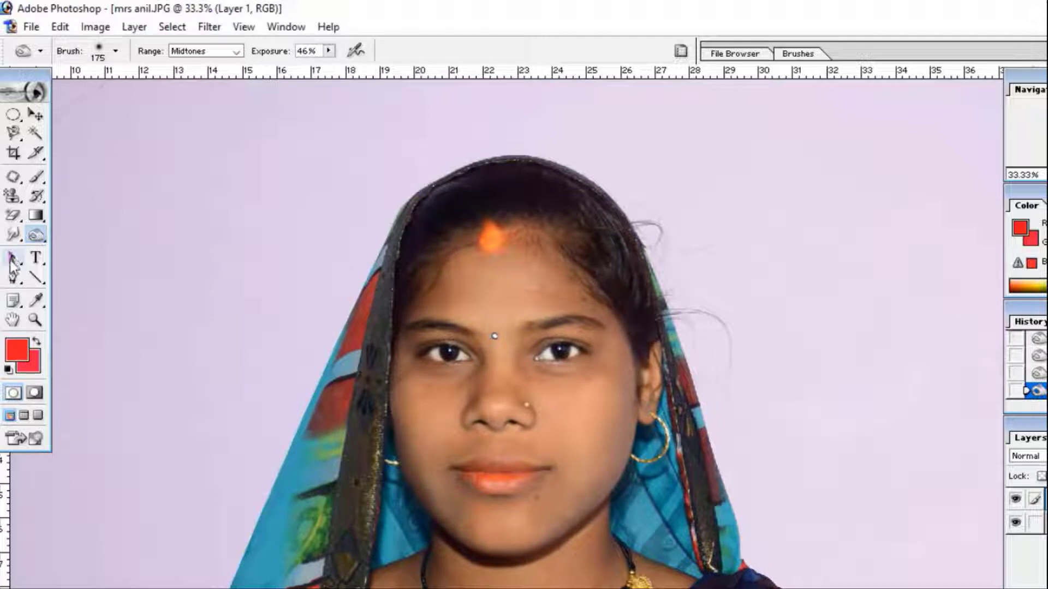
- Close the portrait document without saving changes
click(12, 262)
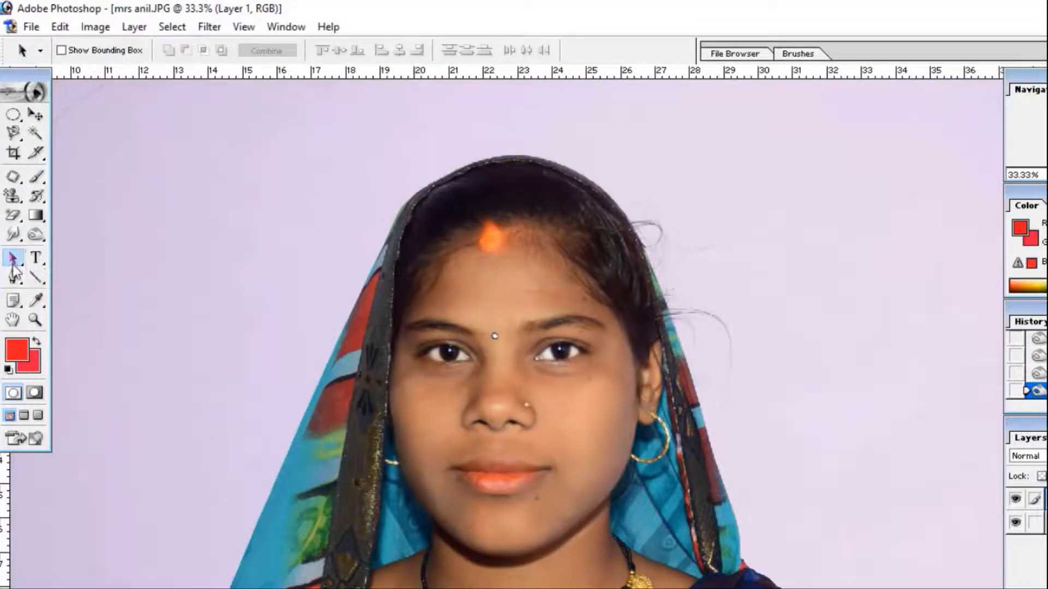
click(32, 263)
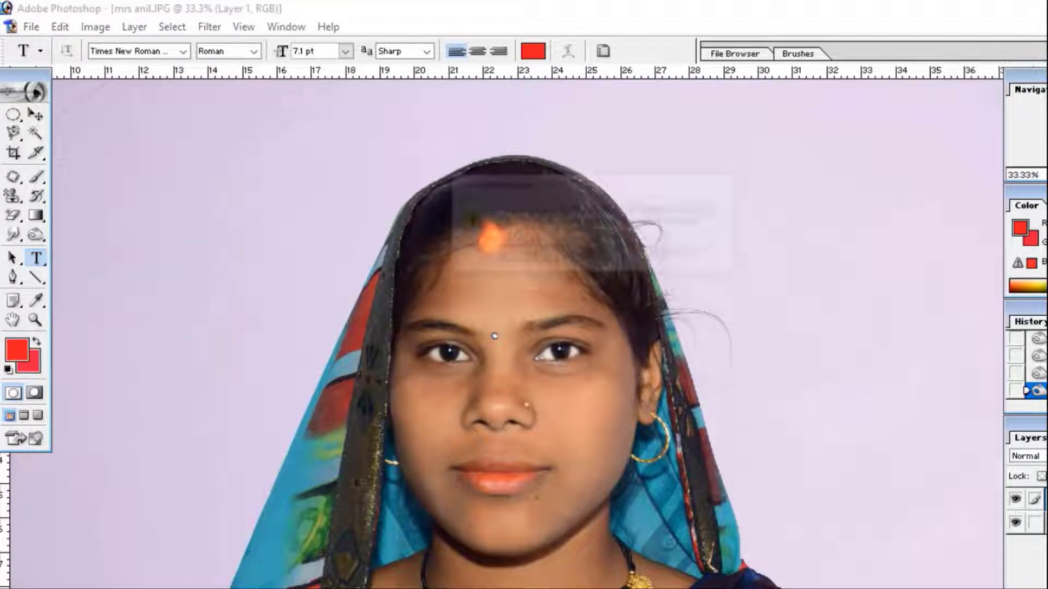
key(ctrl+w)
click(618, 257)
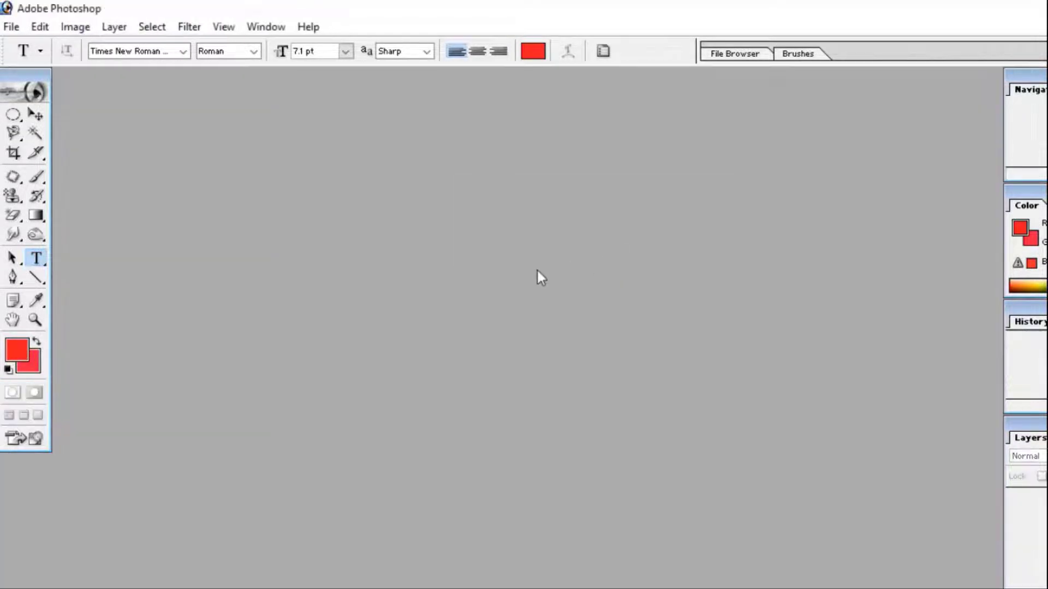
- Open the 12x18=01---- family photo and maximize its window
key(ctrl+o)
scroll(624, 291, down, 5)
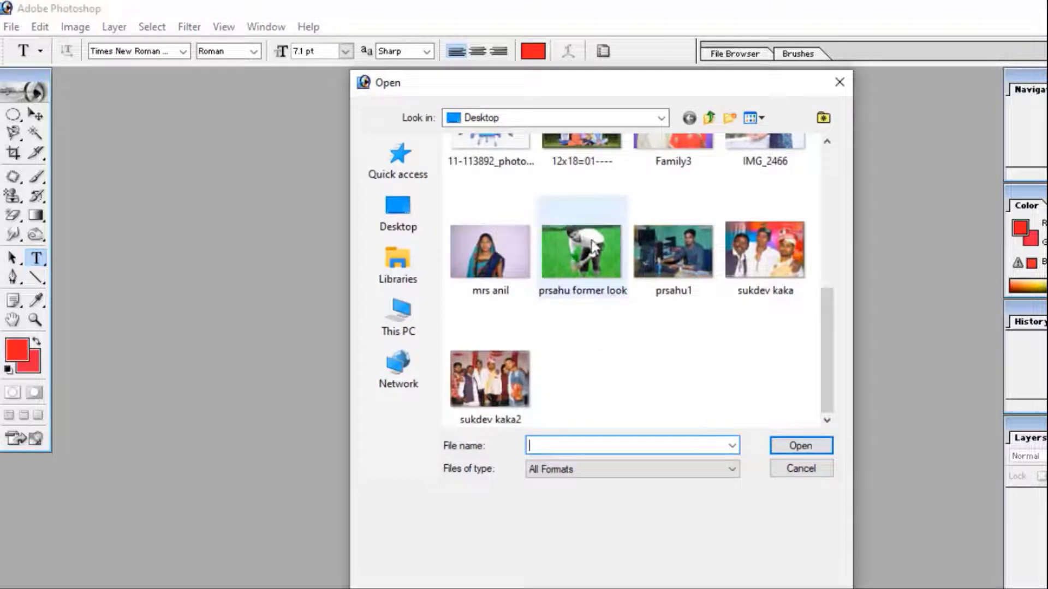
scroll(594, 246, up, 5)
scroll(584, 262, down, 3)
click(581, 260)
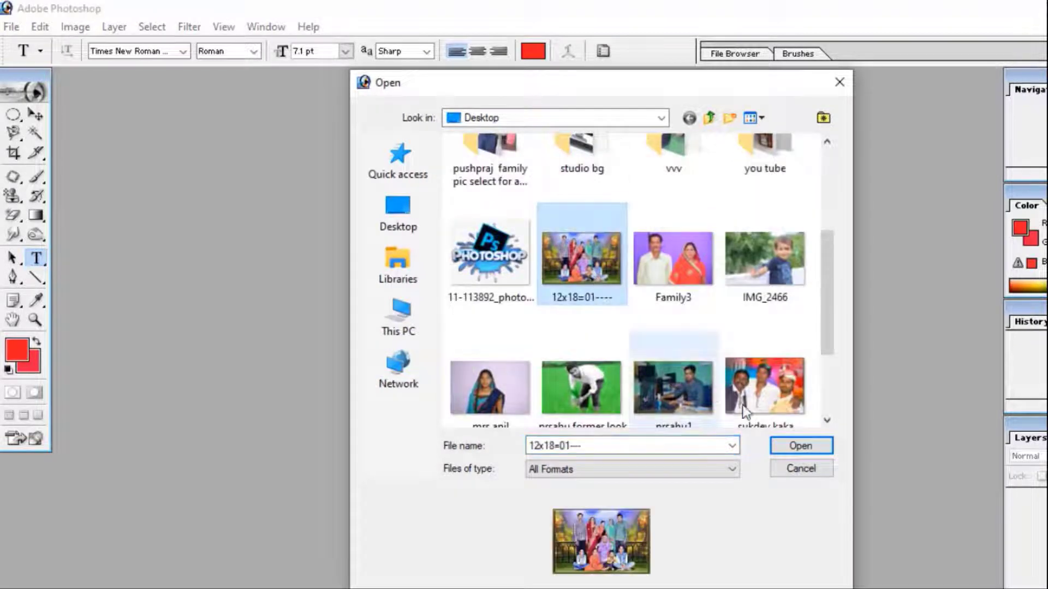
click(788, 446)
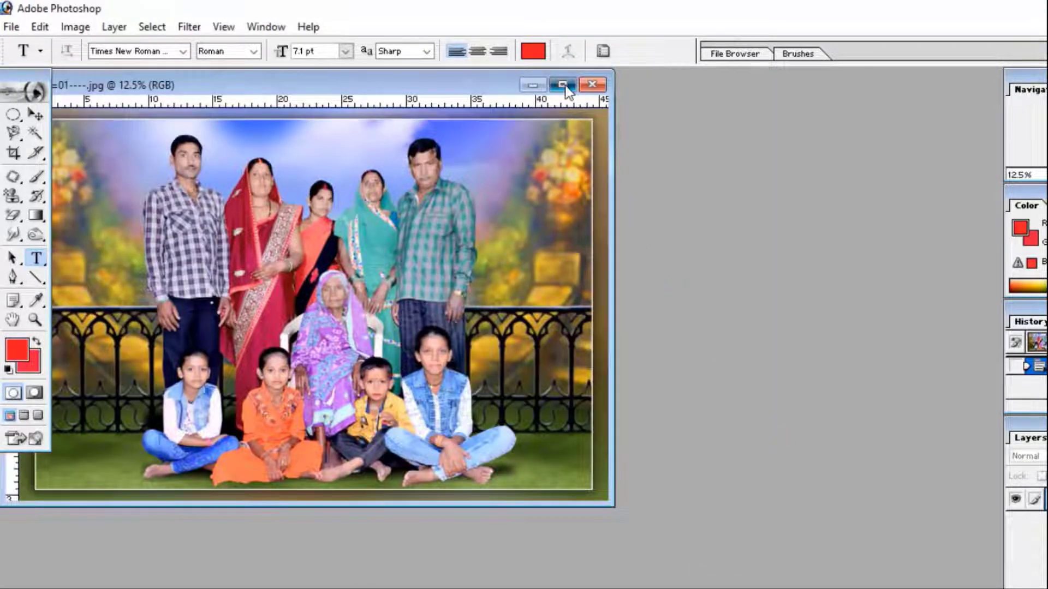
click(562, 85)
- Draw a horizontal type box across the bottom of the family photo
right_click(36, 259)
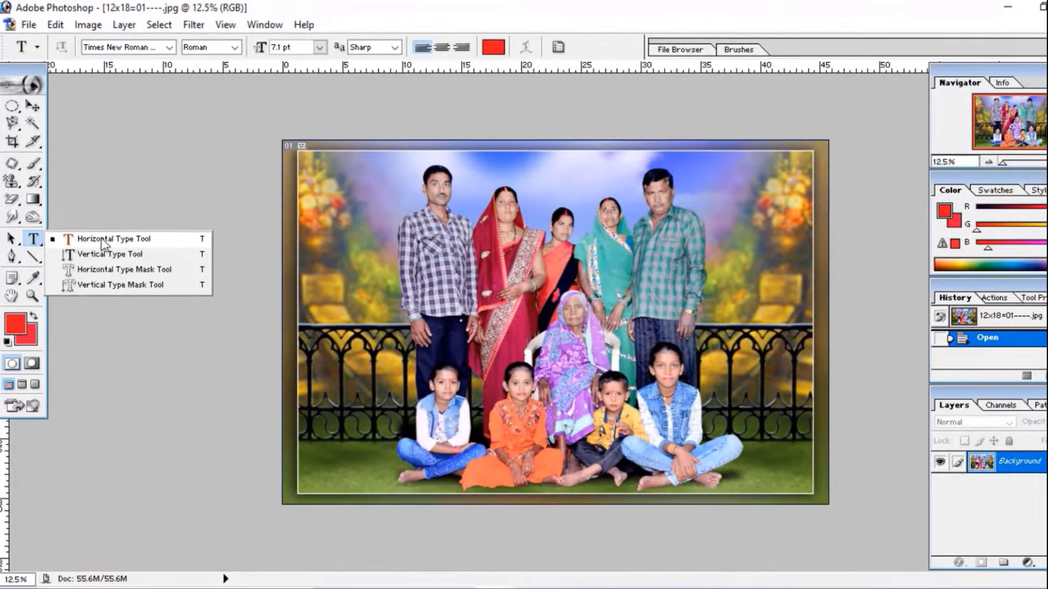
click(111, 261)
drag(298, 437, 815, 493)
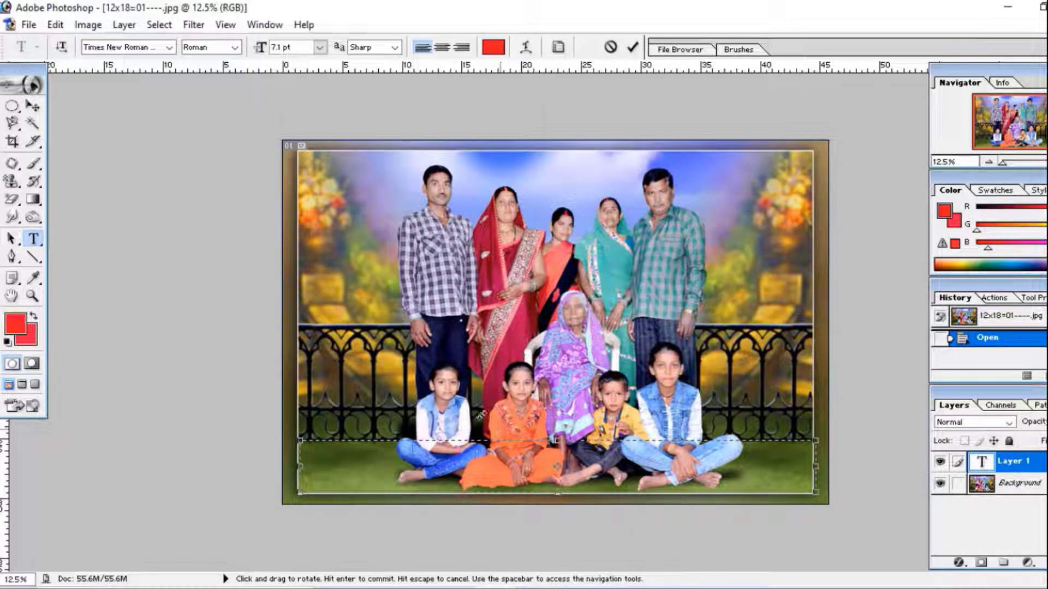
- Set the caption font to Kruti Dev 160
click(169, 47)
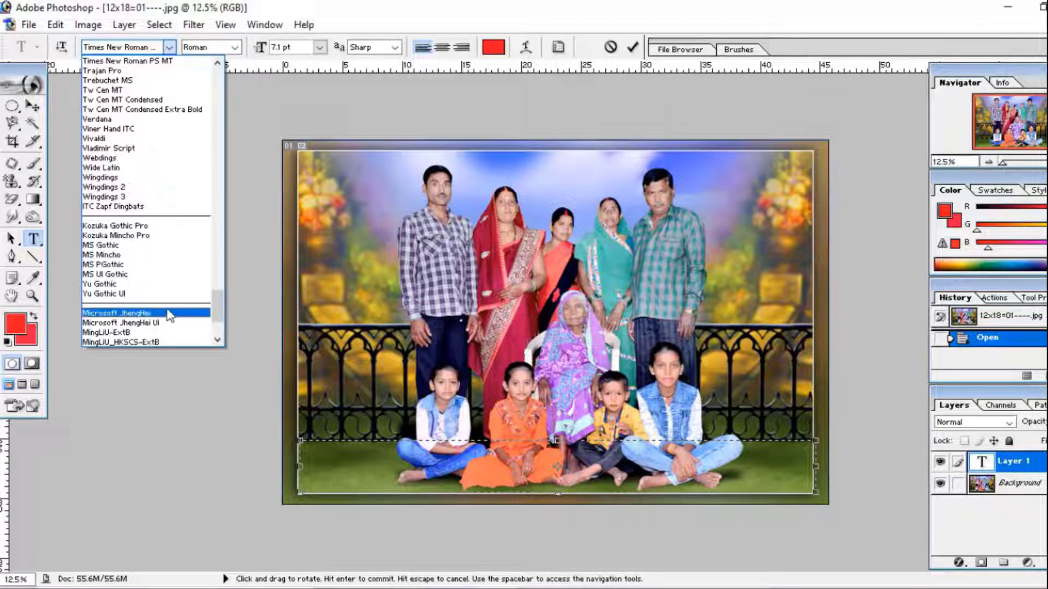
drag(218, 310, 226, 248)
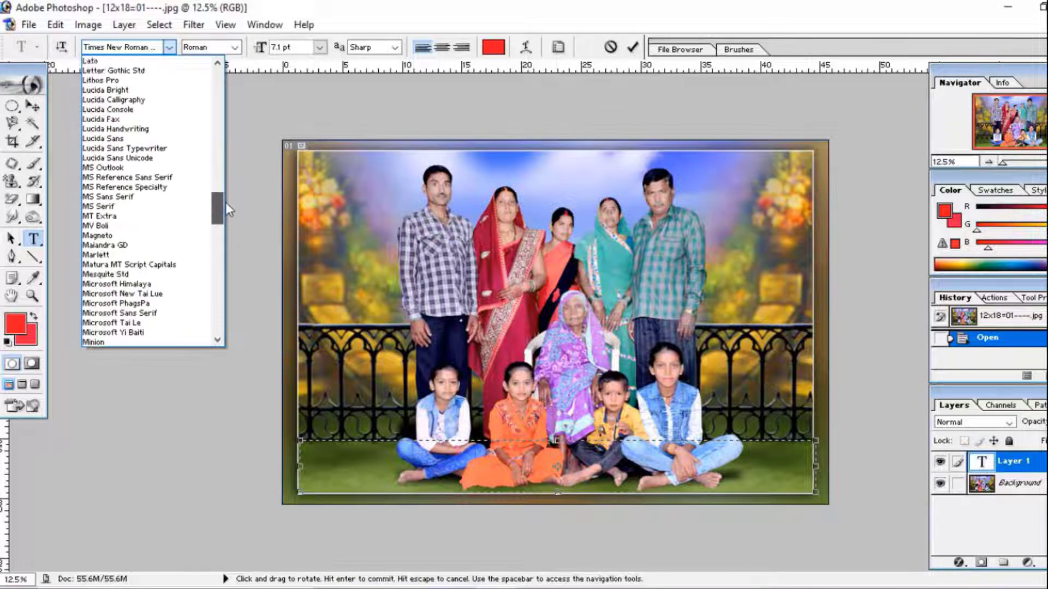
drag(226, 248, 225, 179)
click(225, 179)
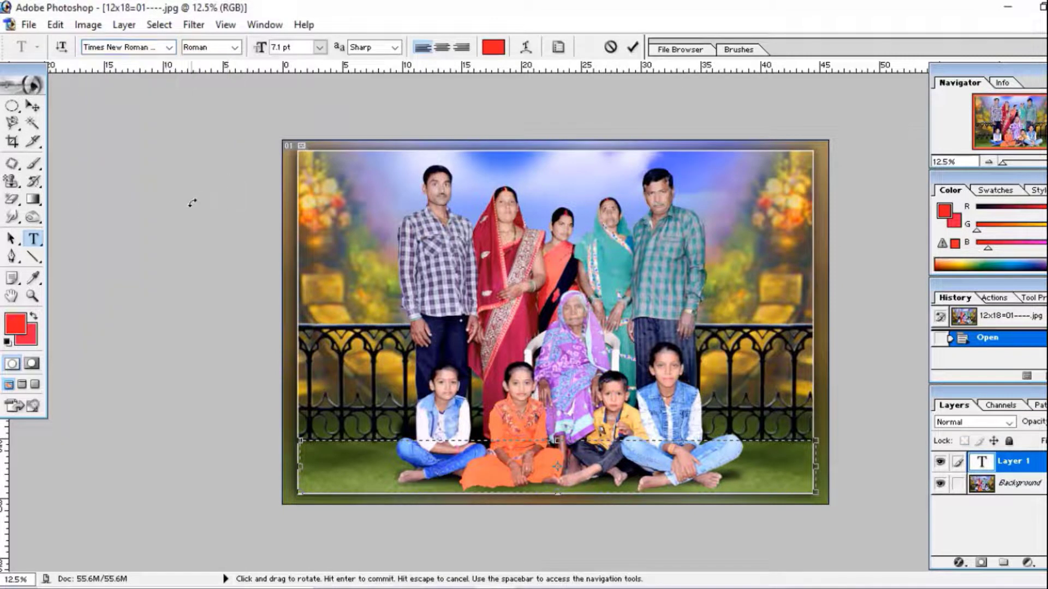
click(169, 47)
drag(214, 303, 220, 192)
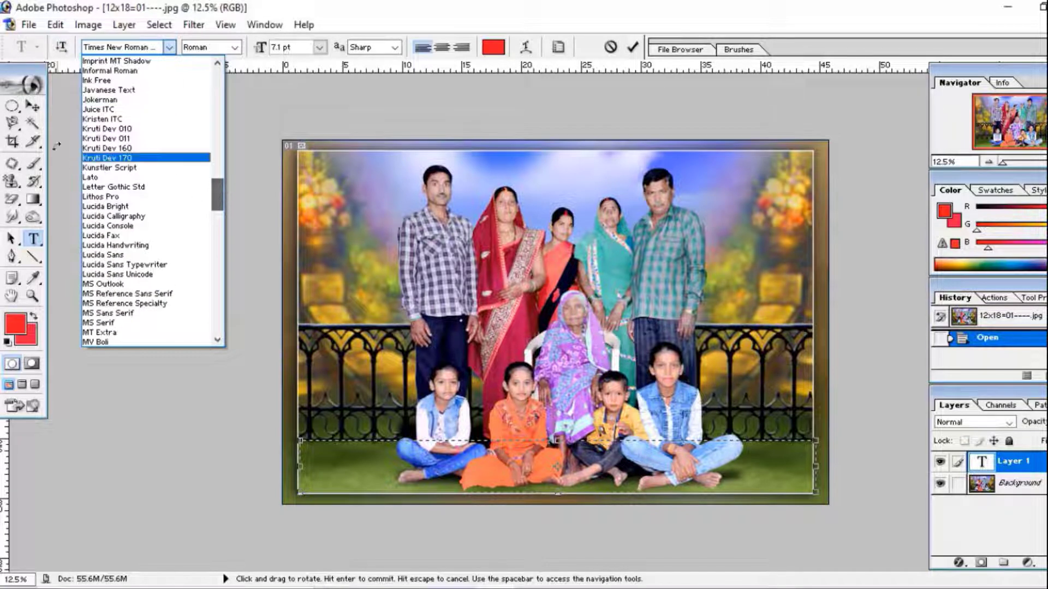
click(125, 148)
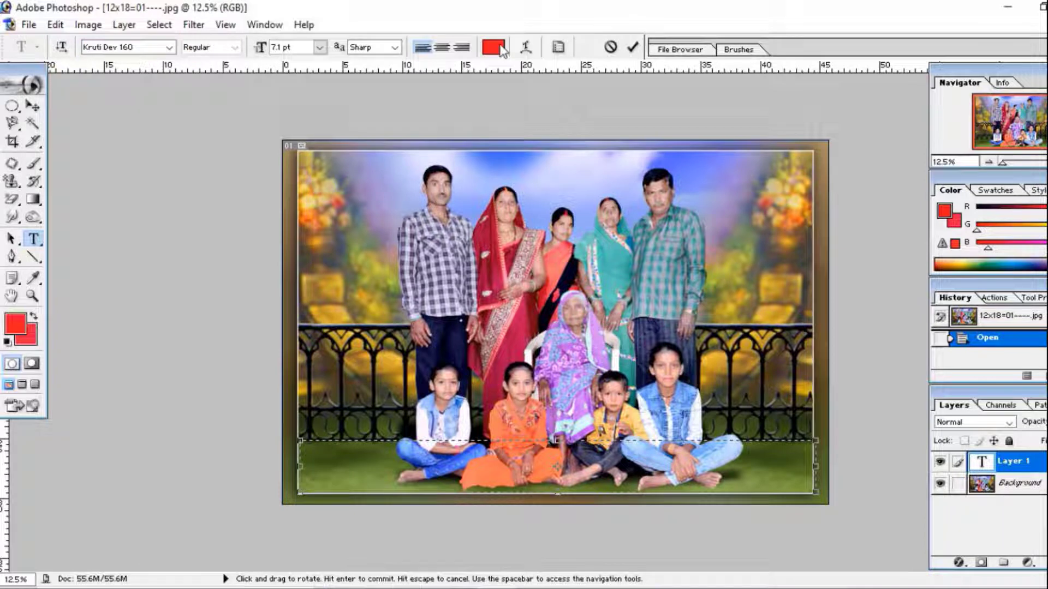
- Set the caption text colour to black
click(493, 47)
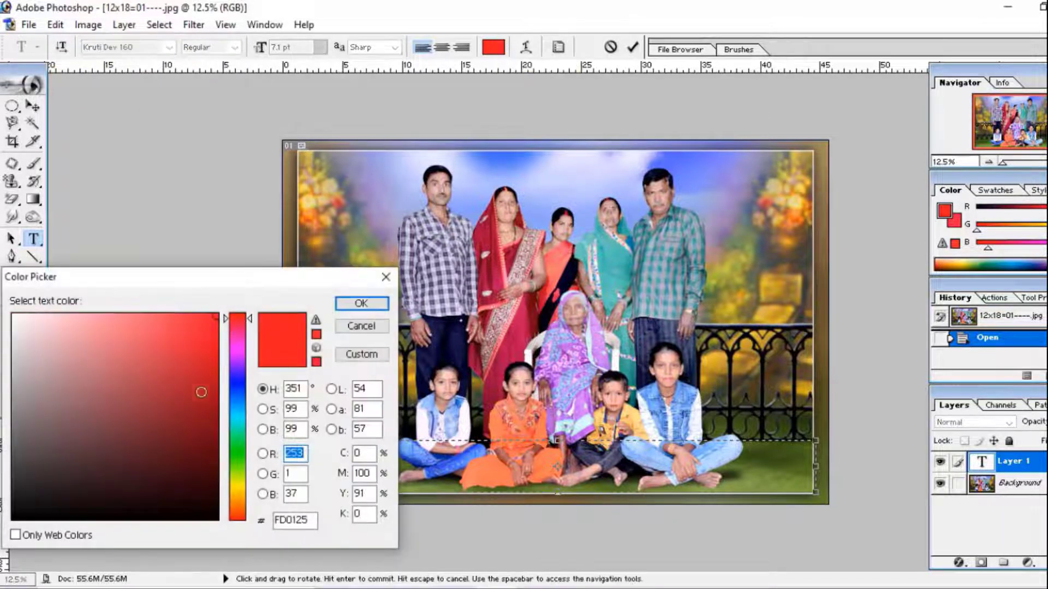
click(215, 520)
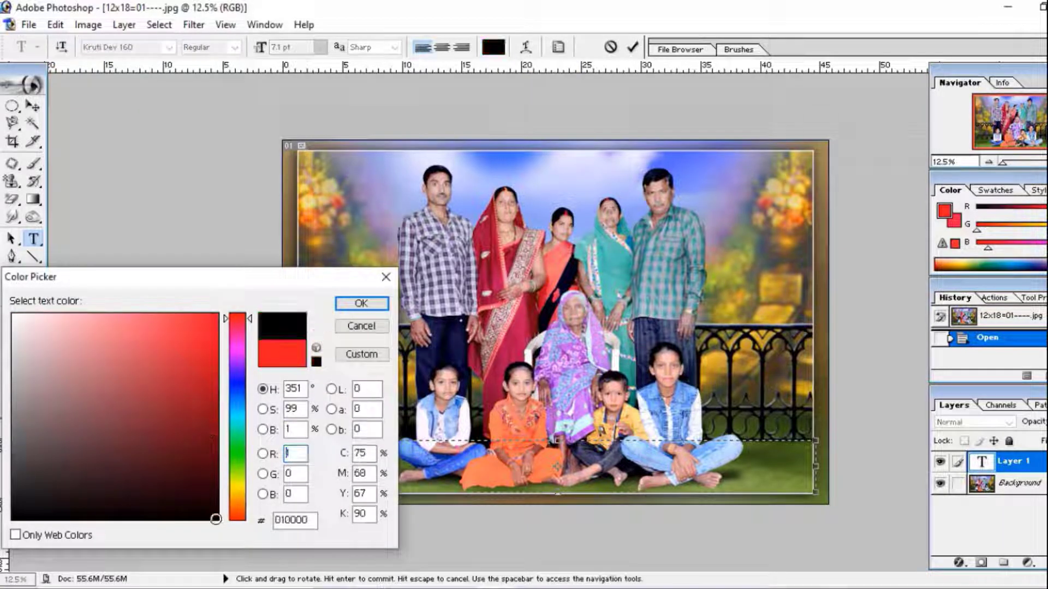
click(352, 306)
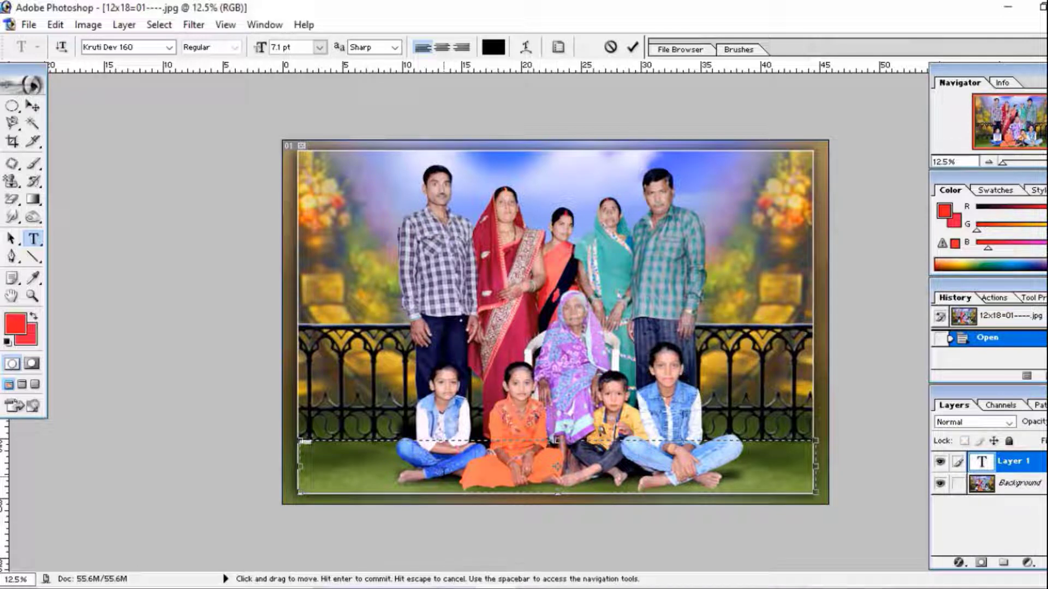
- Enlarge the साहू परिवार caption, commit it and move it to the bottom centre
key(ctrl+shift+period)
key(ctrl+shift+period)
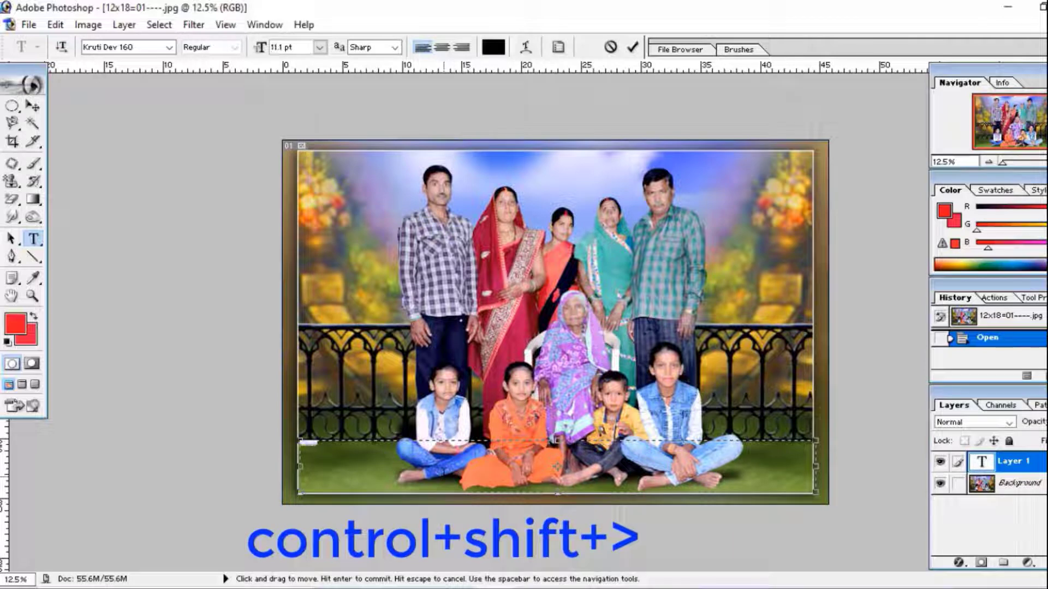
key(ctrl+shift+period)
key(ctrl+shift+period)
key(ctrl+shift+period)
key(ctrl+shift+period)
key(ctrl+shift+period)
key(ctrl+shift+period)
key(ctrl+shift+period)
key(ctrl+shift+period)
key(ctrl+shift+period)
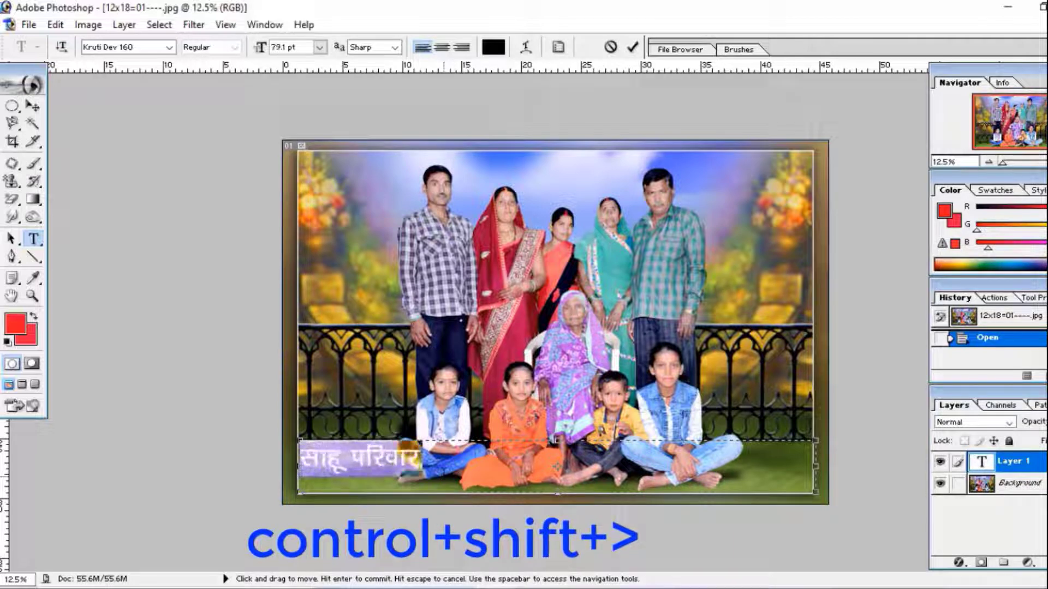
key(ctrl+shift+period)
key(ctrl+shift+period)
key(ctrl+shift+period)
key(ctrl+shift+period)
key(ctrl+shift+period)
key(ctrl+shift+period)
key(ctrl+shift+period)
key(ctrl+shift+period)
key(ctrl+shift+period)
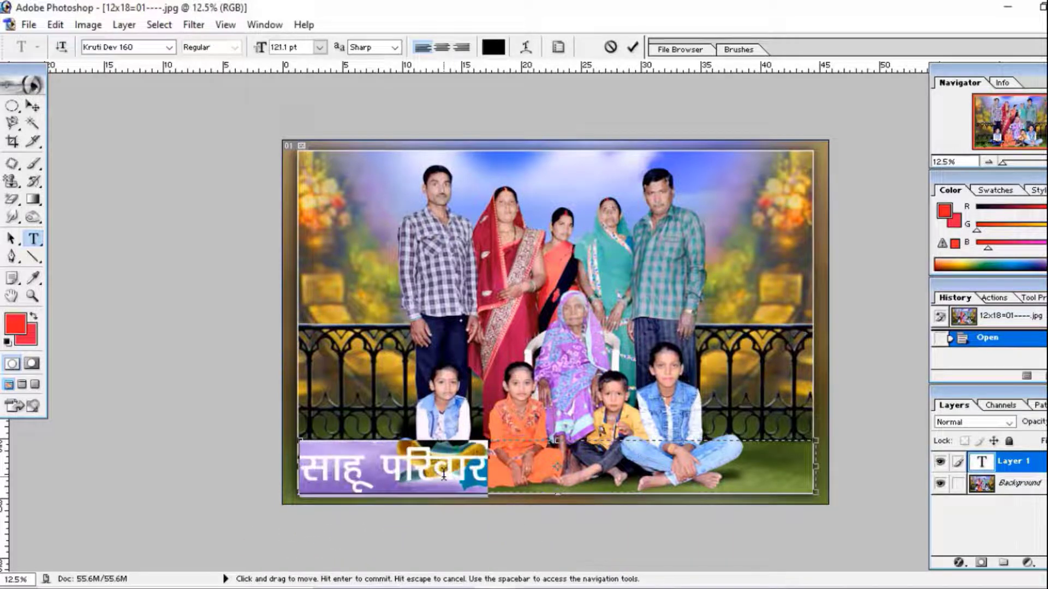
click(33, 105)
mouse_move(411, 473)
mouse_down()
mouse_move(607, 494)
mouse_move(540, 476)
mouse_move(575, 483)
mouse_up()
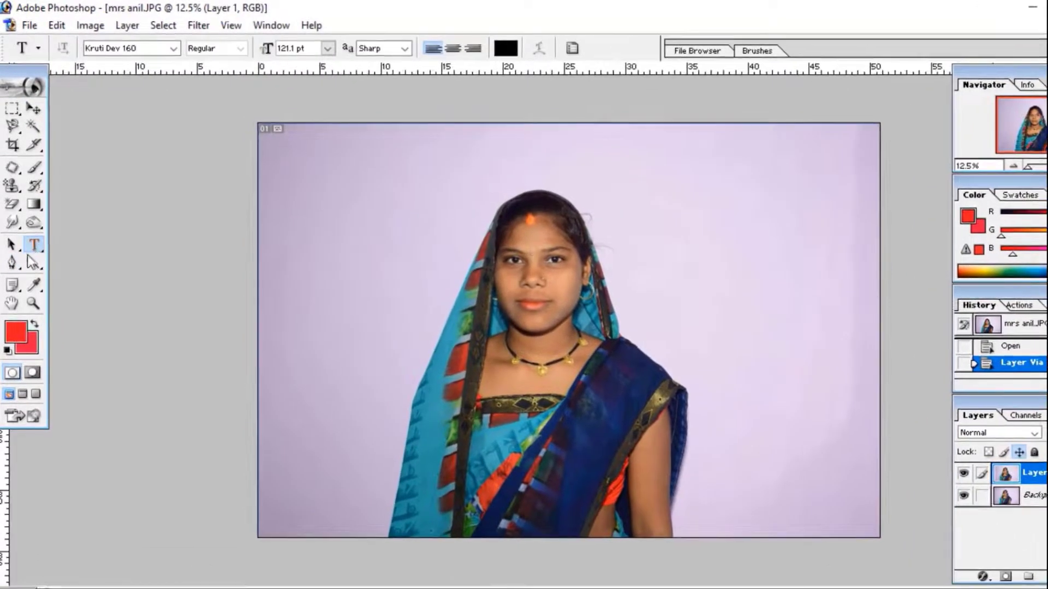
- Activate the Pen Tool in path mode and zoom in on the blue saree's left edge
click(12, 264)
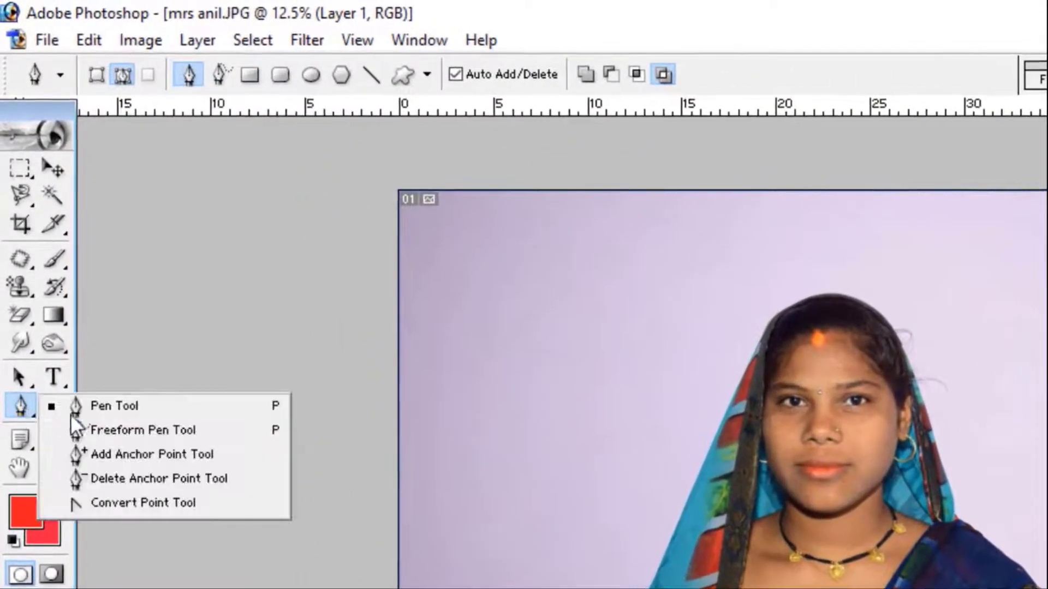
click(101, 409)
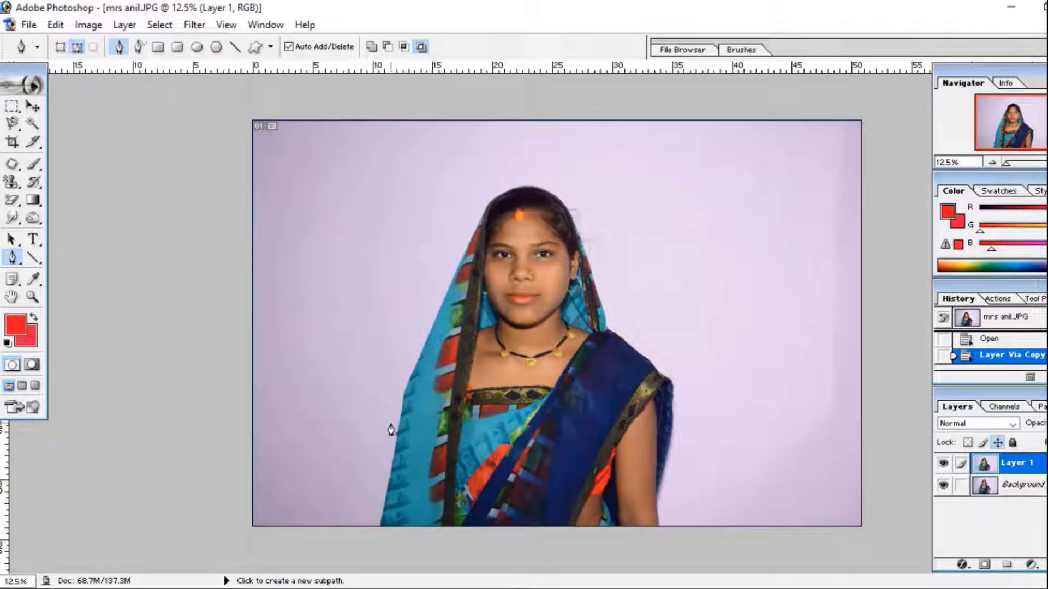
click(391, 430)
key(ctrl+plus)
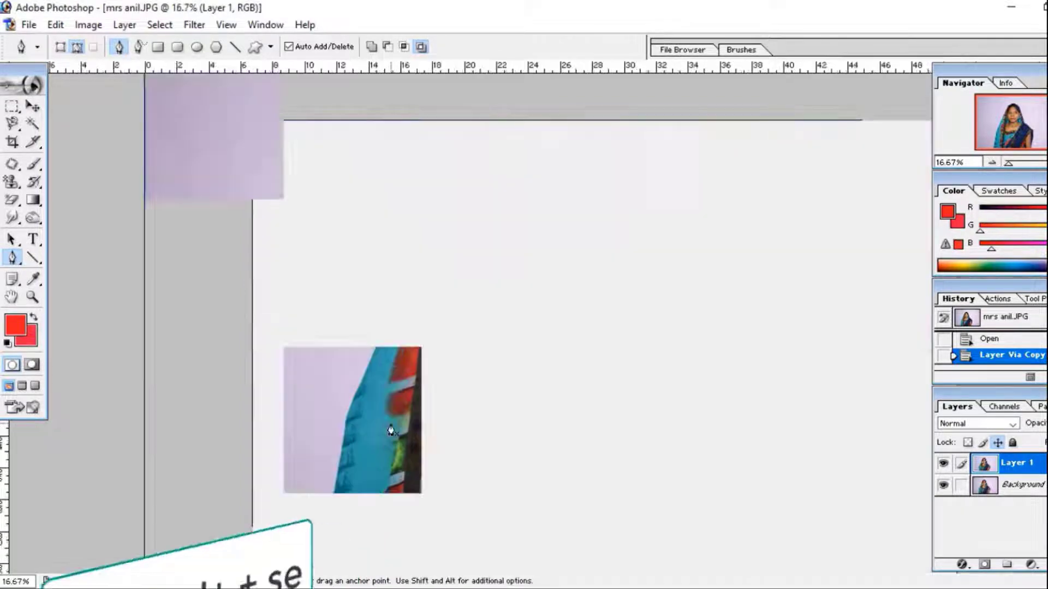
key(ctrl+plus)
key(ctrl+plus)
key(ctrl+plus)
drag(541, 276, 615, 124)
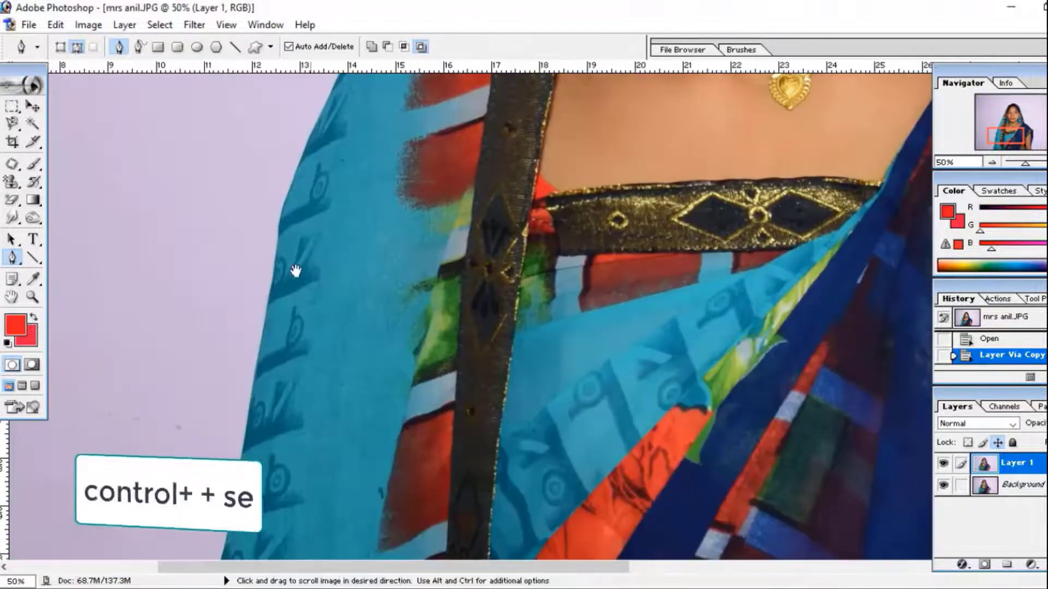
drag(295, 271, 370, 185)
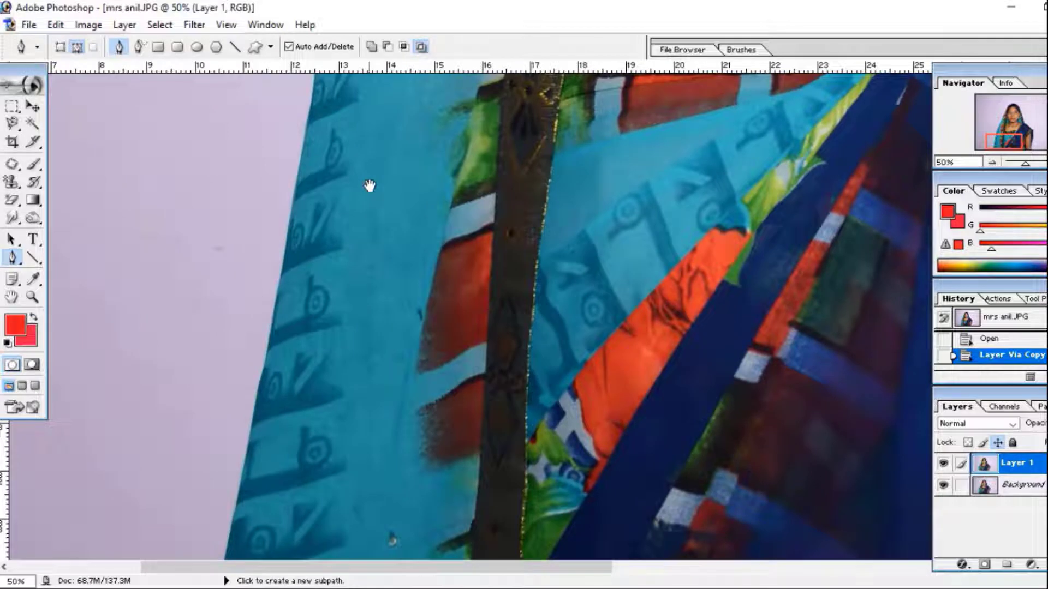
click(12, 298)
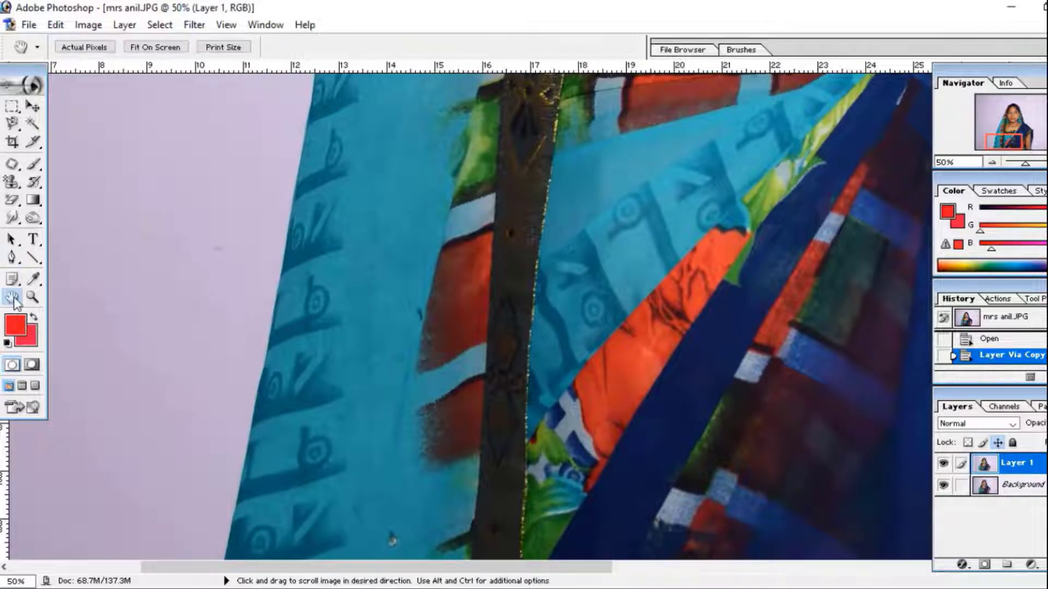
click(13, 260)
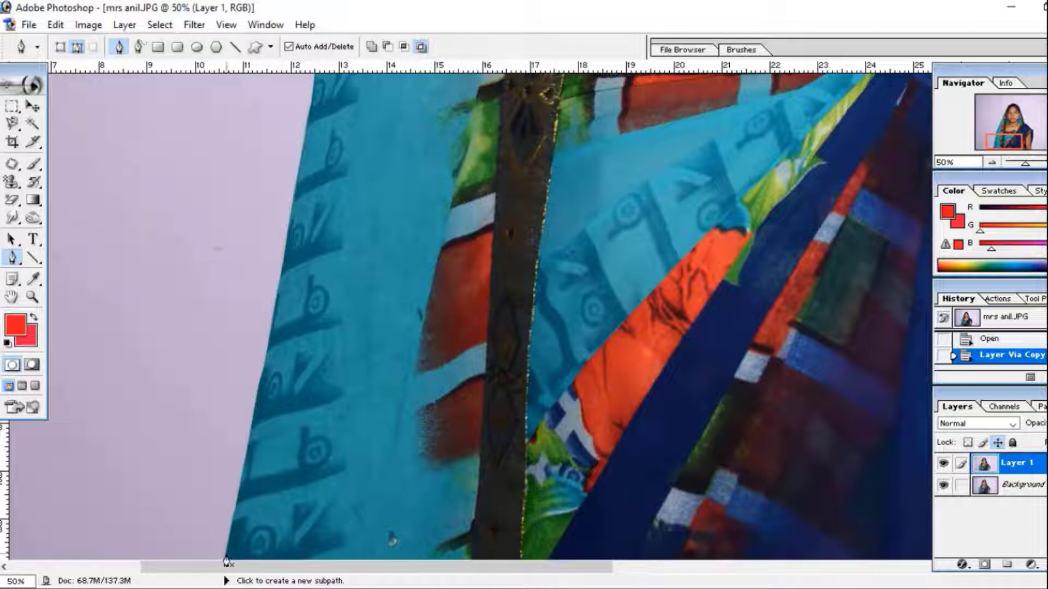
- Place the first anchor on the saree edge and add curved points following the cloth upward
click(223, 560)
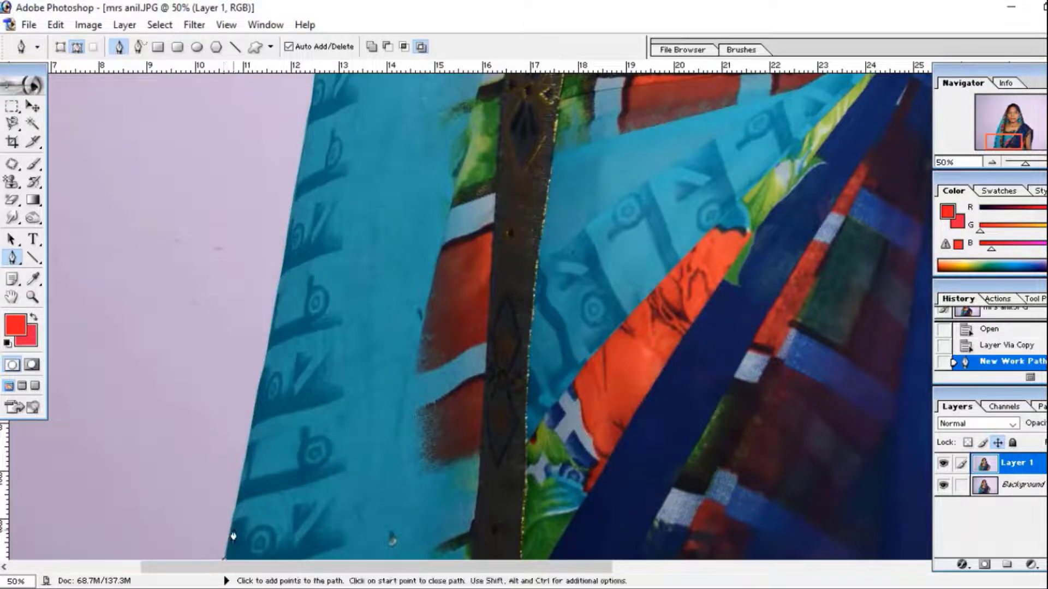
key(ctrl+plus)
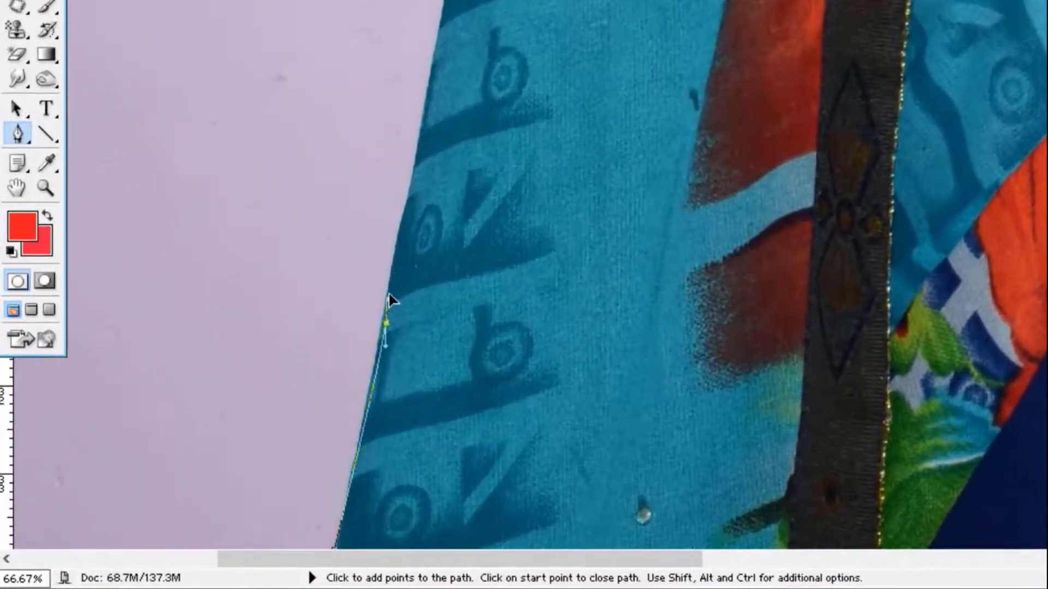
drag(281, 394, 292, 364)
drag(400, 281, 400, 254)
click(412, 172)
key(ctrl+z)
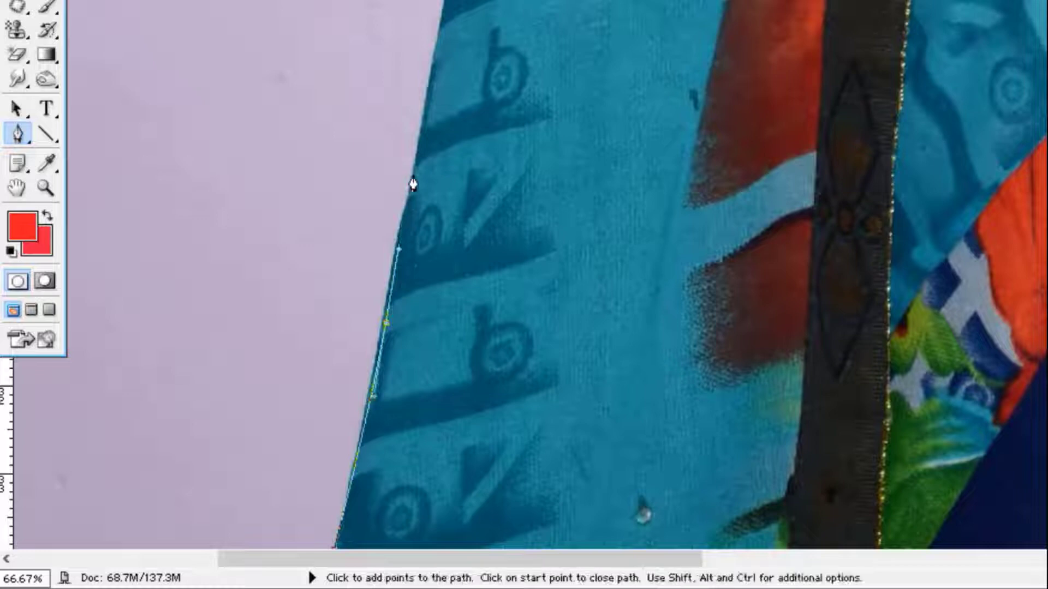
- Add a higher curved point, make the end anchor a corner, and continue up the edge
click(416, 164)
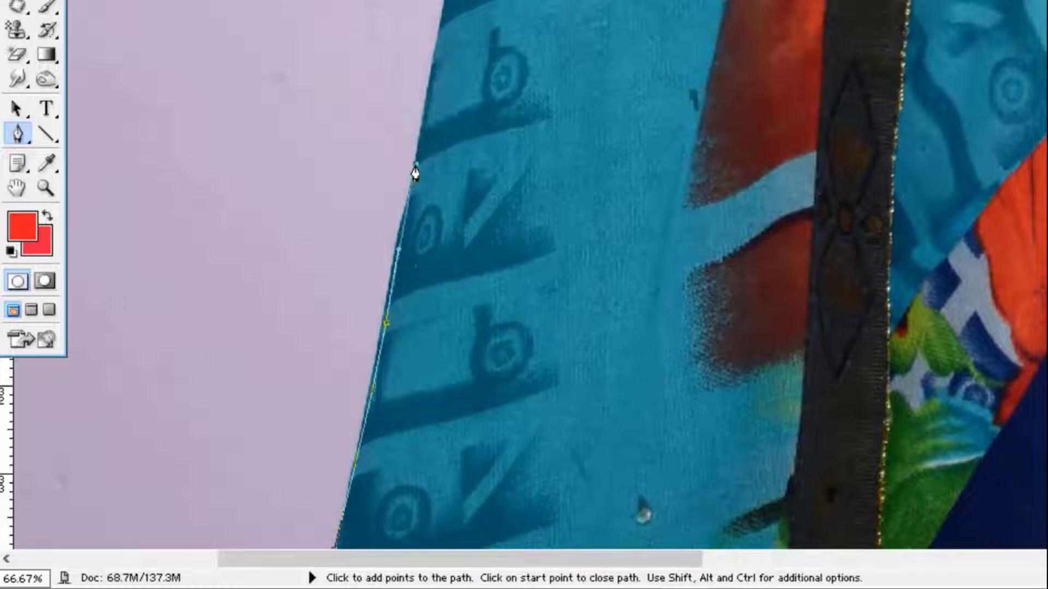
mouse_move(416, 173)
mouse_down()
mouse_move(352, 112)
mouse_move(431, 114)
mouse_up()
click(414, 174)
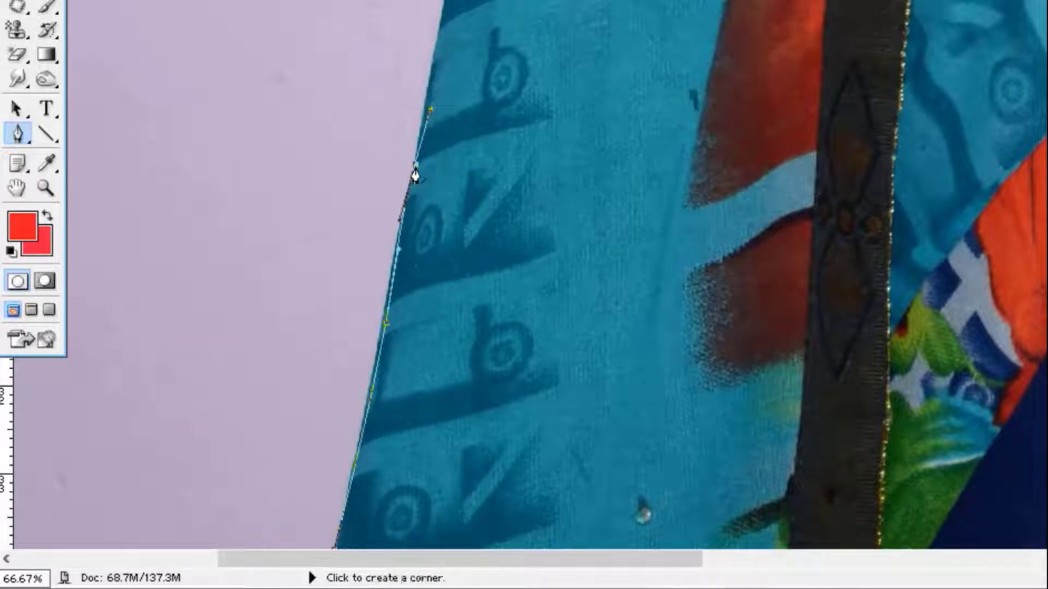
alt+click(414, 170)
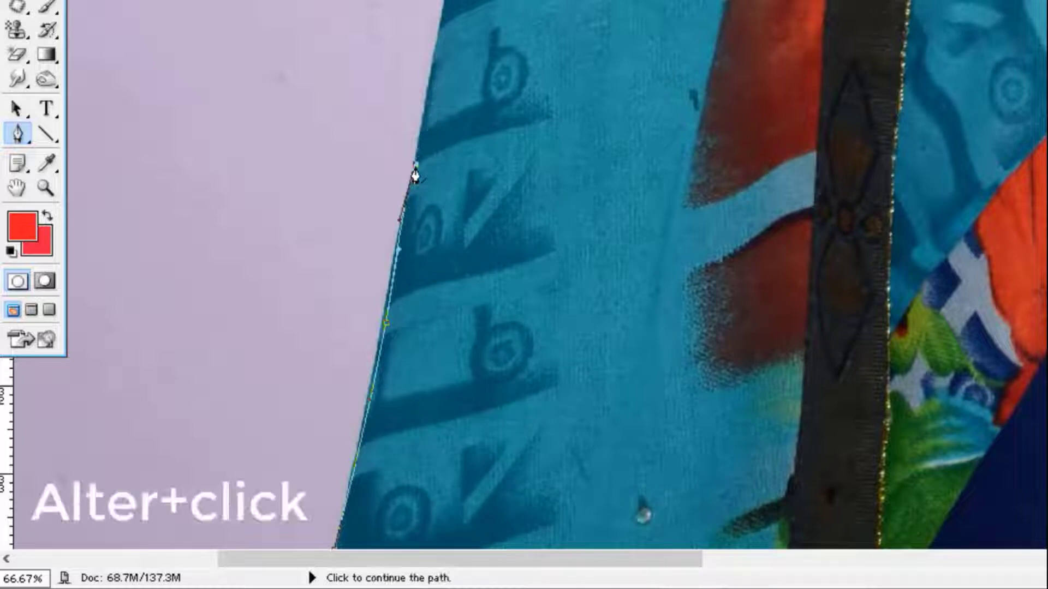
drag(449, 166, 461, 327)
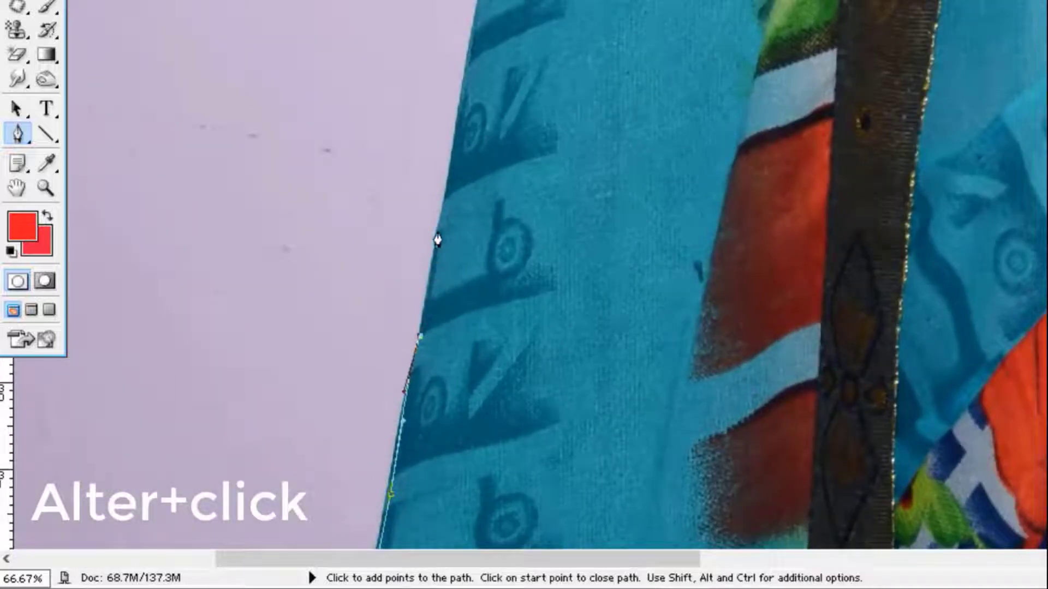
drag(444, 203, 451, 156)
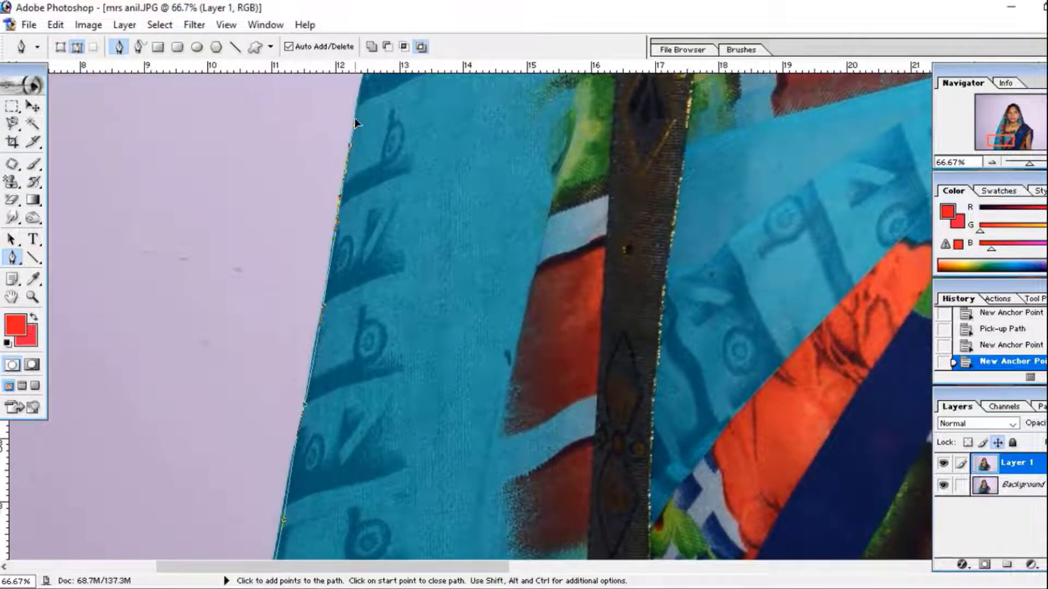
- Pan further up the sari and add two anchors along its edge
drag(367, 187, 391, 336)
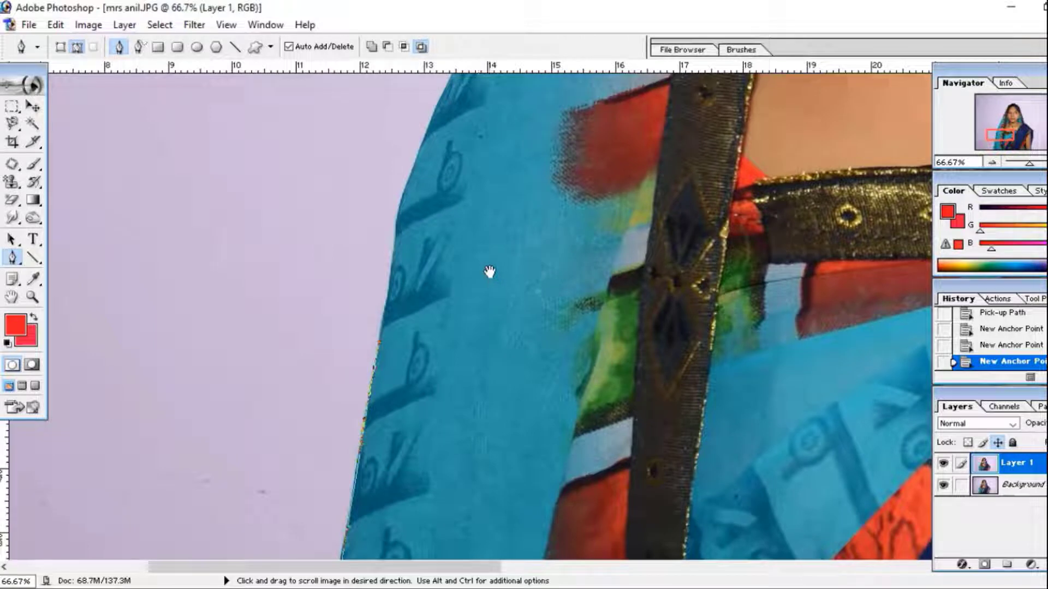
click(12, 298)
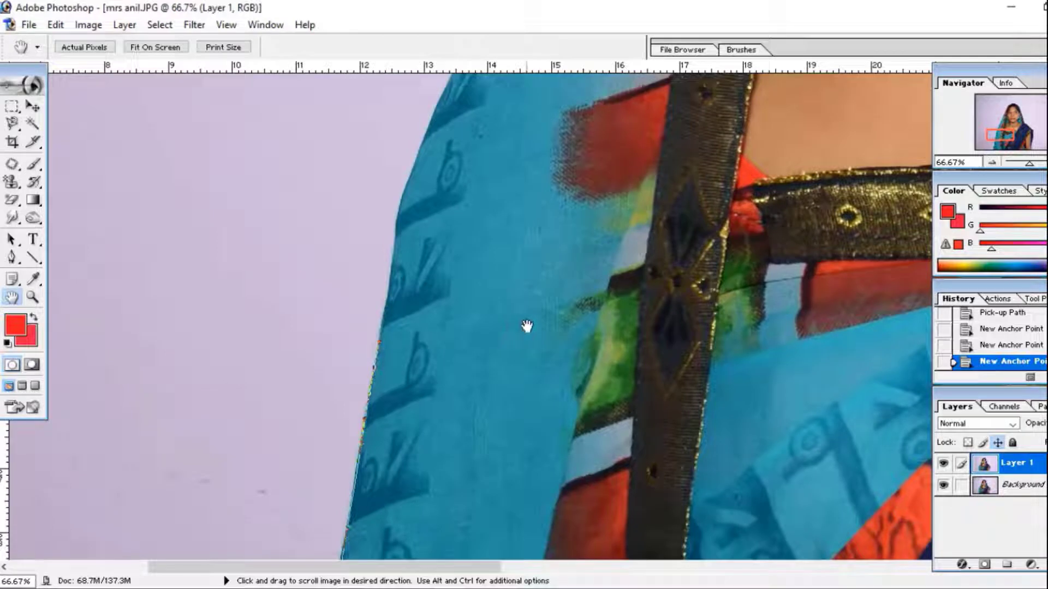
drag(413, 318, 393, 428)
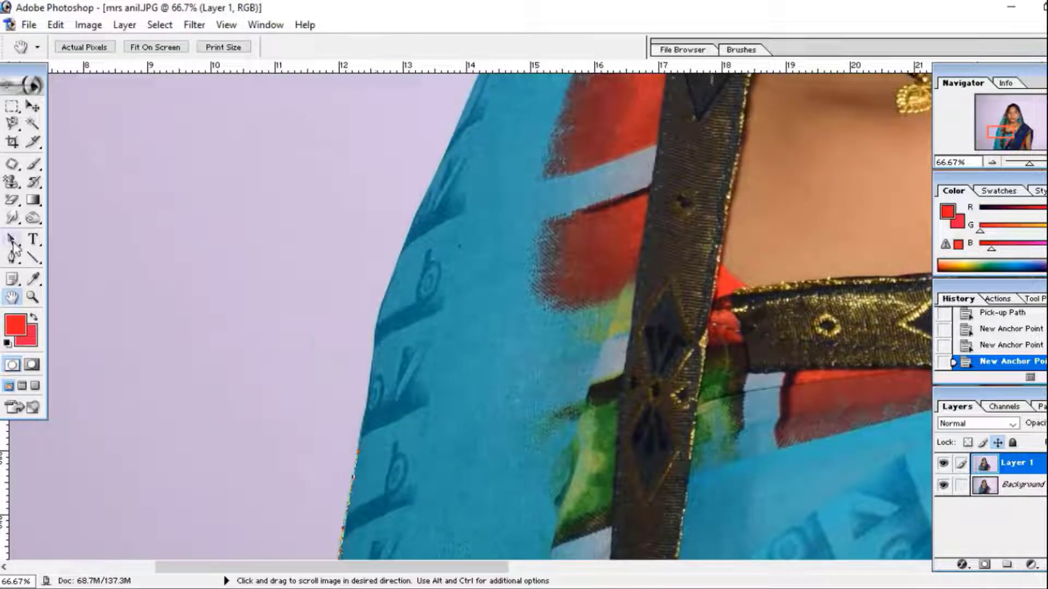
click(12, 258)
click(384, 313)
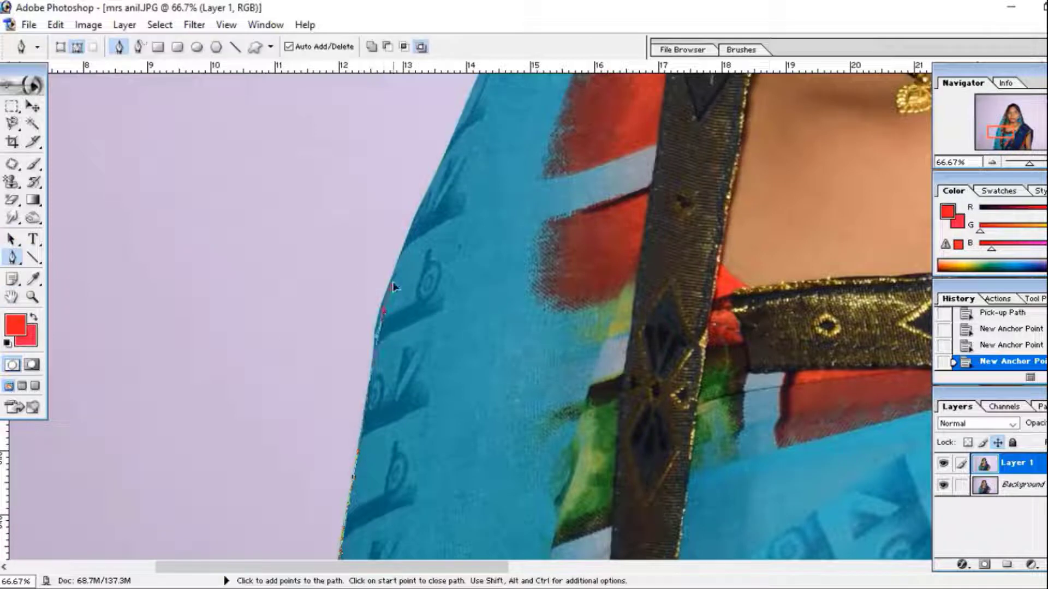
click(394, 278)
- Add more anchors up the sari edge, nudging a smooth anchor and retracting its upper handle
drag(429, 199, 467, 335)
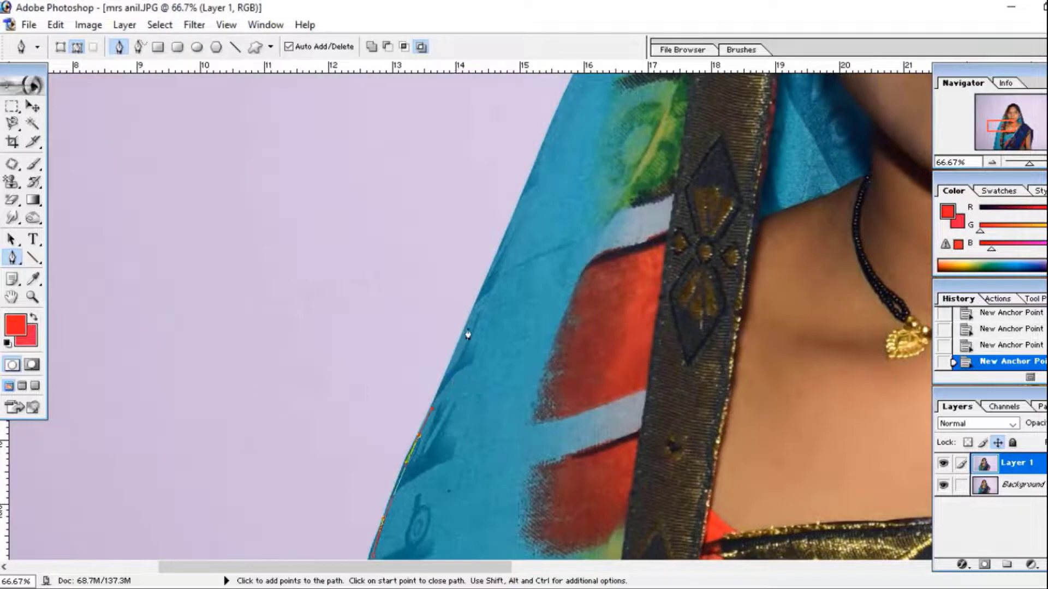
click(454, 360)
click(468, 321)
drag(493, 240, 505, 179)
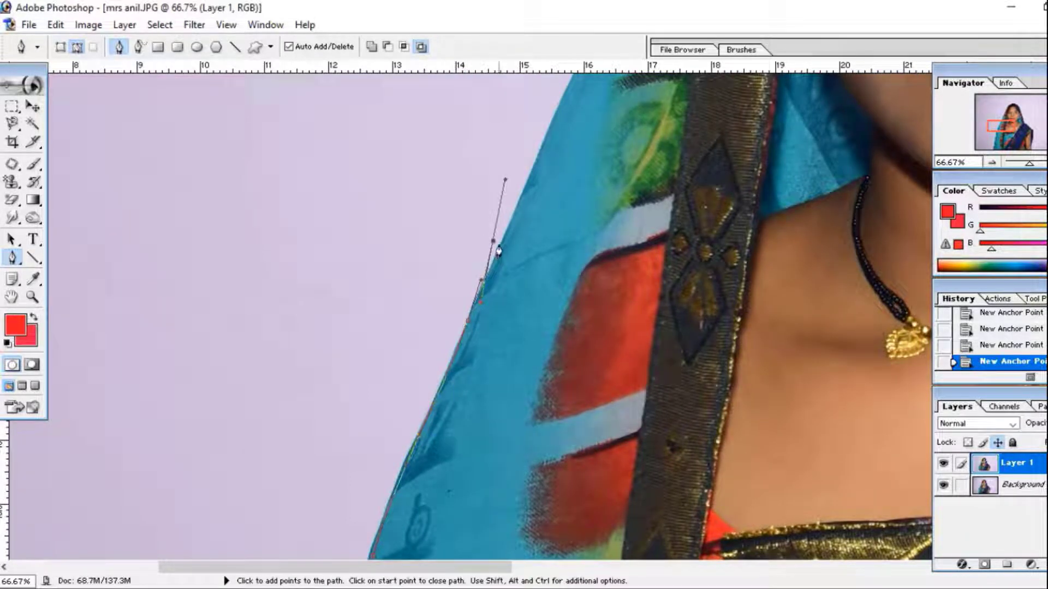
drag(494, 241, 502, 235)
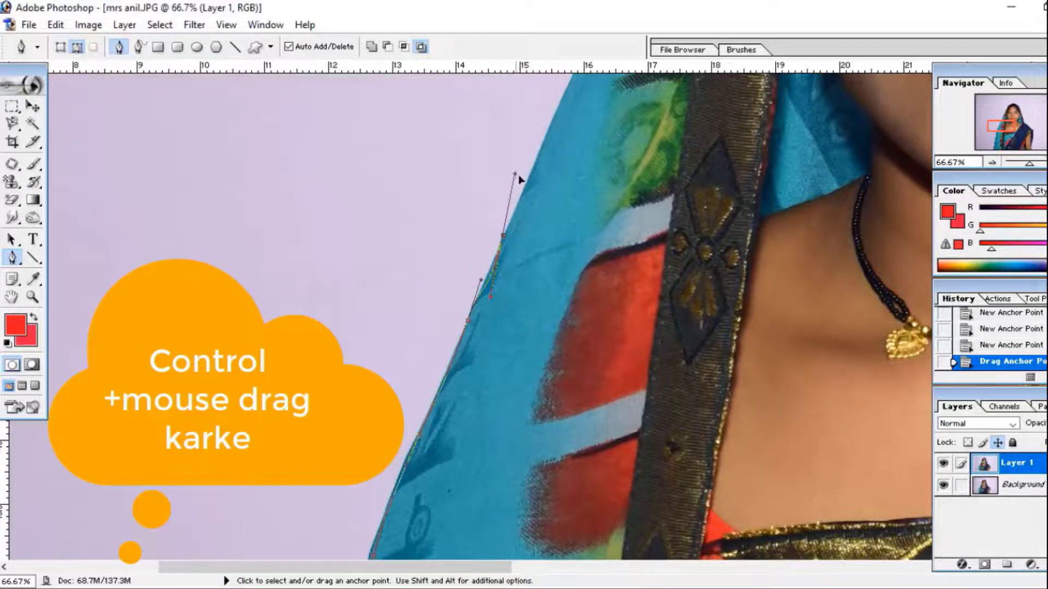
drag(515, 174, 506, 236)
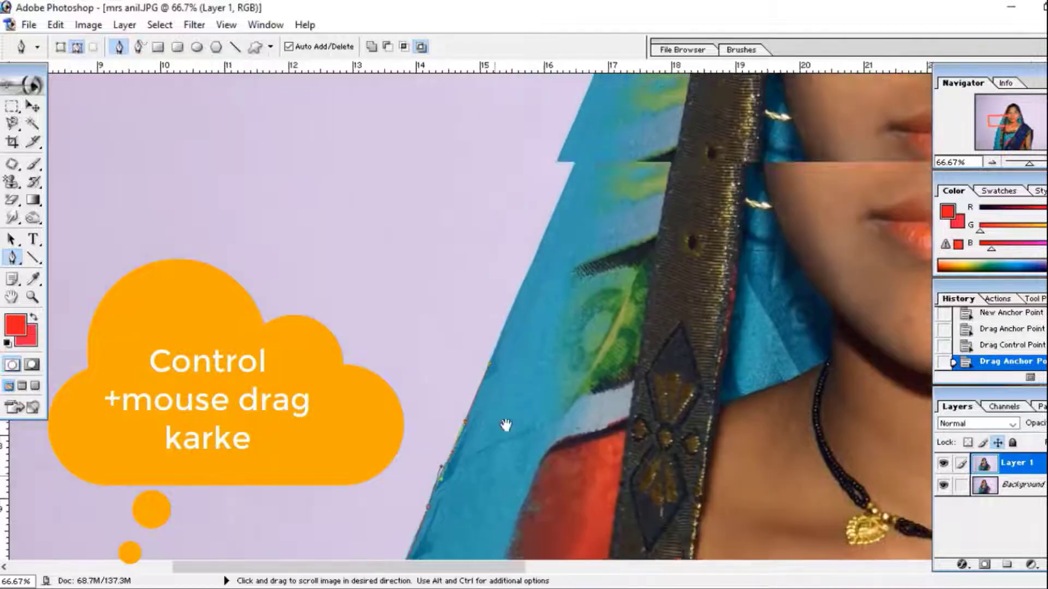
- Extend the path with three anchors up the scarf edge toward the head, then zoom out
drag(555, 198, 494, 343)
click(525, 298)
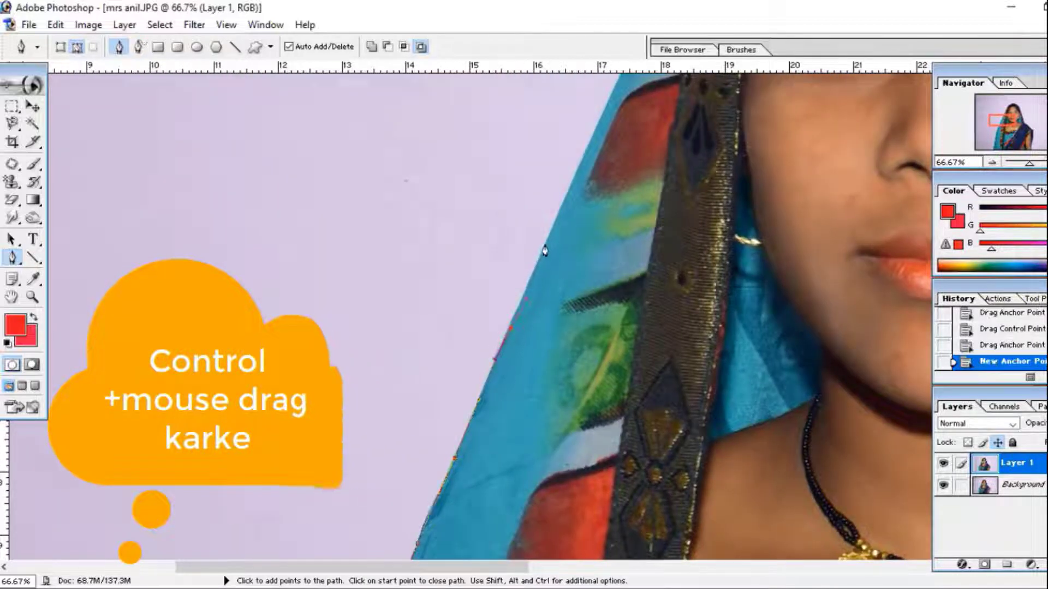
click(546, 242)
click(592, 148)
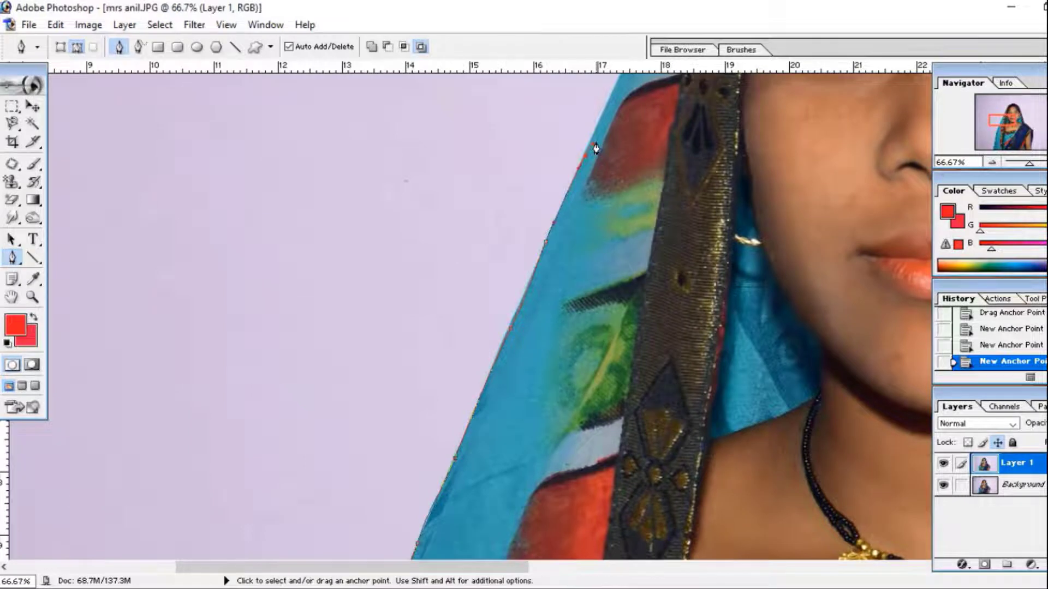
key(ctrl+minus)
key(ctrl+minus)
key(ctrl+minus)
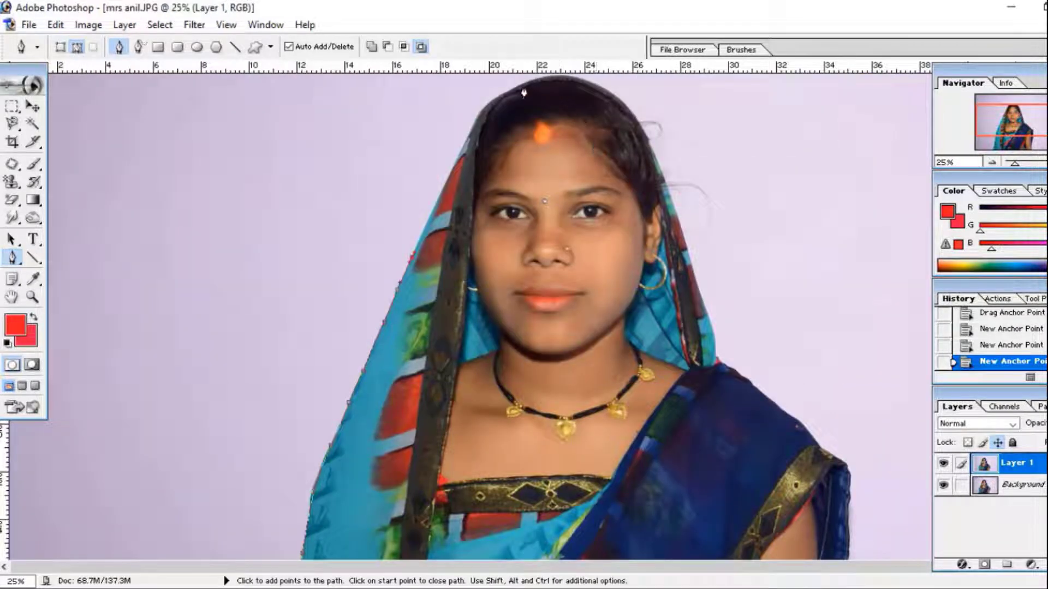
- Trace anchors over the head, down the right shoulder and arm, and close the path at the starting anchor
drag(522, 83, 597, 168)
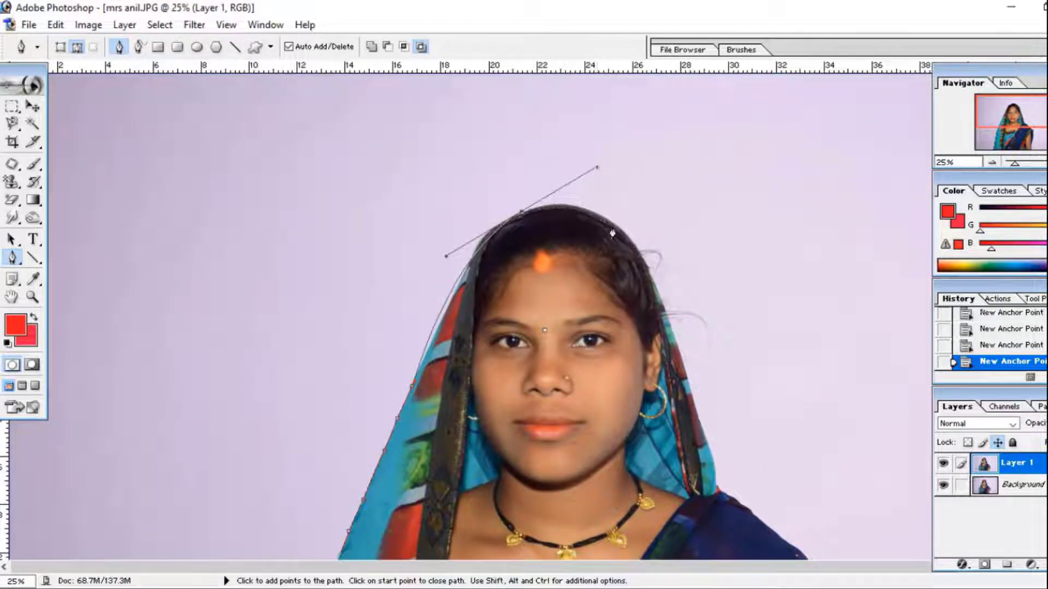
drag(712, 439, 664, 188)
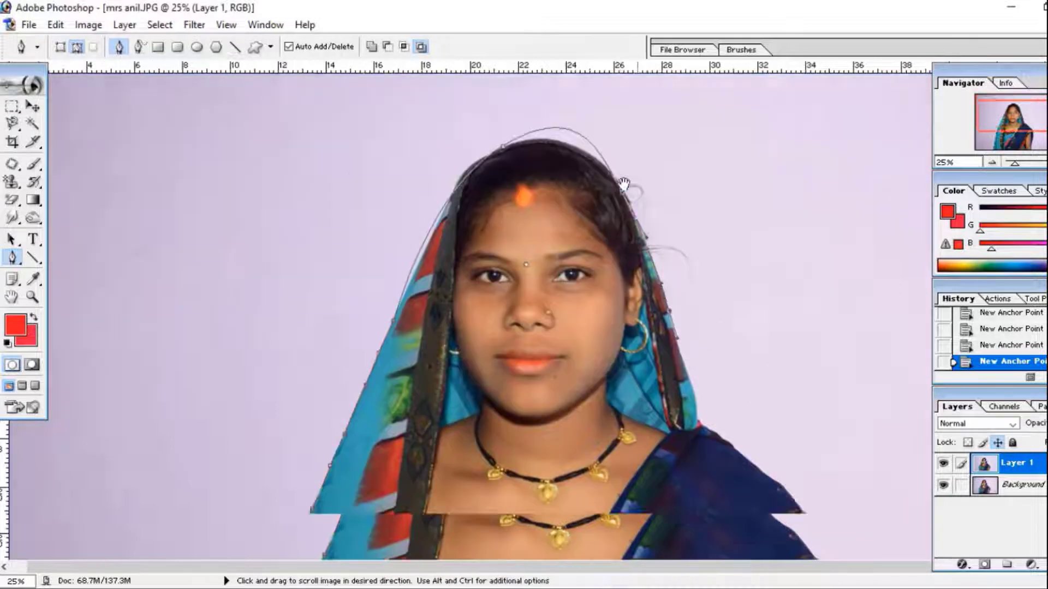
click(709, 268)
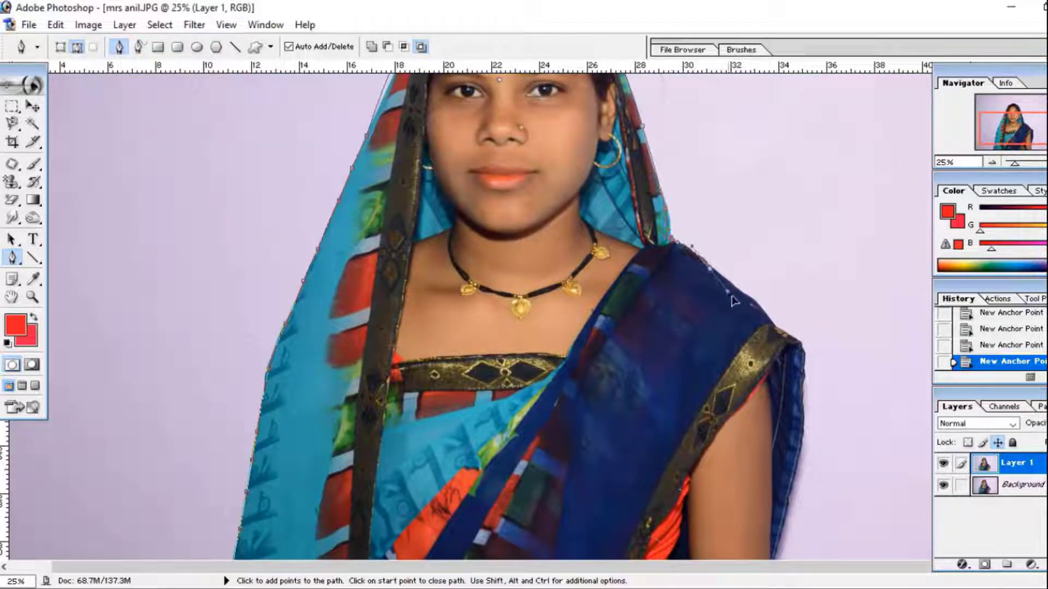
click(730, 295)
click(755, 318)
drag(788, 338, 820, 357)
mouse_move(808, 391)
mouse_down()
mouse_move(814, 422)
mouse_move(751, 335)
mouse_up()
click(791, 527)
drag(757, 503, 757, 554)
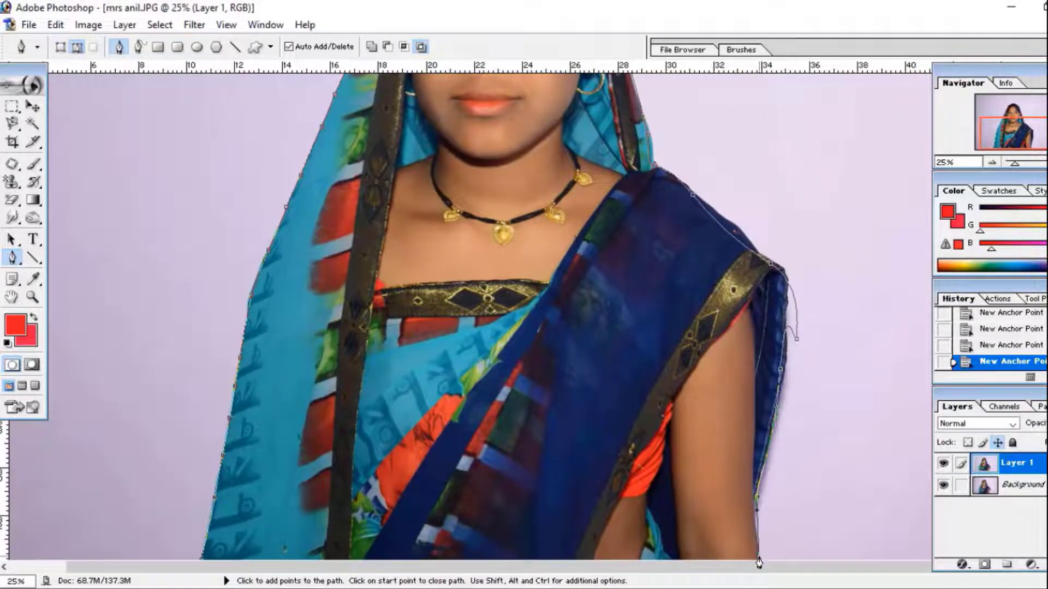
click(202, 562)
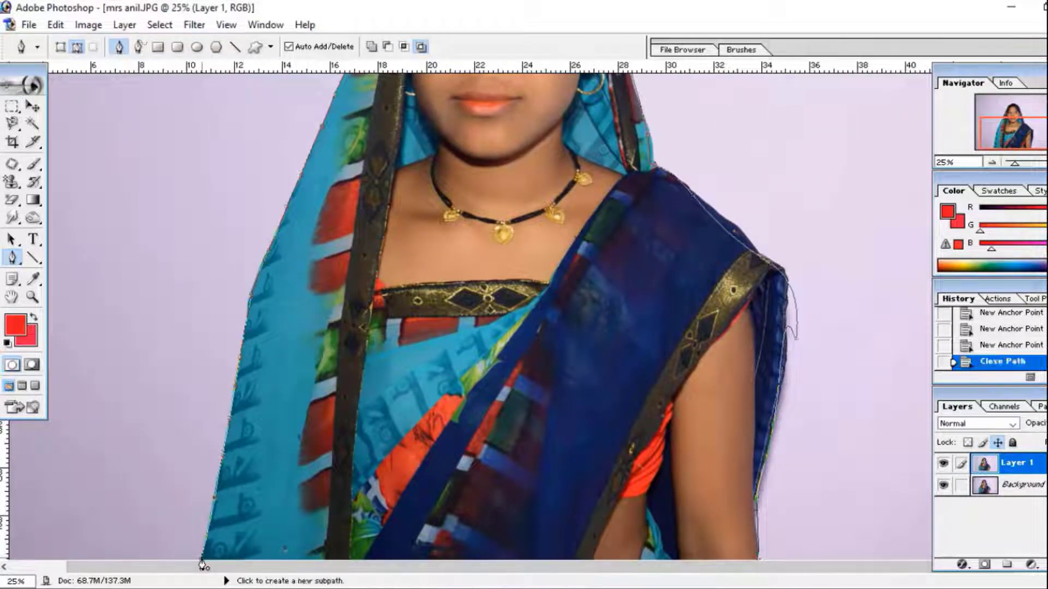
- Convert the closed path into a selection with a 3-pixel feather radius, then deselect it
right_click(647, 213)
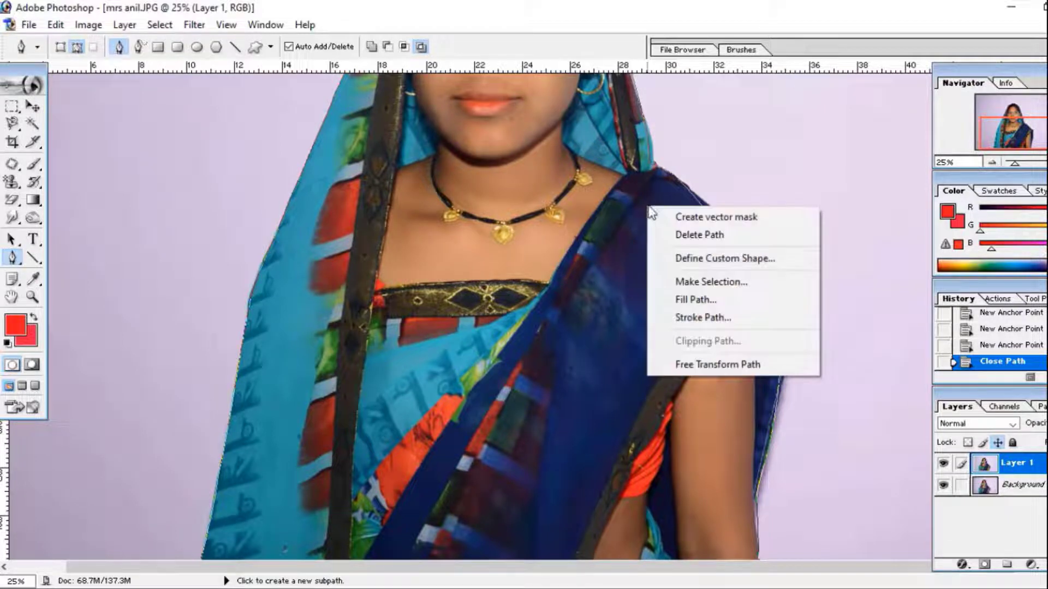
click(675, 282)
click(544, 257)
text(3)
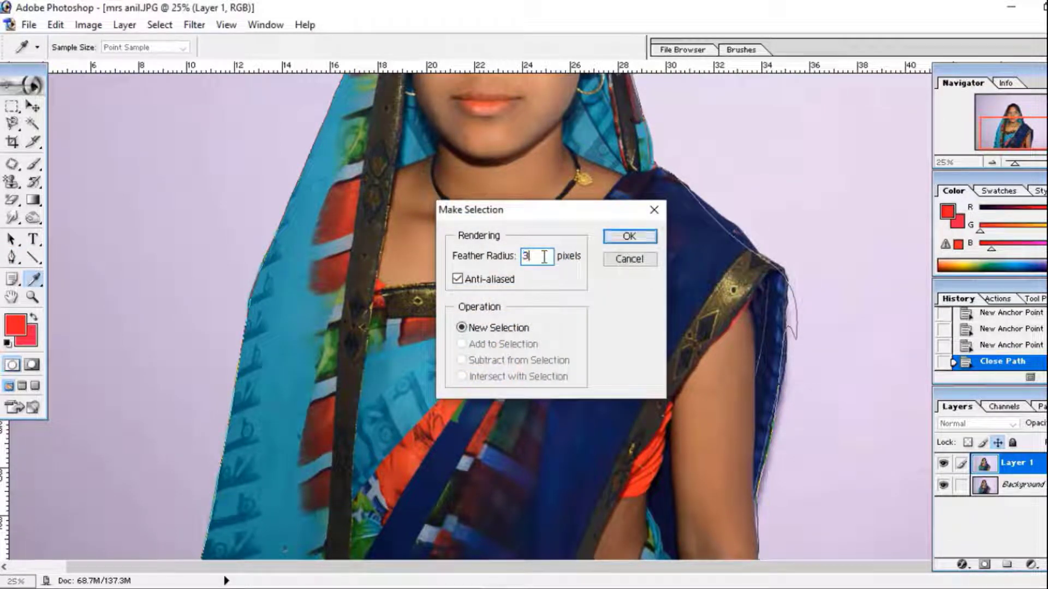
click(622, 236)
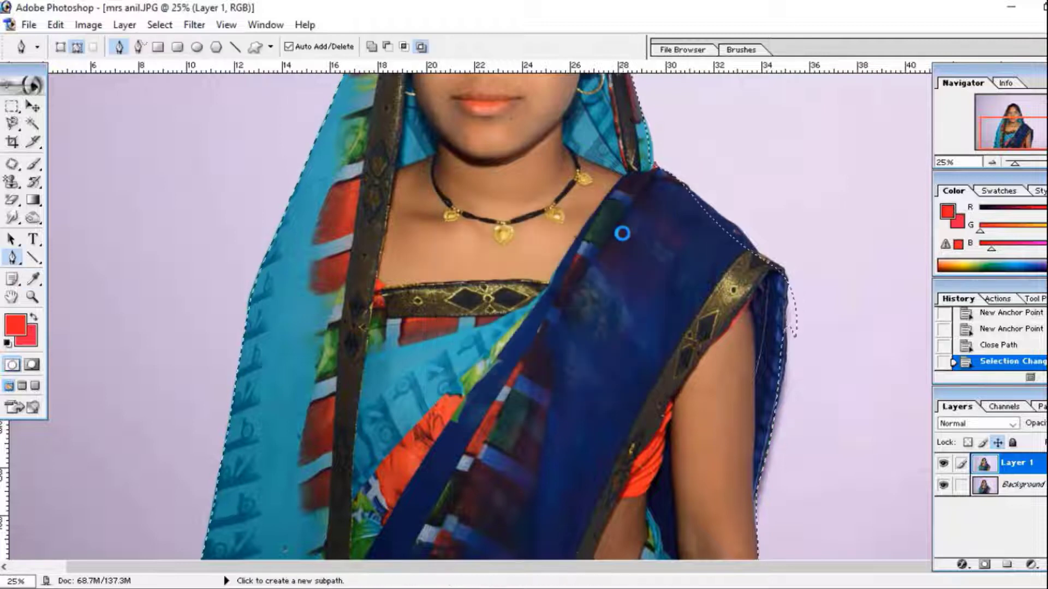
key(ctrl+minus)
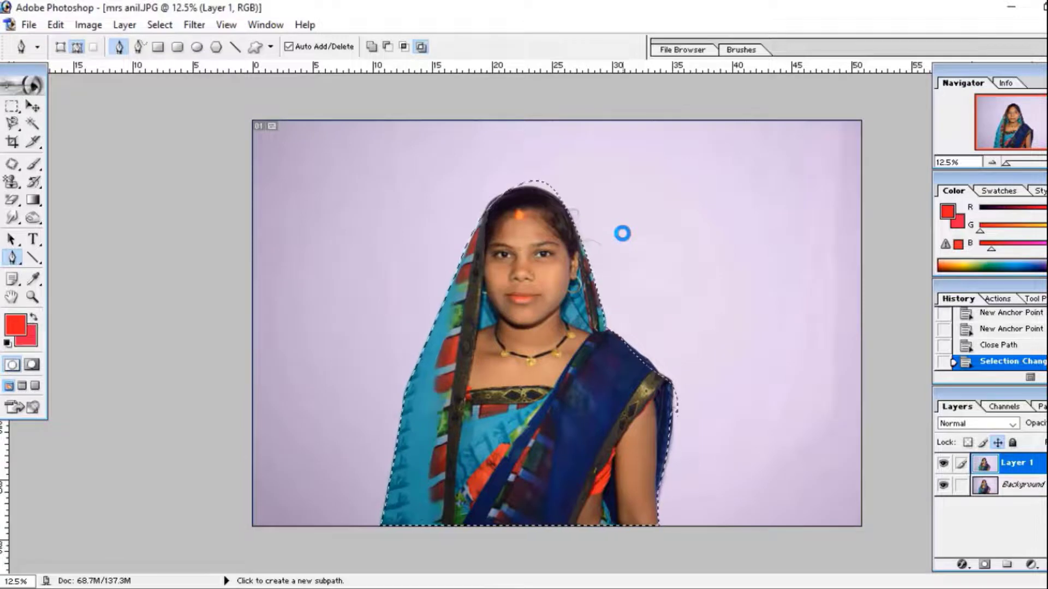
key(ctrl+d)
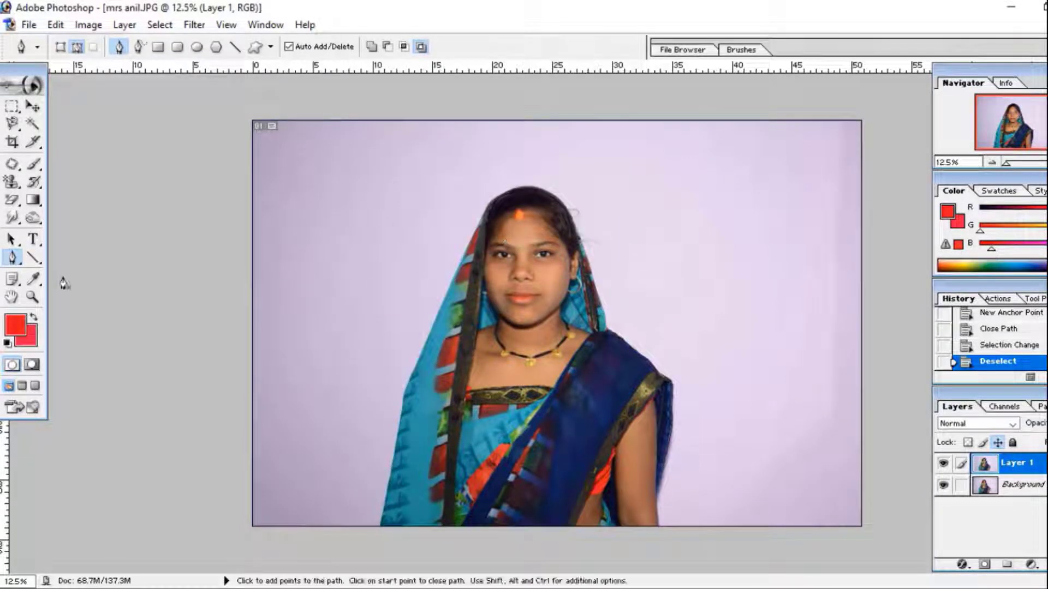
click(40, 261)
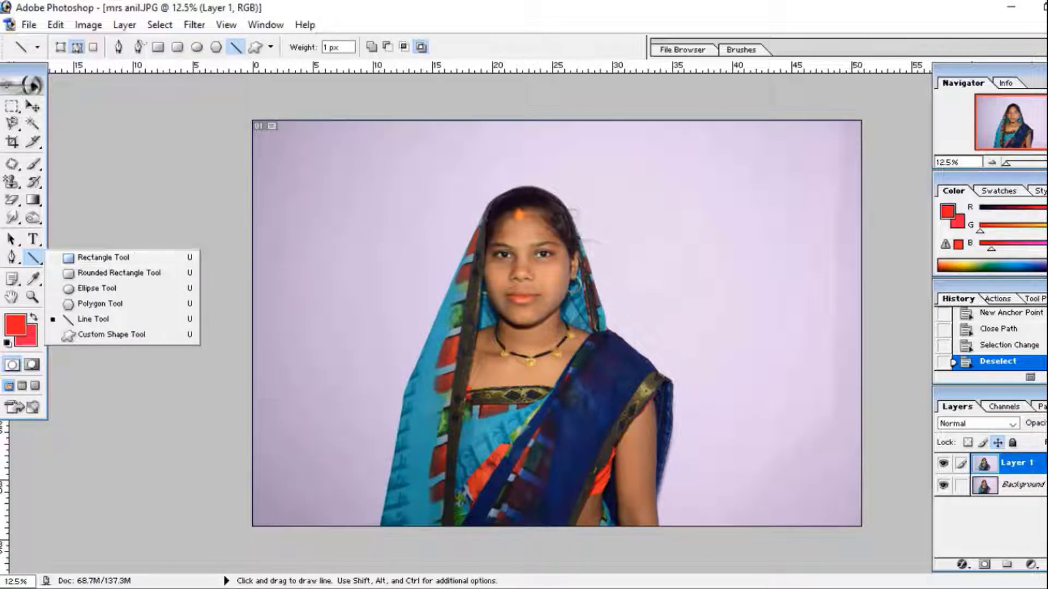
- Close the photo without saving and create a new blank document filling the workspace
key(ctrl+w)
click(541, 232)
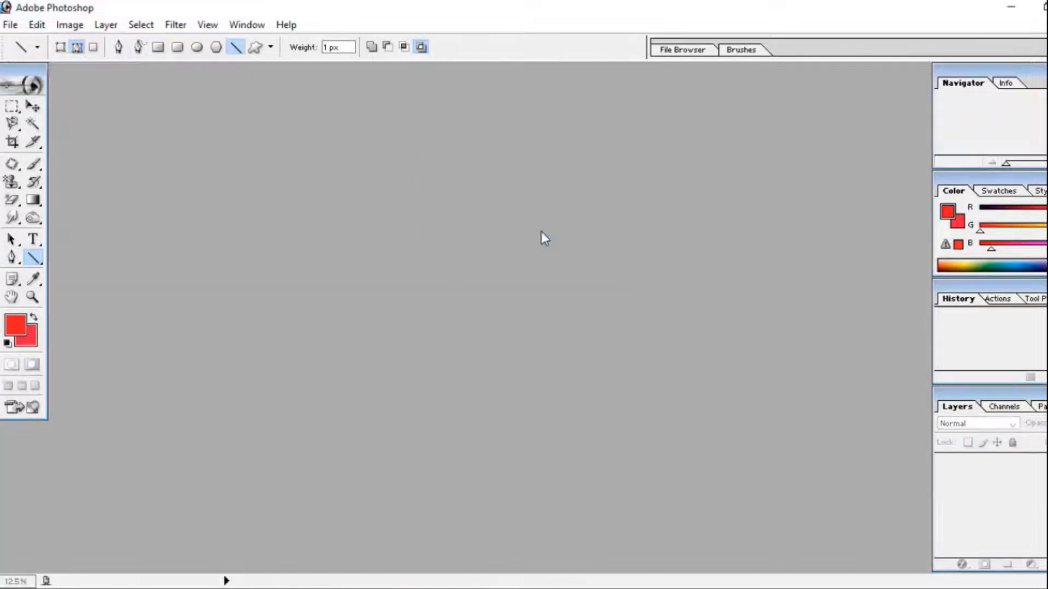
key(ctrl+n)
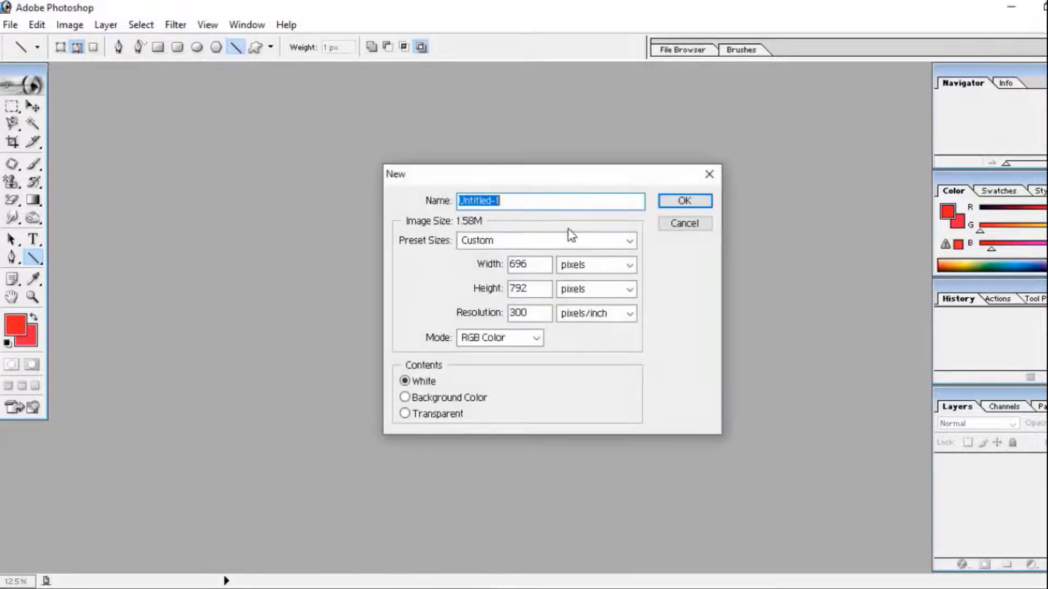
click(679, 200)
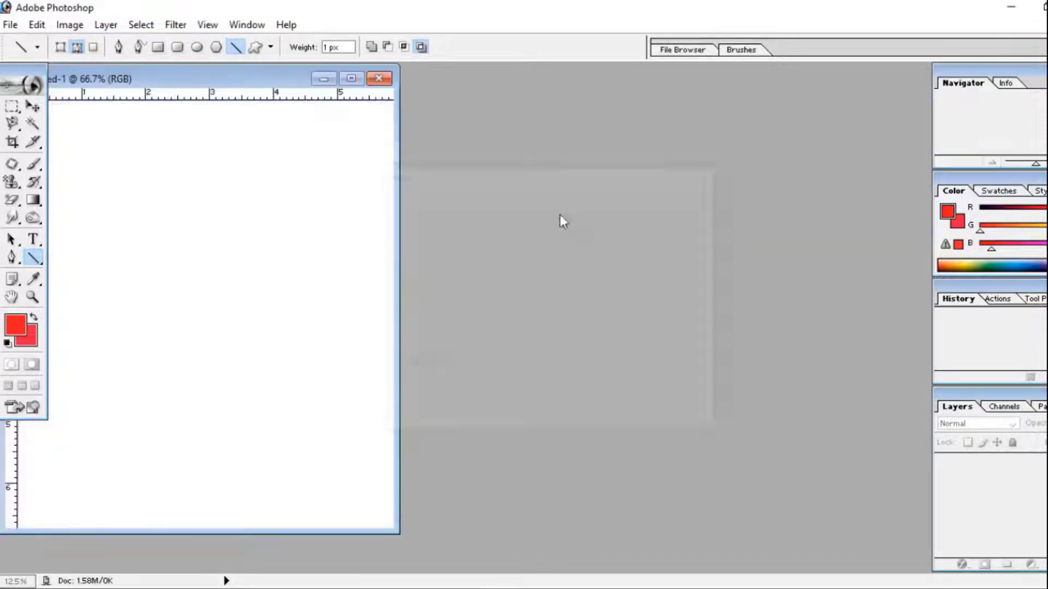
click(351, 78)
- Draw a rectangle in the upper left and a rounded rectangle to its right
drag(37, 263, 106, 259)
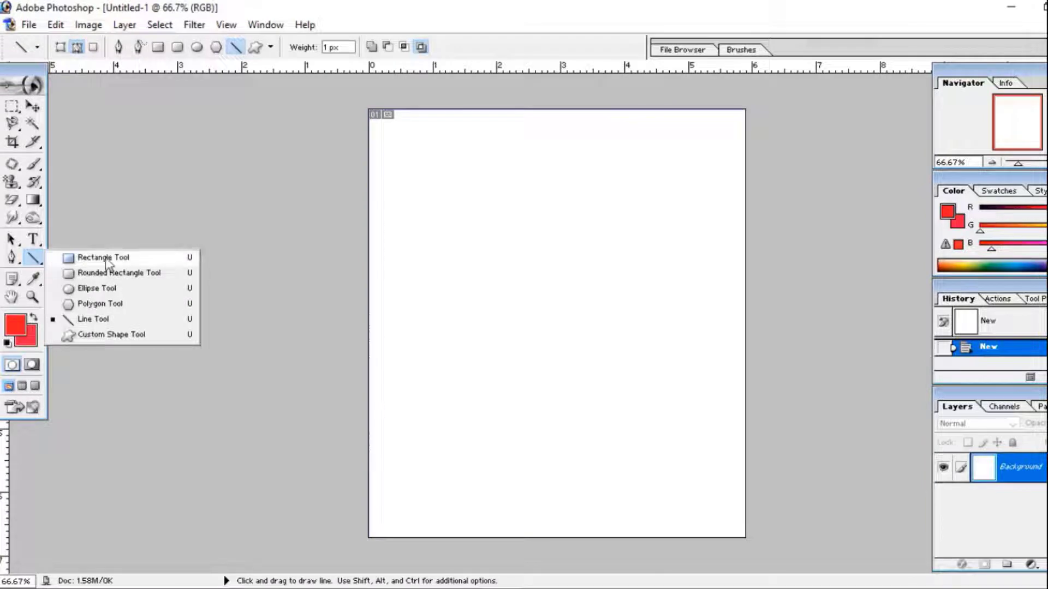
drag(419, 152, 573, 333)
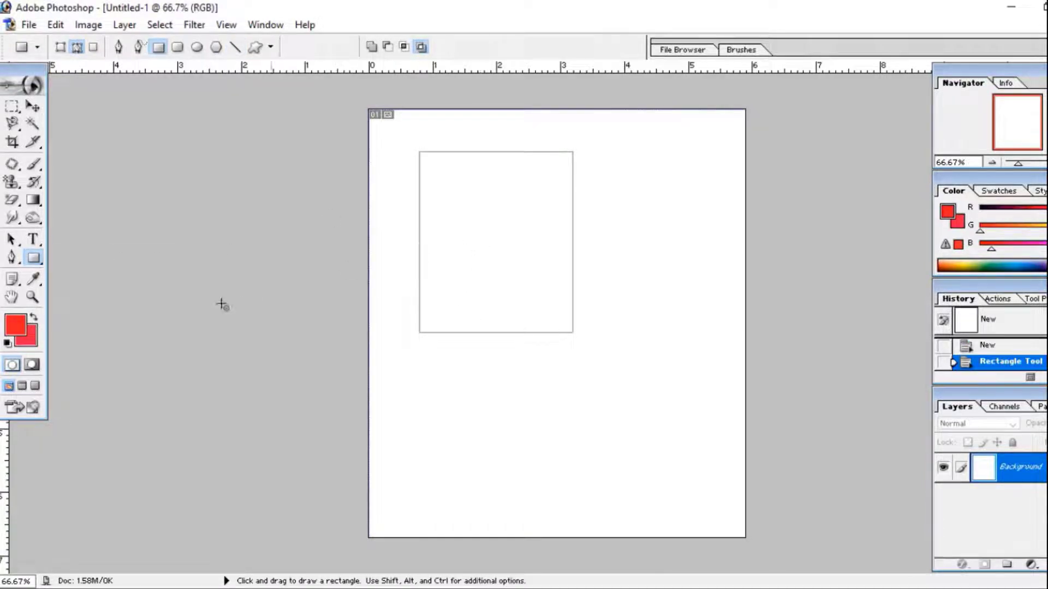
drag(34, 258, 92, 281)
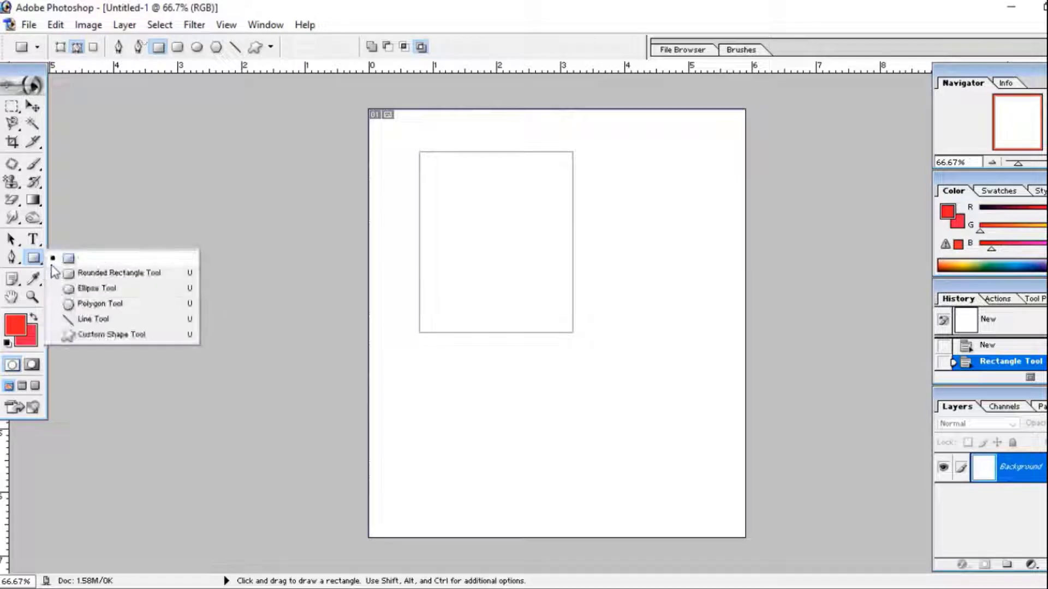
click(91, 276)
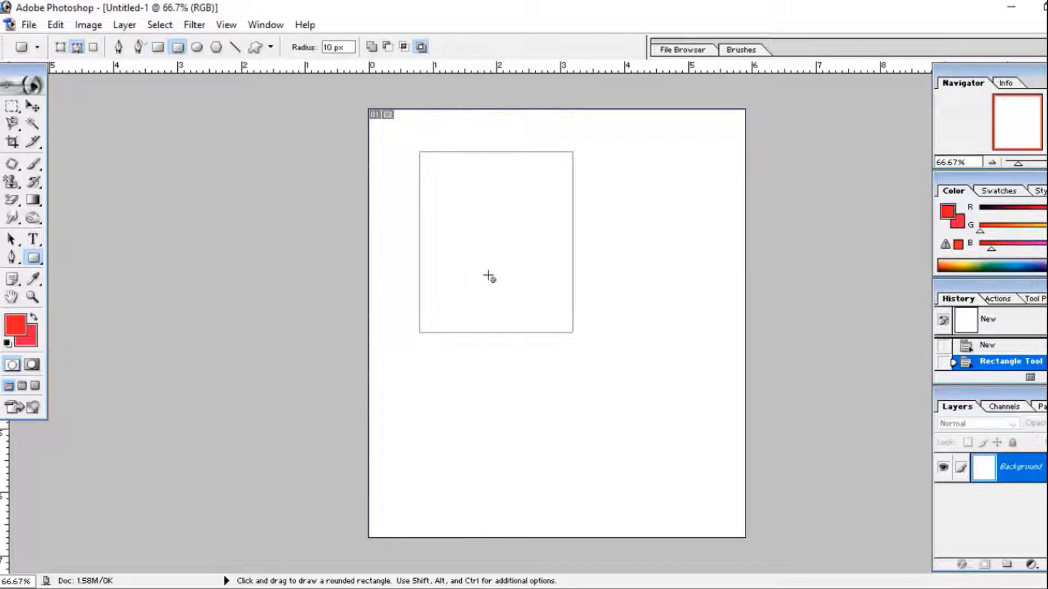
drag(606, 230, 708, 405)
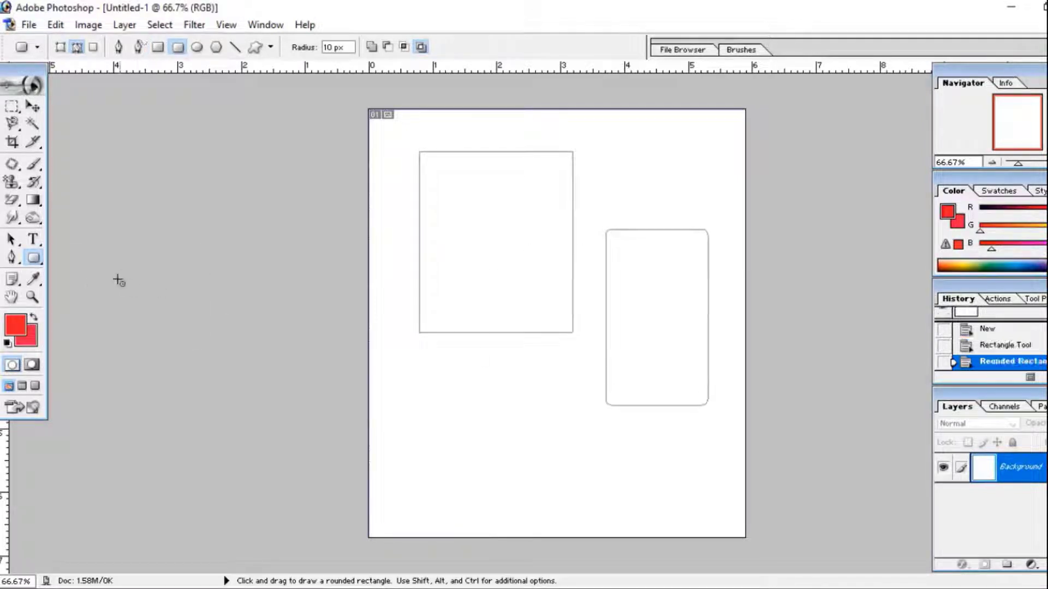
- Draw an ellipse below the rectangle and a light-bulb custom shape inside it
drag(34, 258, 97, 288)
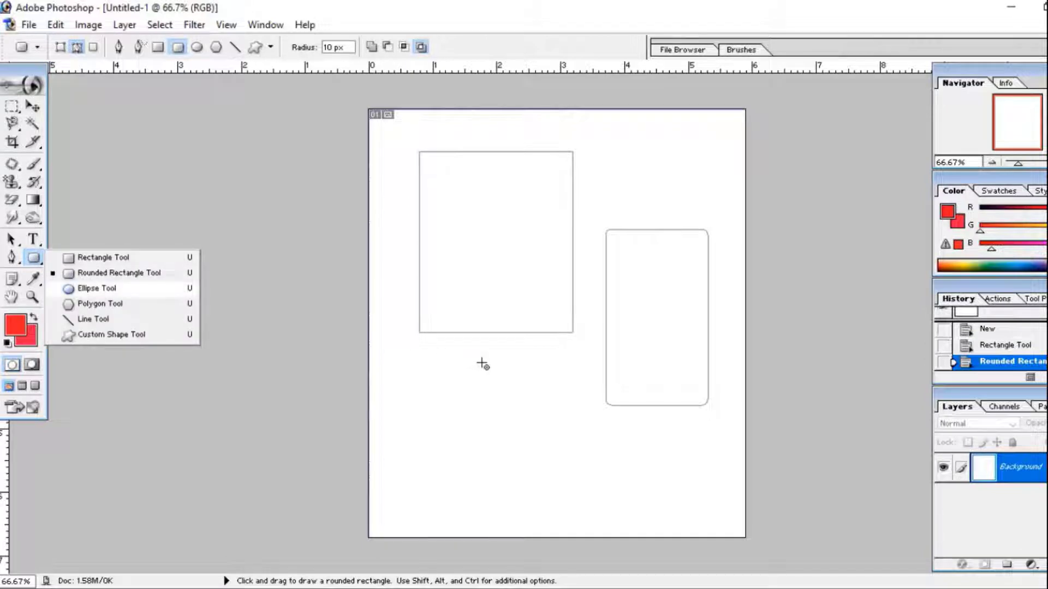
drag(407, 352, 538, 463)
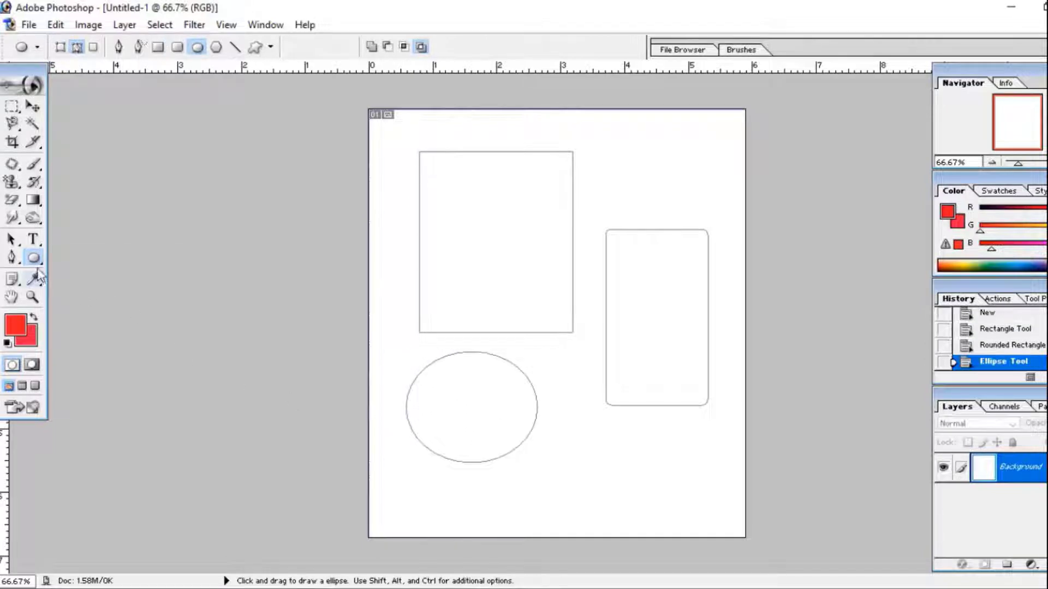
click(35, 259)
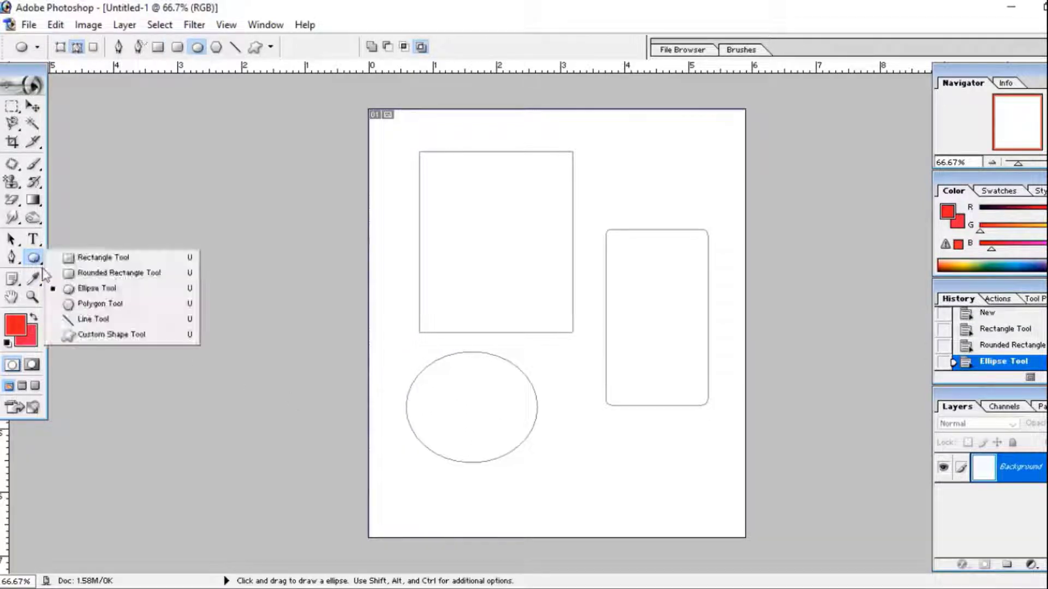
click(125, 336)
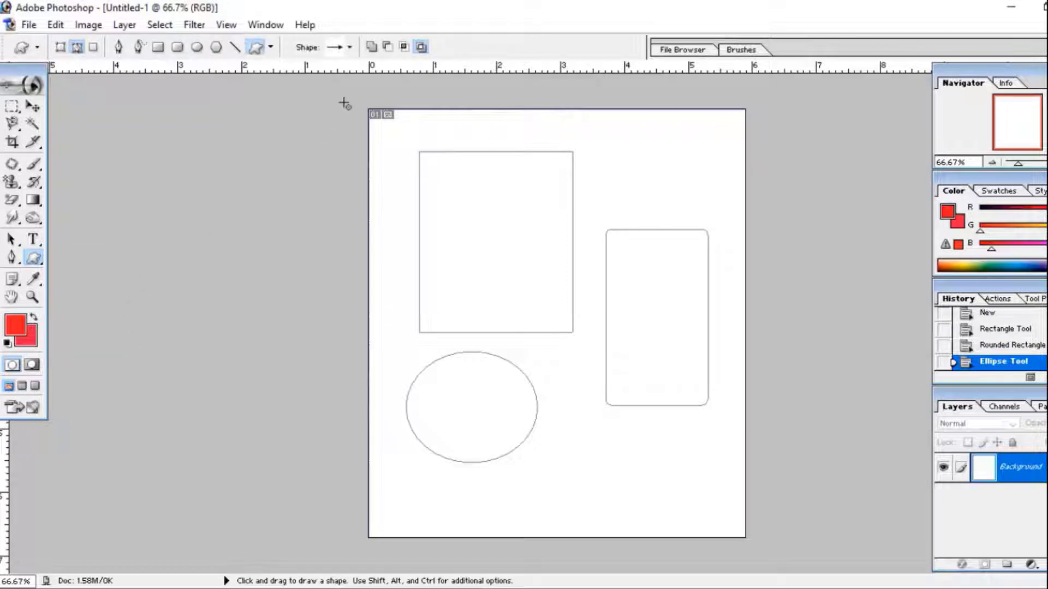
click(351, 48)
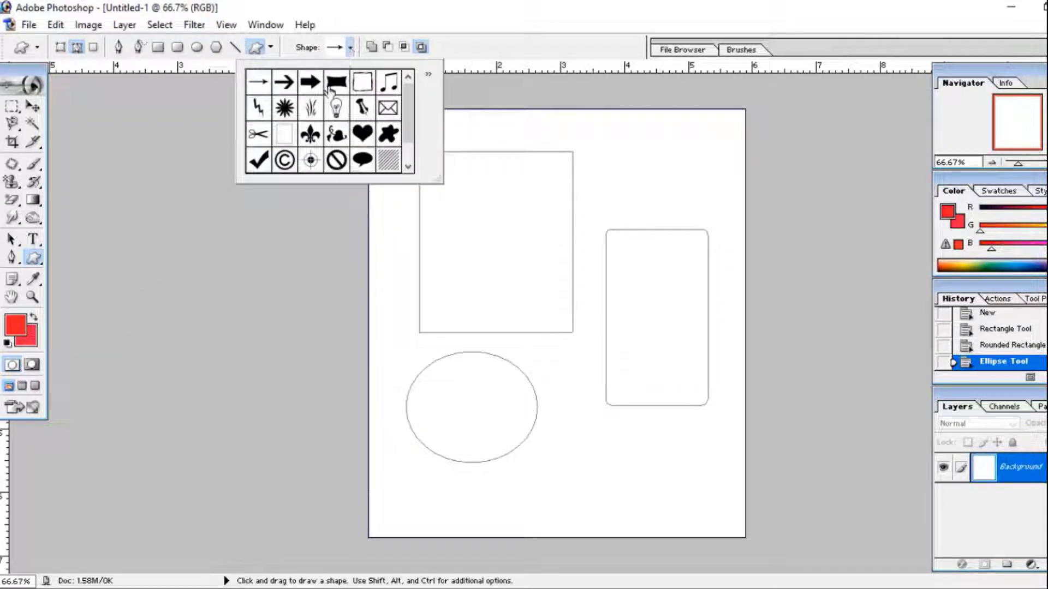
click(336, 113)
drag(468, 206, 551, 311)
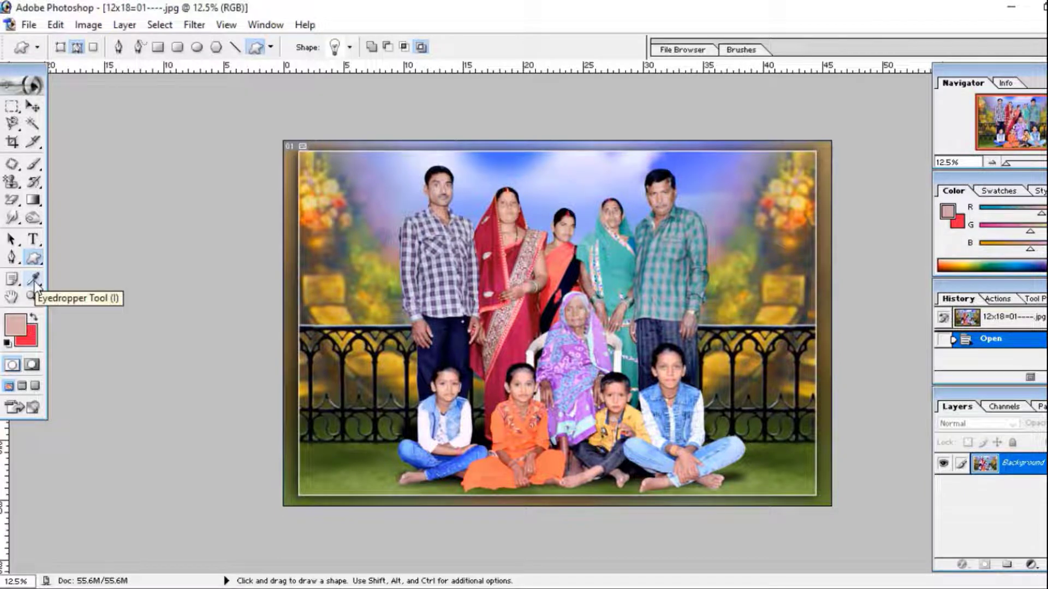
- Sample a light pink from the family photo as the foreground colour with the Eyedropper
click(33, 280)
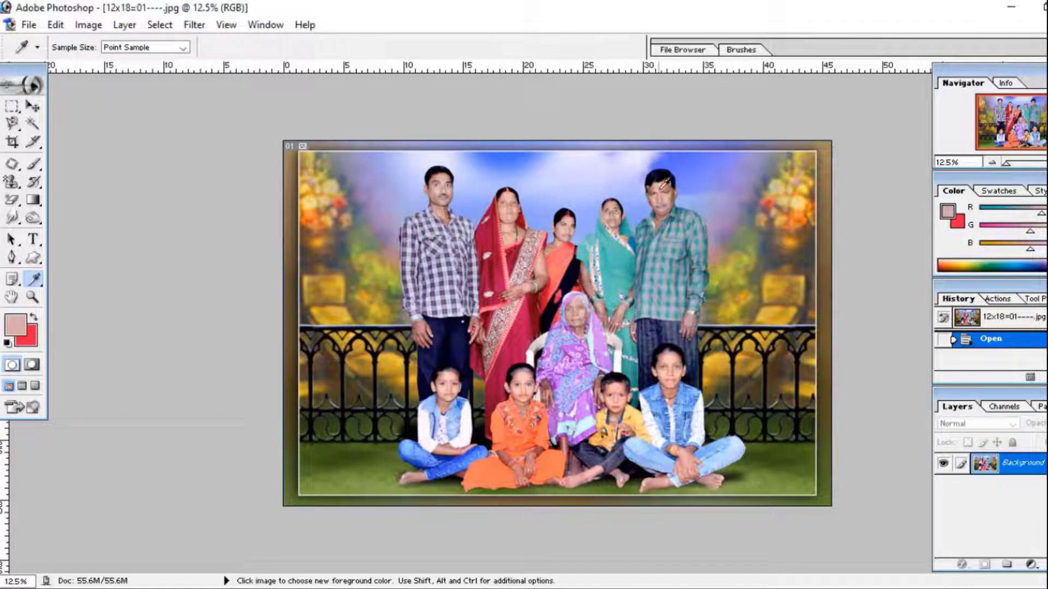
key(ctrl+plus)
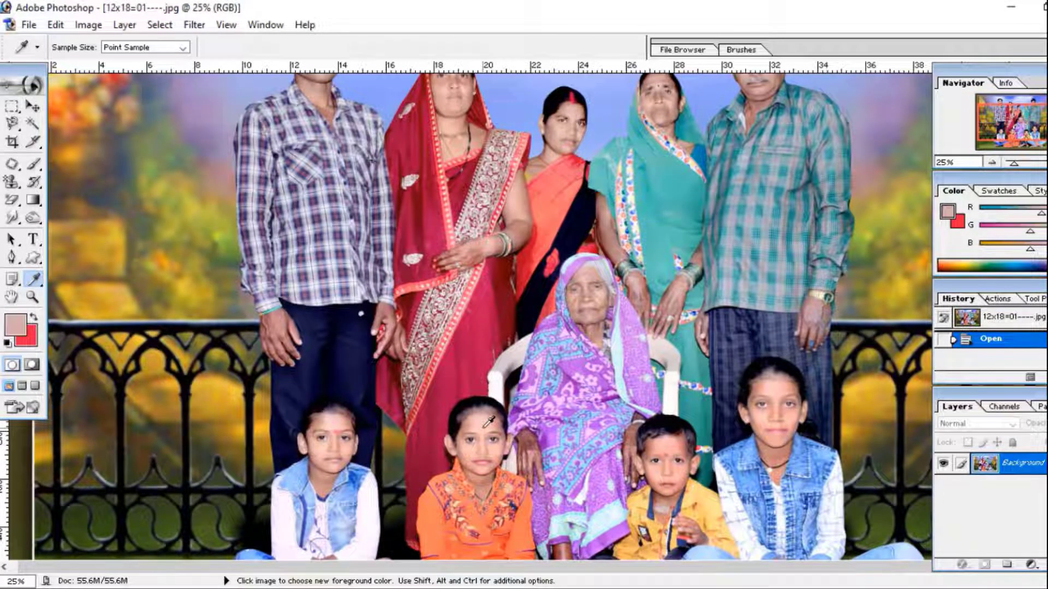
click(483, 425)
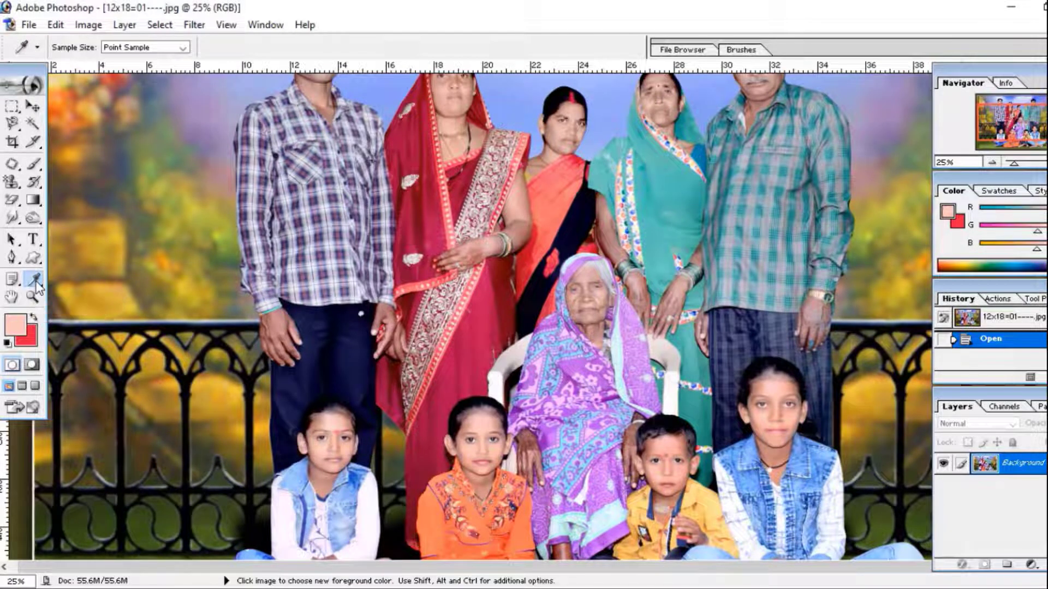
click(11, 301)
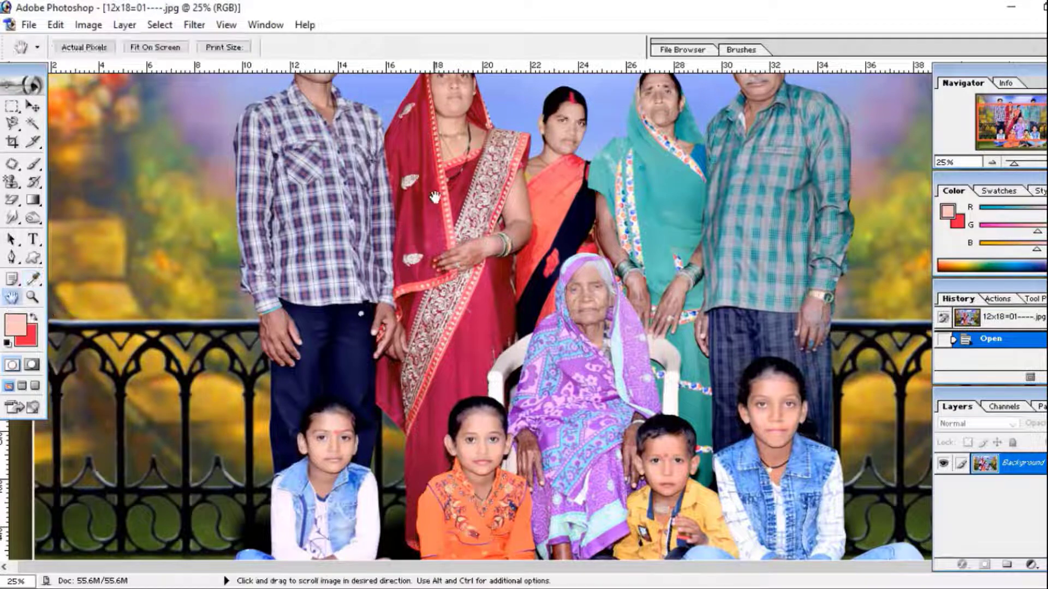
drag(435, 197, 441, 323)
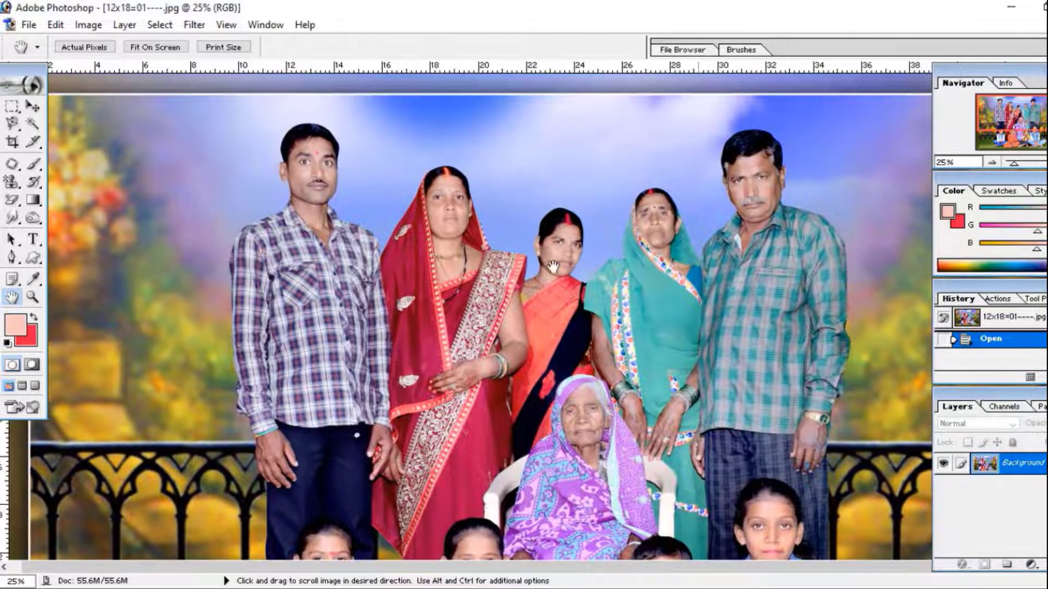
- Zoom in to 50% to inspect the standing adults, then zoom back out to 8.33%
drag(437, 267, 435, 267)
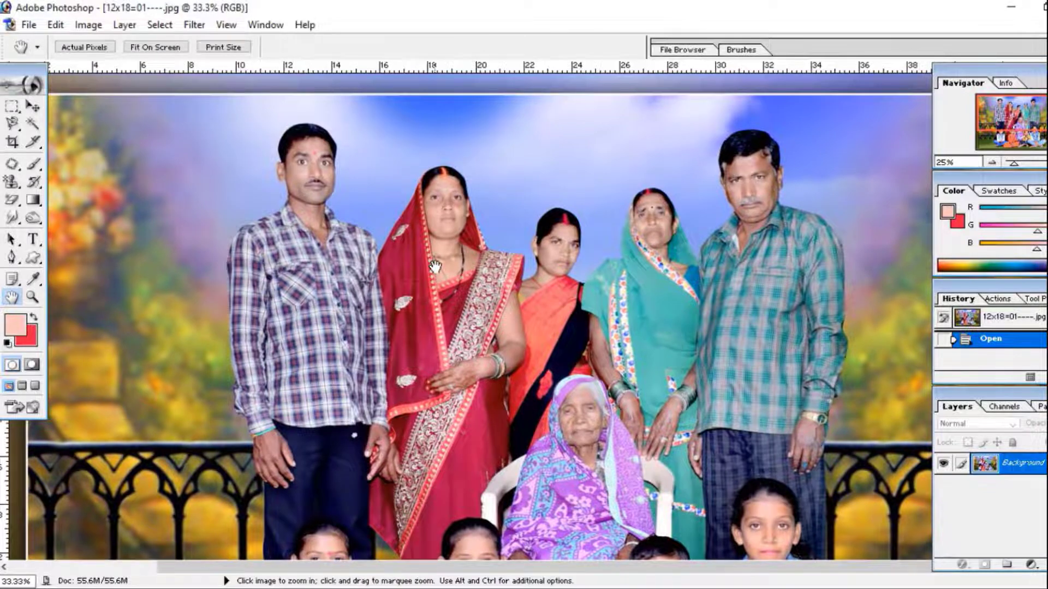
ctrl+click(435, 267)
ctrl+click(435, 267)
drag(431, 270, 471, 276)
mouse_move(479, 312)
mouse_down()
mouse_move(677, 319)
mouse_move(480, 389)
mouse_up()
drag(873, 338, 491, 382)
mouse_move(667, 359)
mouse_down()
mouse_move(288, 344)
mouse_move(846, 350)
mouse_up()
mouse_move(655, 234)
mouse_down()
mouse_move(675, 435)
mouse_move(722, 11)
mouse_up()
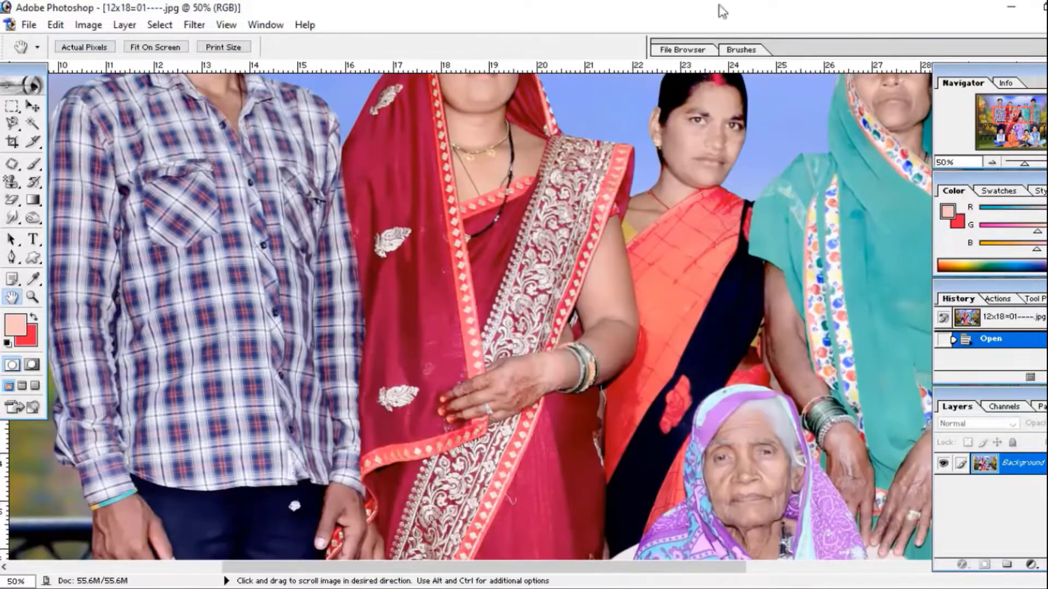
key(ctrl+0)
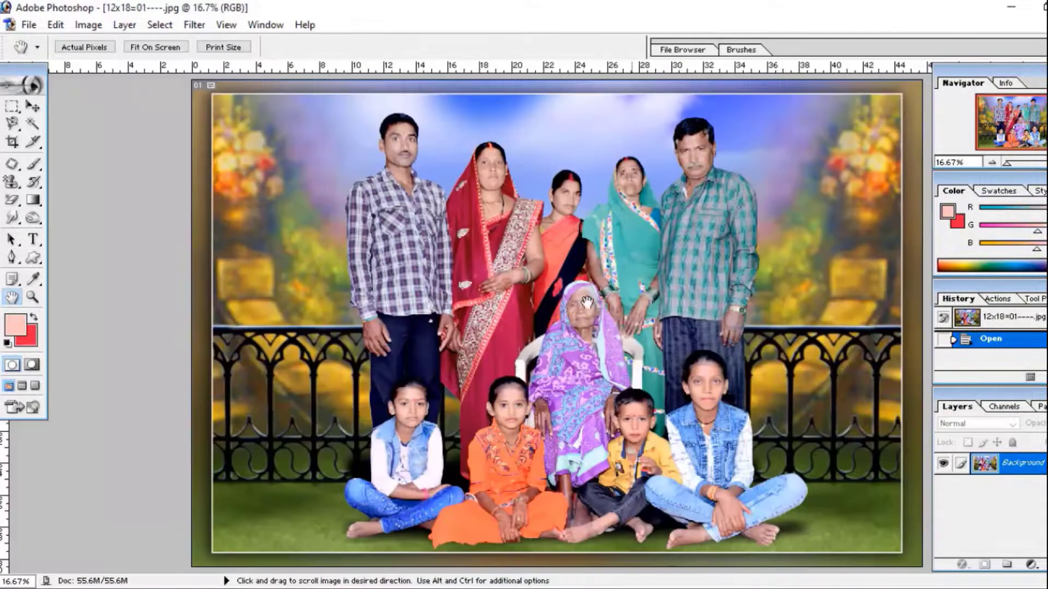
click(33, 298)
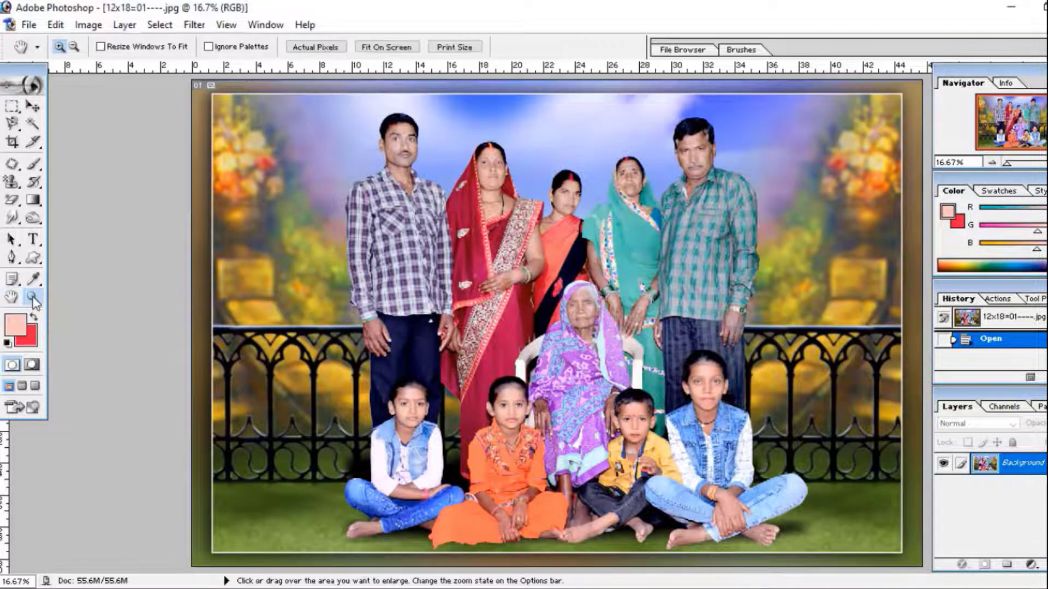
click(563, 265)
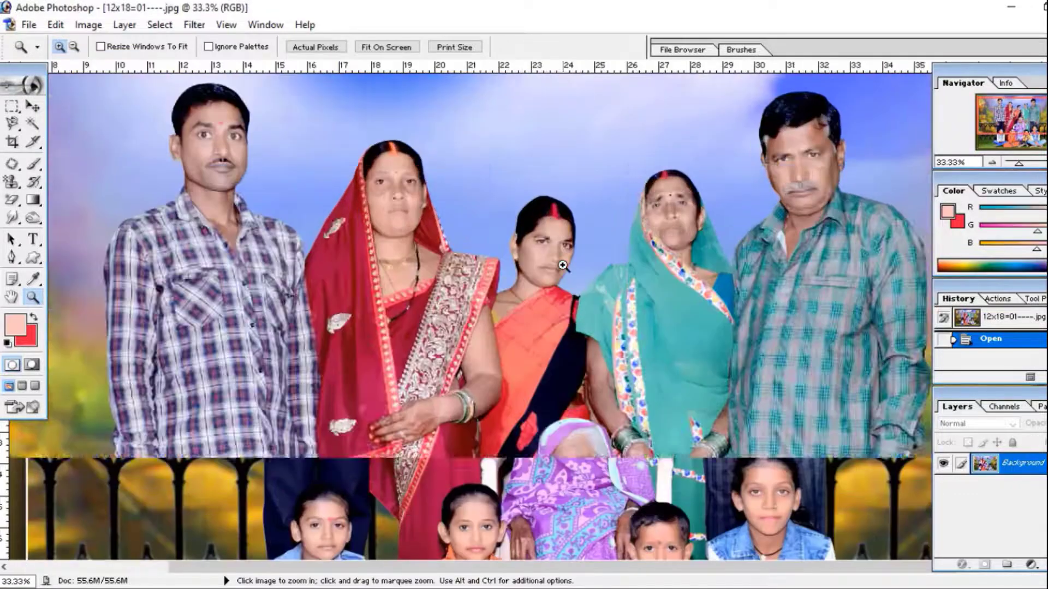
alt+click(562, 265)
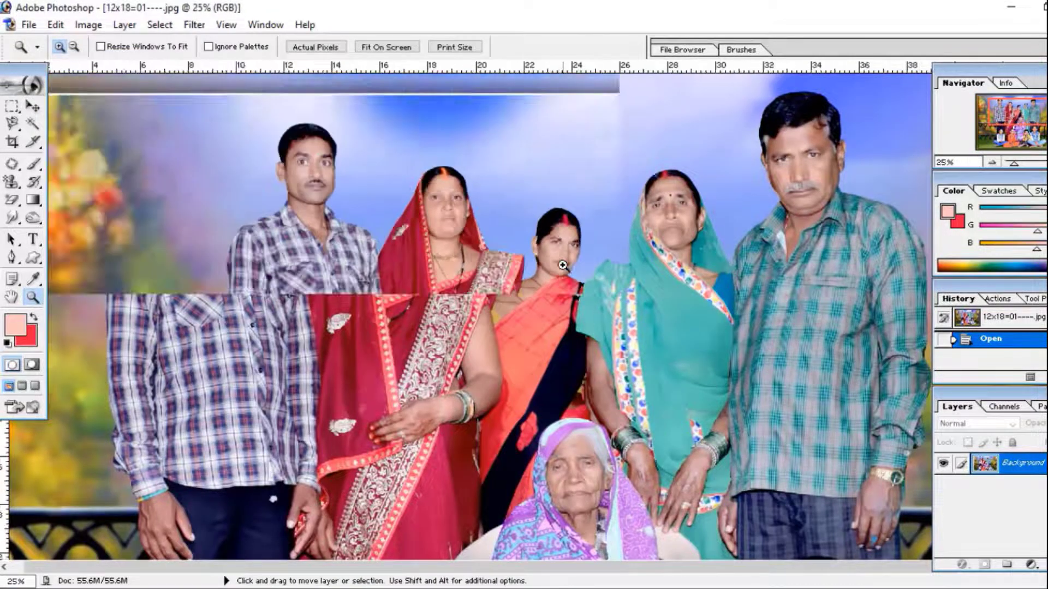
- Duplicate the photo onto Layer 1 and marquee-select a rectangle over the central family group
click(19, 325)
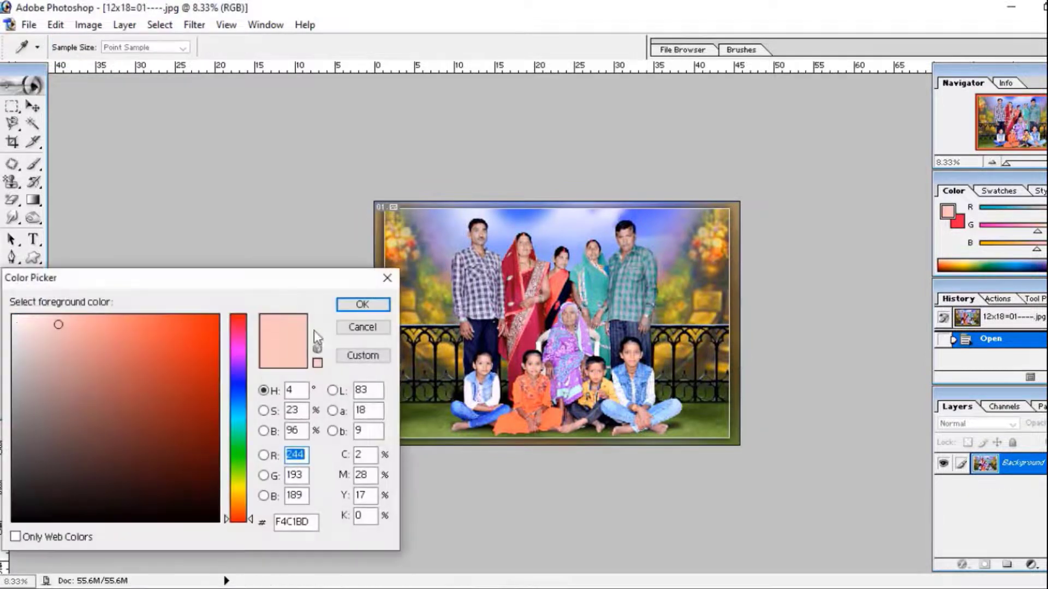
click(381, 282)
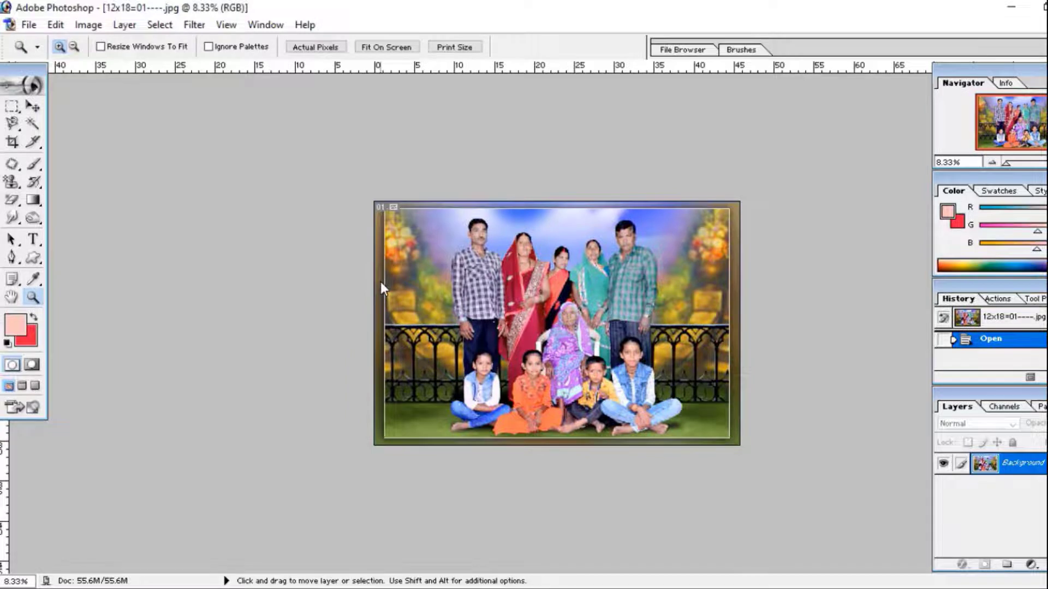
key(ctrl+plus)
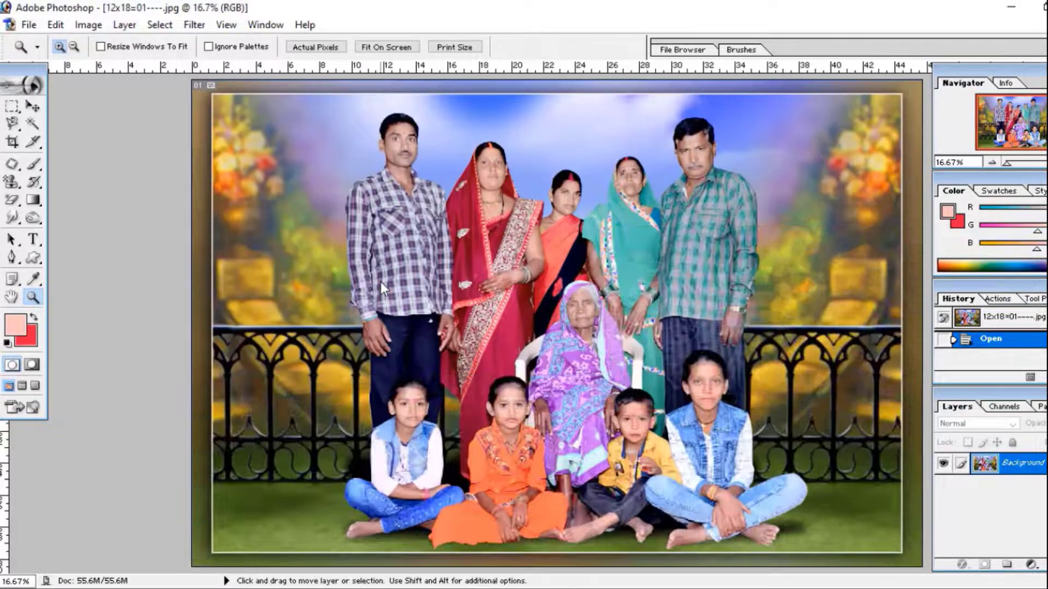
key(ctrl+j)
key(m)
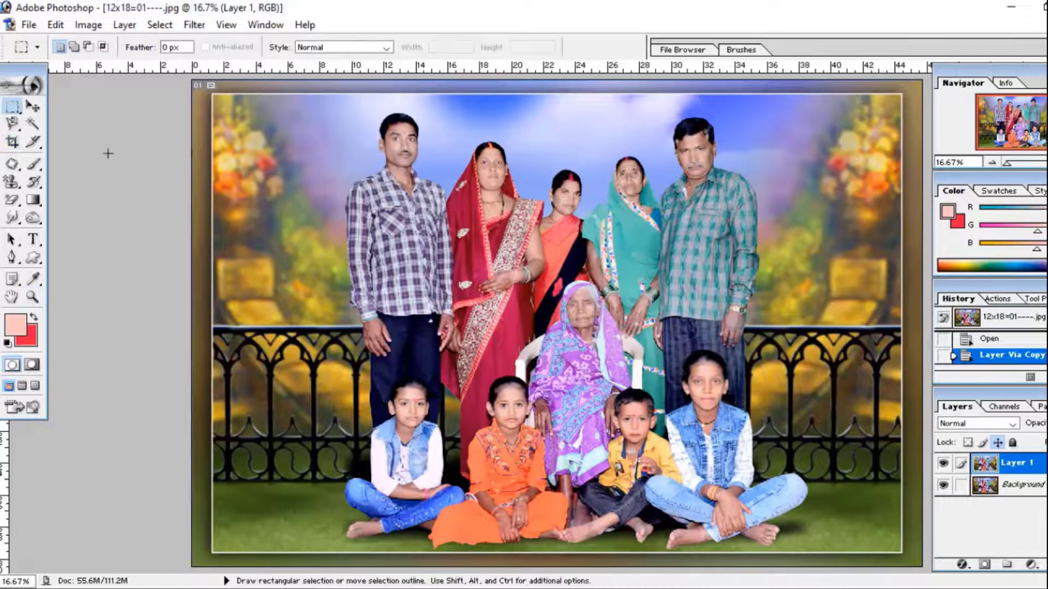
drag(414, 175, 782, 473)
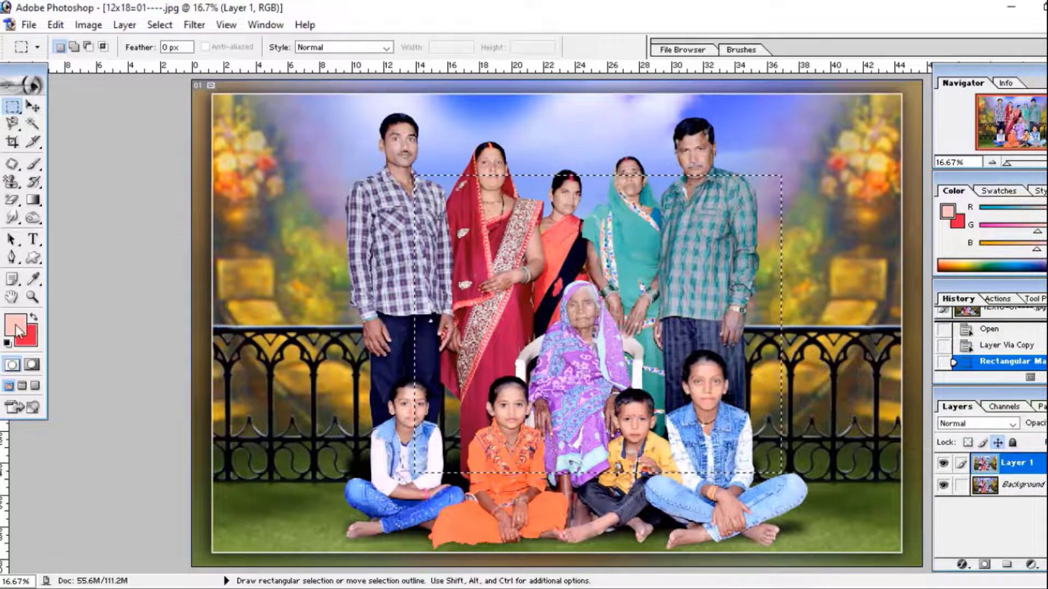
- Set the foreground colour to vivid blue 081FFA in the Color Picker
click(15, 326)
click(238, 387)
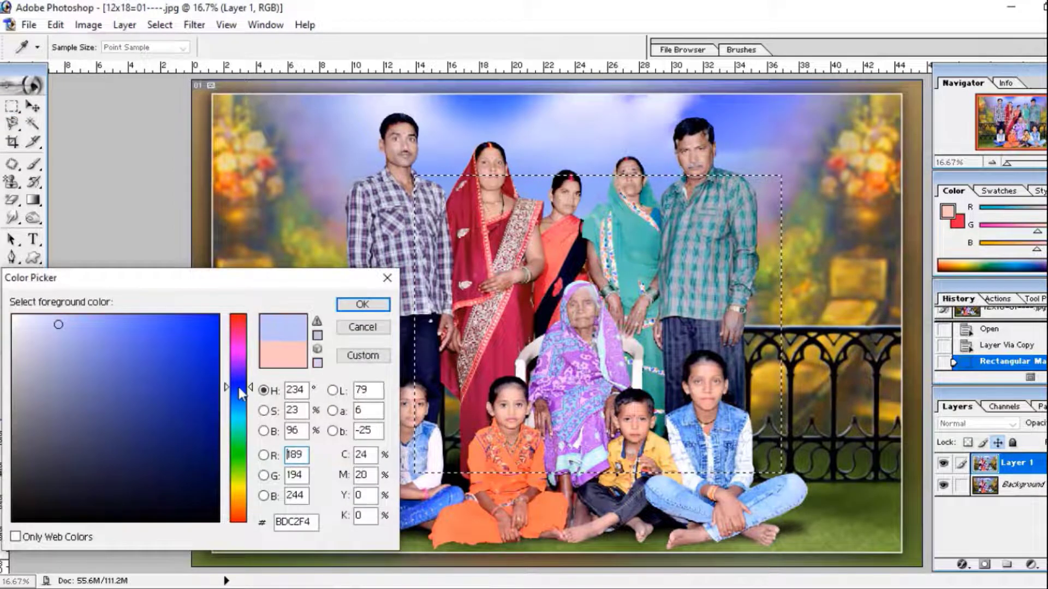
drag(66, 358, 120, 355)
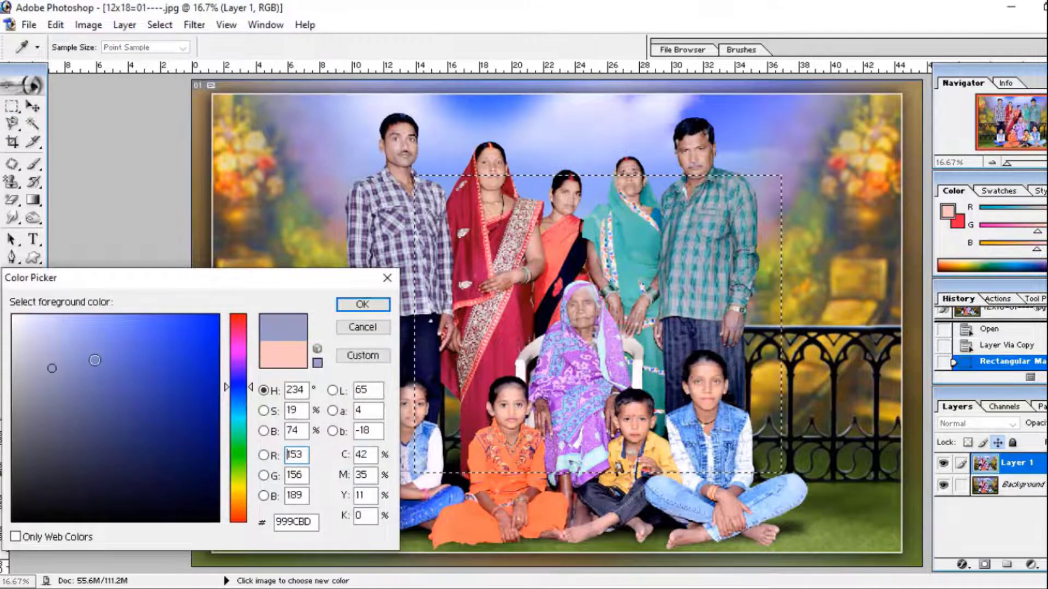
click(212, 318)
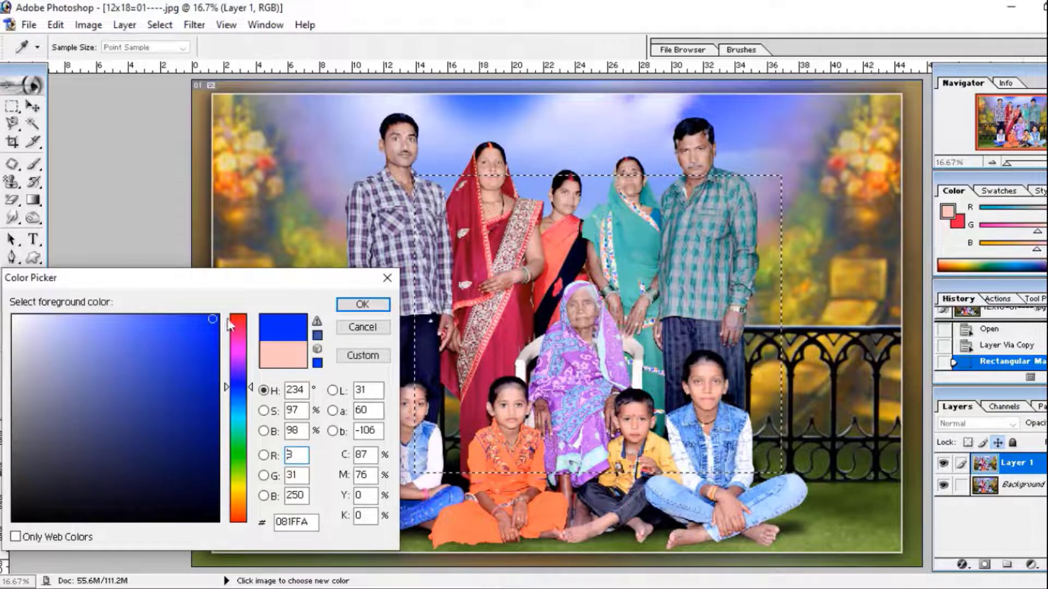
click(351, 304)
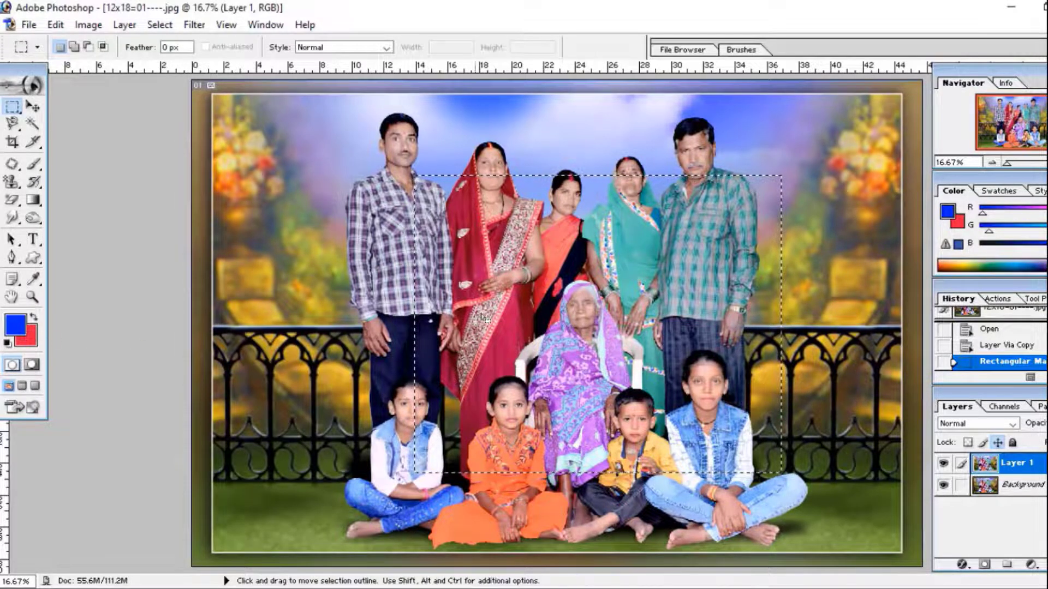
- Fill the selected rectangle with the blue foreground, then refill it with the red background colour
key(alt+BackSpace)
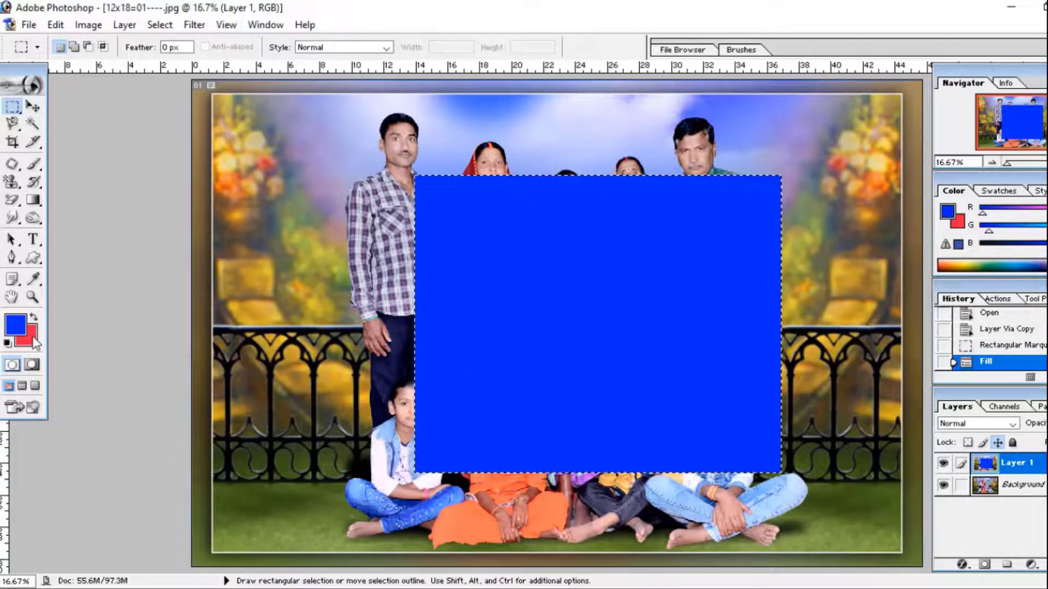
key(ctrl)
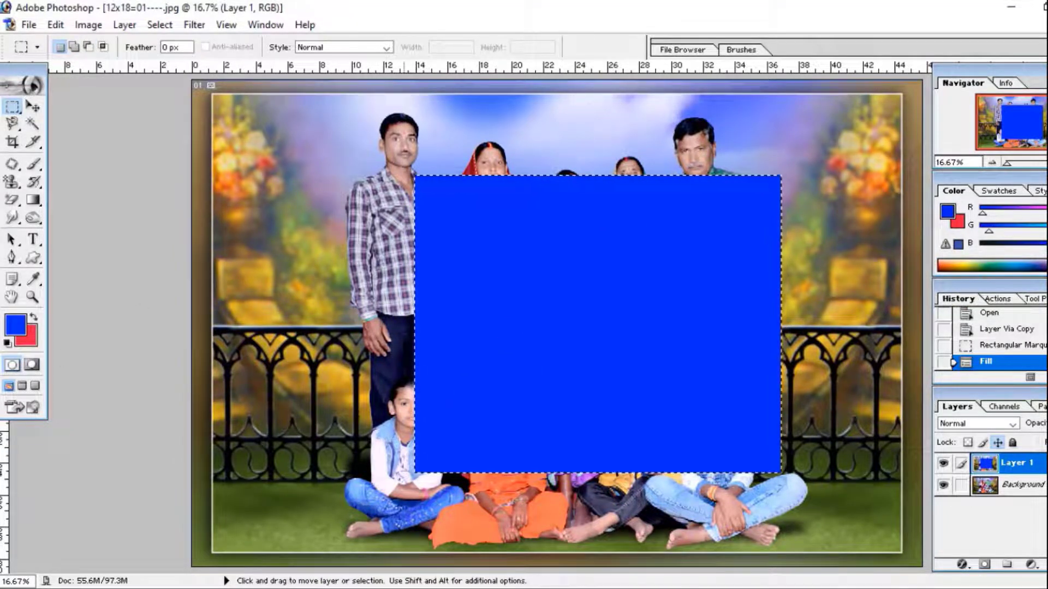
key(ctrl+BackSpace)
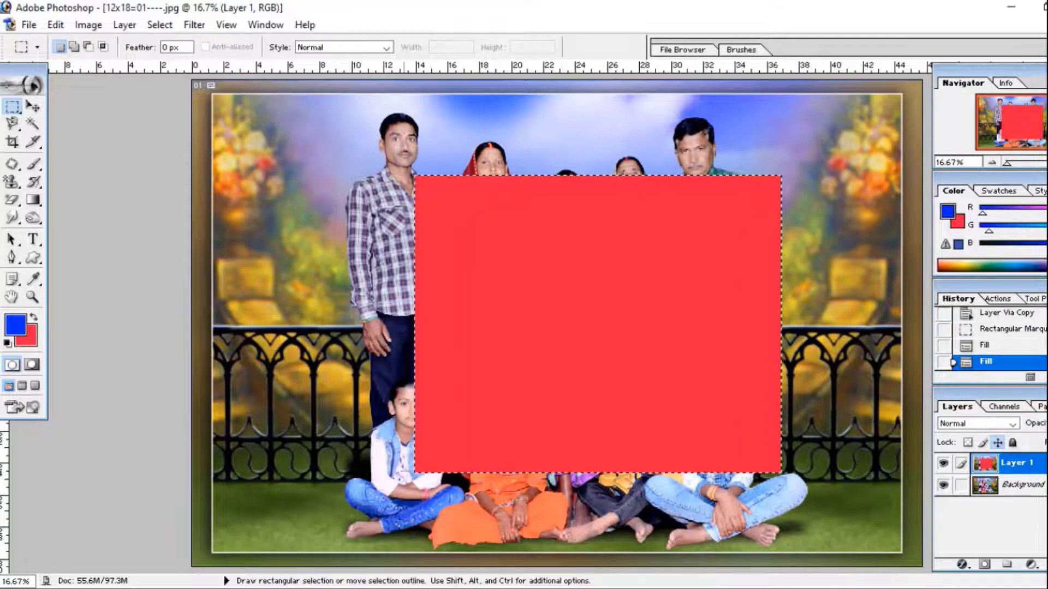